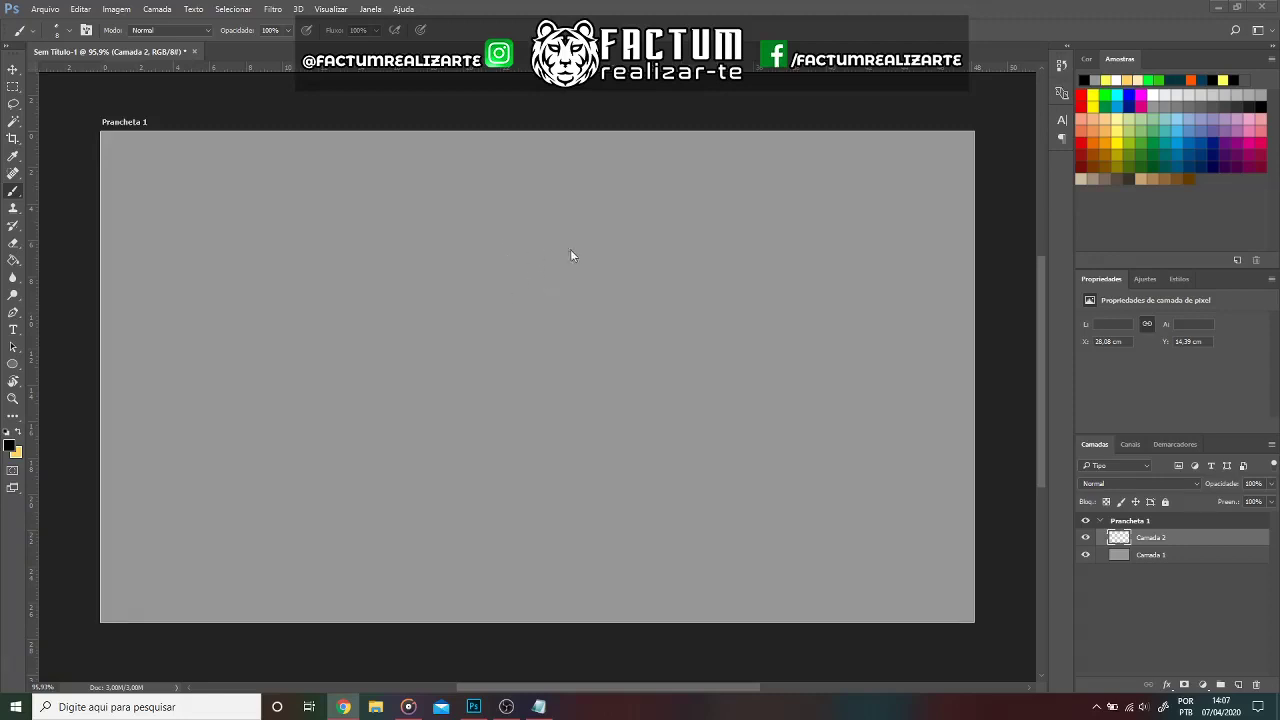
# Return to Photoshop's gray artboard with the blank Camada 2 selected.
pyautogui.click(537, 213)
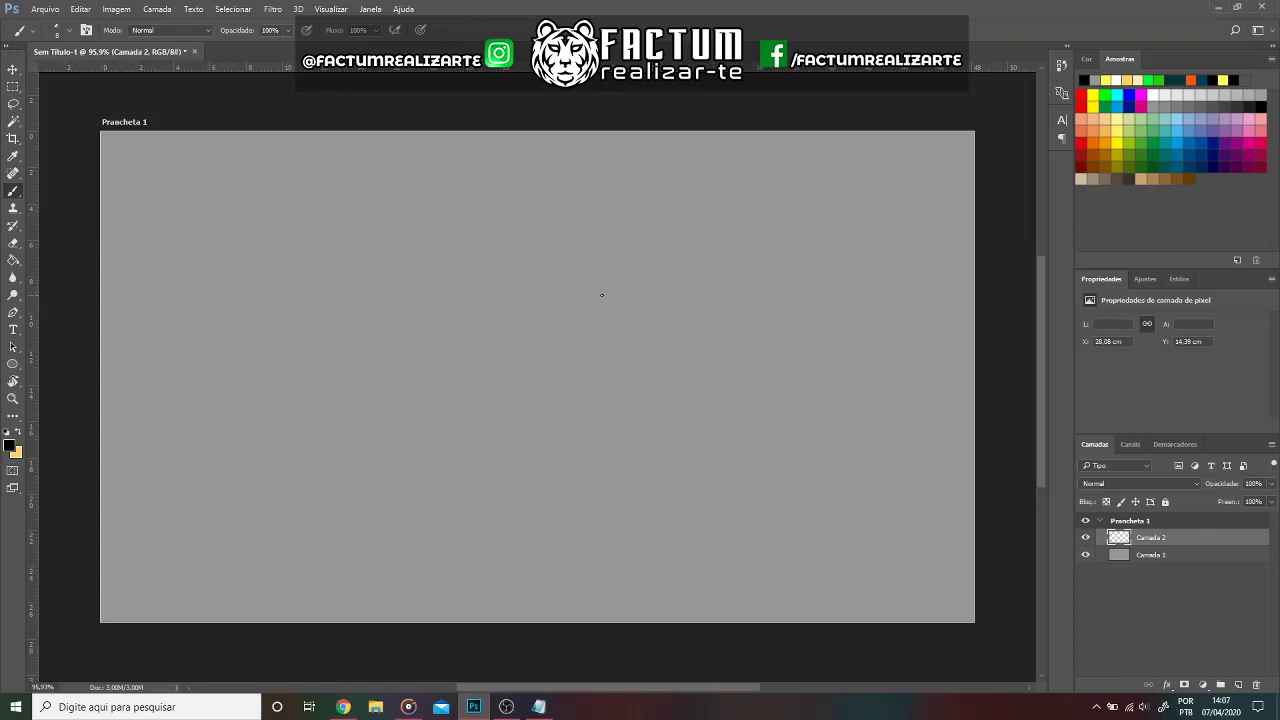
# Sketch the head circles, snout and small ear, undoing the first stray circle.
pyautogui.moveTo(601, 245)
pyautogui.mouseDown()
pyautogui.moveTo(586, 357)
pyautogui.moveTo(615, 224)
pyautogui.moveTo(591, 209)
pyautogui.moveTo(506, 279)
pyautogui.moveTo(655, 250)
pyautogui.moveTo(546, 210)
pyautogui.moveTo(616, 226)
pyautogui.moveTo(634, 276)
pyautogui.moveTo(663, 234)
pyautogui.moveTo(615, 250)
pyautogui.mouseUp()
pyautogui.hotkey('ctrl', 'z')
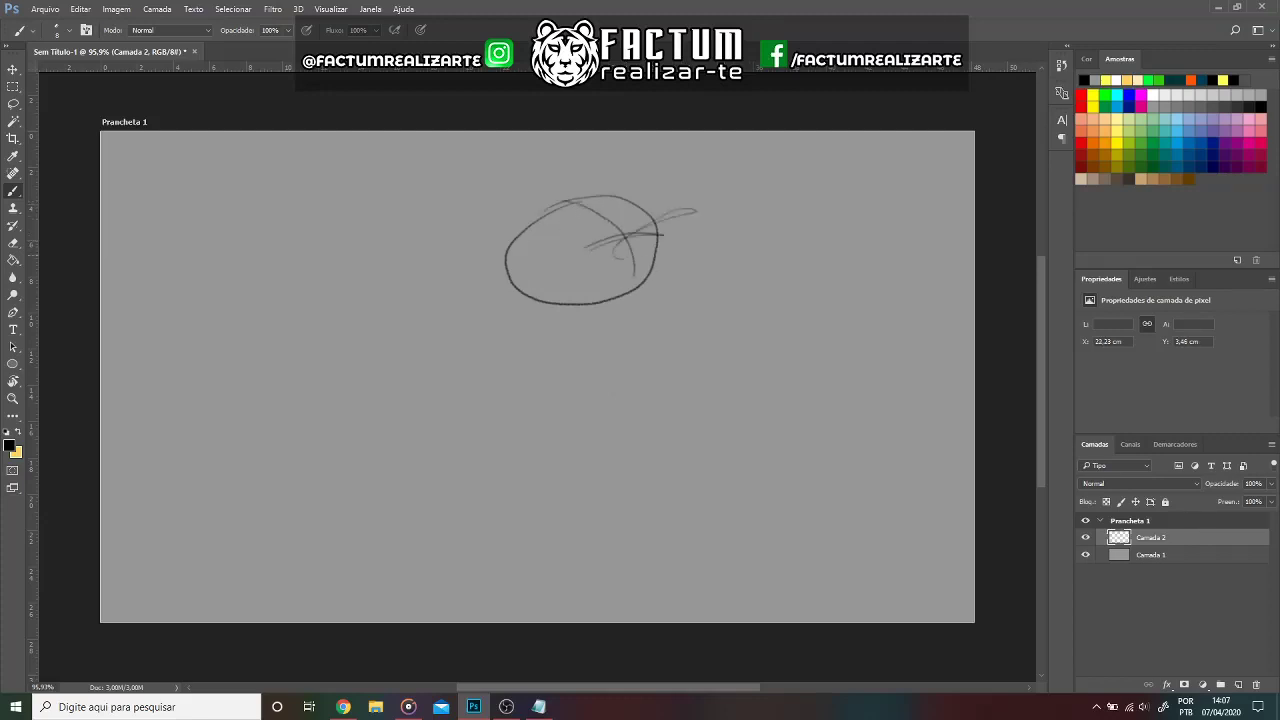
pyautogui.moveTo(664, 214)
pyautogui.mouseDown()
pyautogui.moveTo(620, 253)
pyautogui.moveTo(570, 238)
pyautogui.mouseUp()
pyautogui.moveTo(503, 213); pyautogui.dragTo(470, 208)
pyautogui.moveTo(623, 207); pyautogui.dragTo(600, 195)
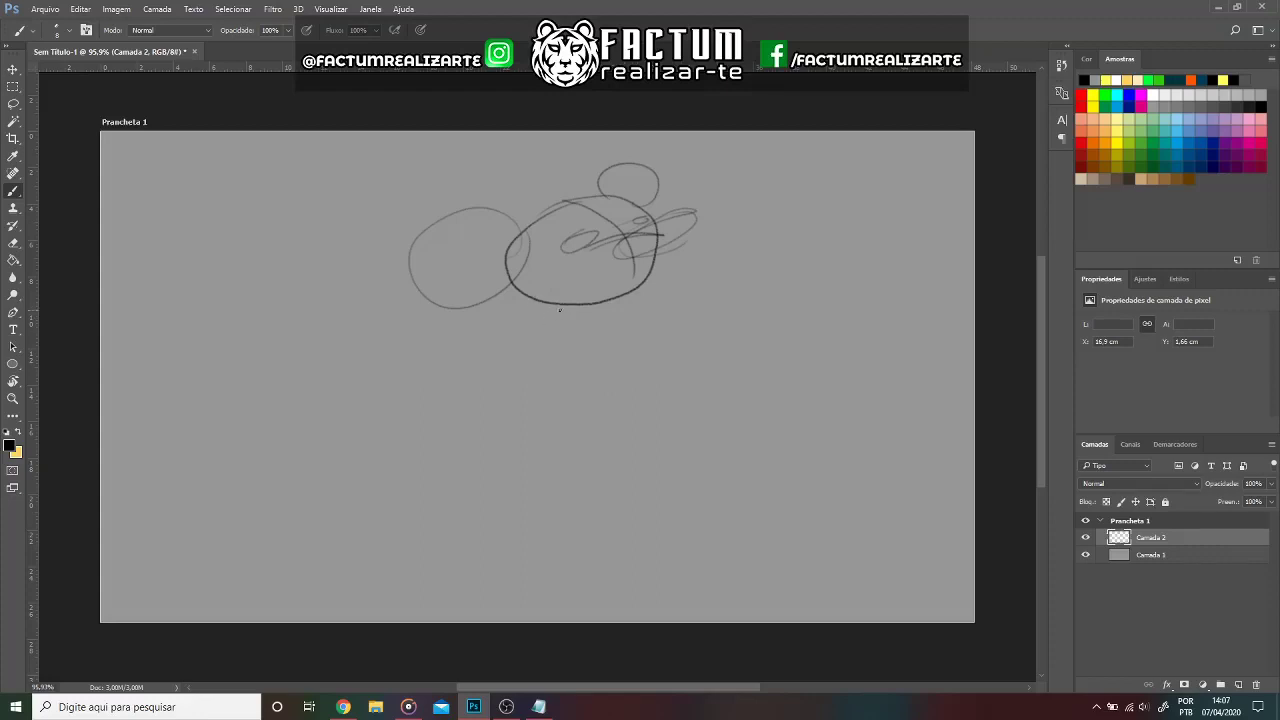
# Sketch the mouth, the arm lines and the tail curves below the body.
pyautogui.moveTo(566, 309)
pyautogui.mouseDown()
pyautogui.moveTo(600, 338)
pyautogui.moveTo(628, 320)
pyautogui.mouseUp()
pyautogui.moveTo(592, 322)
pyautogui.mouseDown()
pyautogui.moveTo(628, 320)
pyautogui.moveTo(614, 318)
pyautogui.mouseUp()
pyautogui.moveTo(556, 338)
pyautogui.mouseDown()
pyautogui.moveTo(590, 324)
pyautogui.moveTo(479, 387)
pyautogui.moveTo(385, 268)
pyautogui.moveTo(412, 300)
pyautogui.moveTo(378, 300)
pyautogui.moveTo(376, 338)
pyautogui.moveTo(430, 317)
pyautogui.moveTo(486, 388)
pyautogui.mouseUp()
pyautogui.moveTo(450, 334)
pyautogui.mouseDown()
pyautogui.moveTo(489, 382)
pyautogui.moveTo(570, 324)
pyautogui.mouseUp()
pyautogui.moveTo(496, 379)
pyautogui.mouseDown()
pyautogui.moveTo(583, 325)
pyautogui.moveTo(604, 400)
pyautogui.moveTo(356, 418)
pyautogui.moveTo(362, 358)
pyautogui.mouseUp()
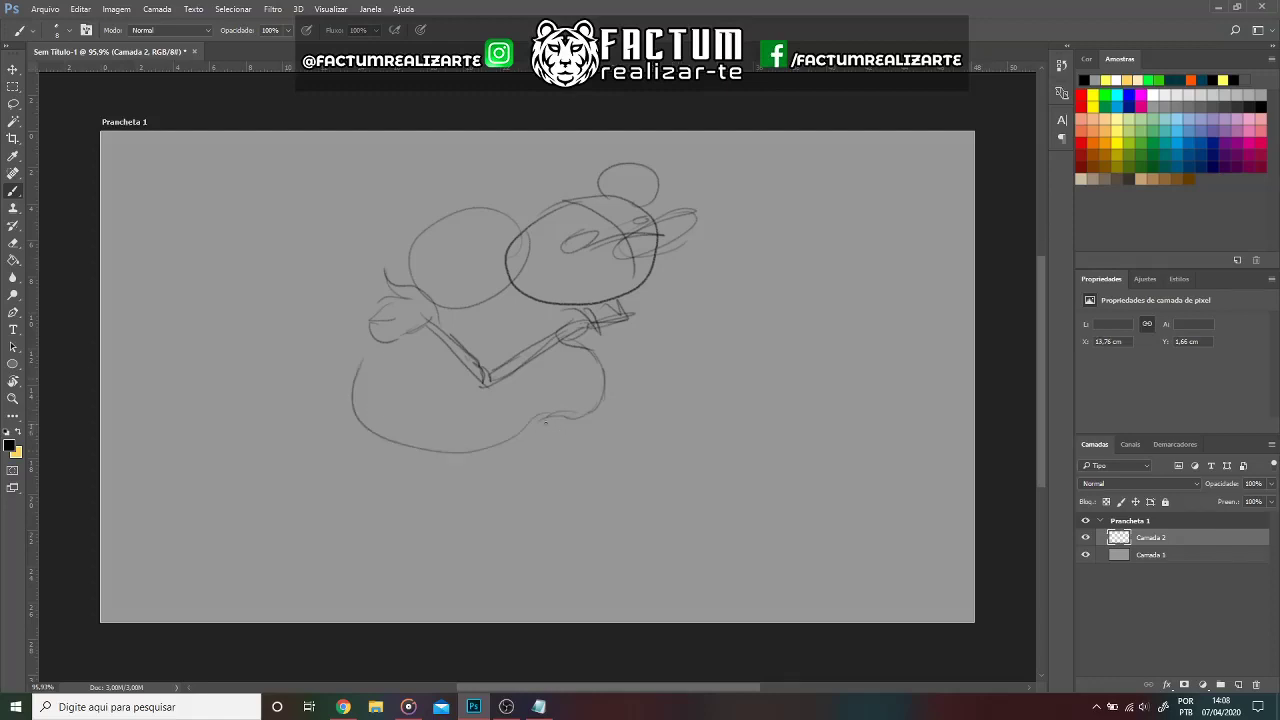
pyautogui.moveTo(545, 422)
pyautogui.mouseDown()
pyautogui.moveTo(572, 462)
pyautogui.moveTo(646, 447)
pyautogui.moveTo(588, 550)
pyautogui.moveTo(628, 609)
pyautogui.moveTo(648, 590)
pyautogui.moveTo(608, 556)
pyautogui.moveTo(604, 530)
pyautogui.moveTo(632, 462)
pyautogui.mouseUp()
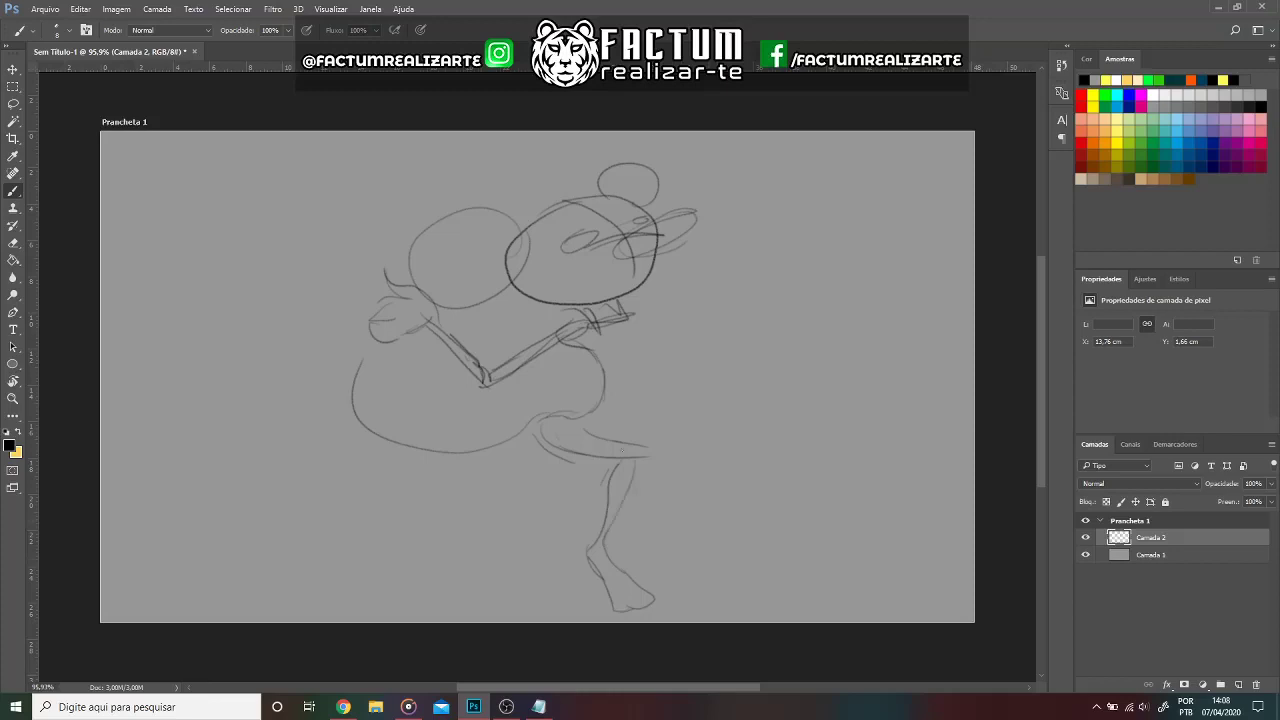
# Sketch the legs, a foot detail line and the mouse's back curve.
pyautogui.moveTo(614, 412)
pyautogui.mouseDown()
pyautogui.moveTo(602, 436)
pyautogui.moveTo(476, 518)
pyautogui.mouseUp()
pyautogui.moveTo(546, 460)
pyautogui.mouseDown()
pyautogui.moveTo(468, 520)
pyautogui.moveTo(464, 568)
pyautogui.moveTo(496, 574)
pyautogui.mouseUp()
pyautogui.moveTo(485, 525); pyautogui.dragTo(518, 553)
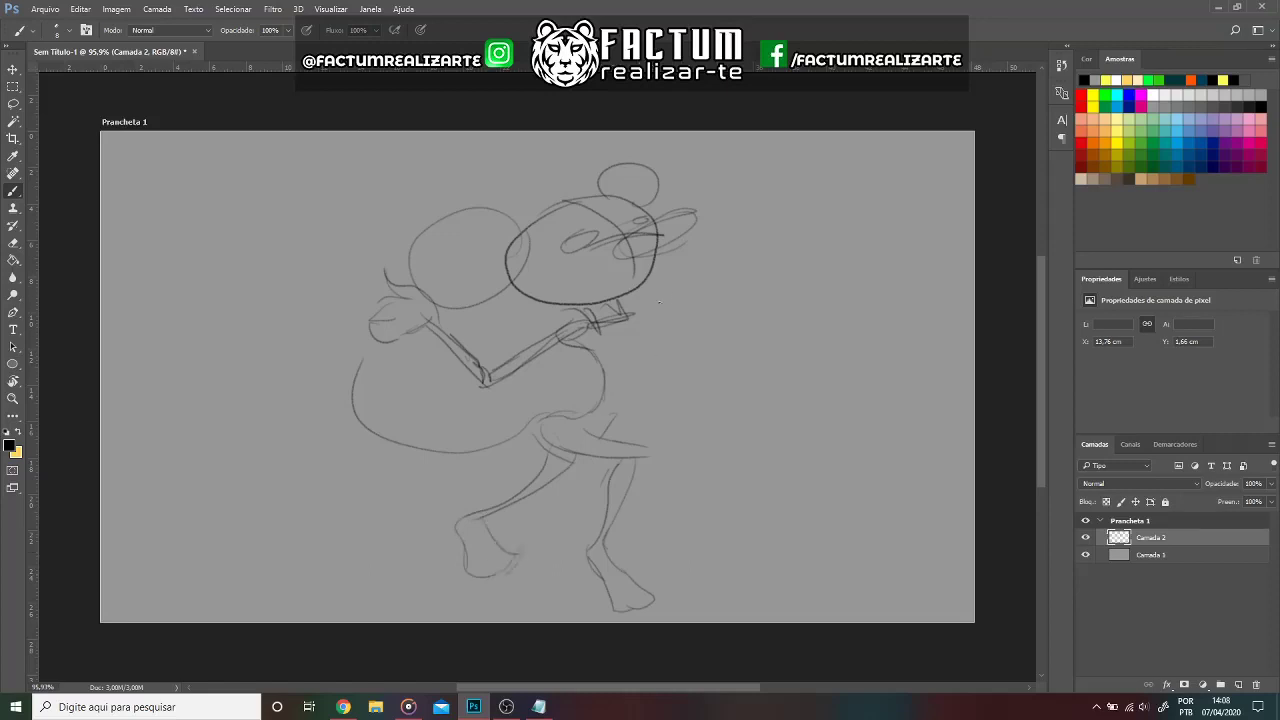
pyautogui.moveTo(638, 326)
pyautogui.mouseDown()
pyautogui.moveTo(616, 410)
pyautogui.moveTo(670, 278)
pyautogui.moveTo(654, 202)
pyautogui.mouseUp()
pyautogui.moveTo(628, 206); pyautogui.dragTo(677, 287)
# Add guide lines and eye strokes inside the head, plus a small chin shape.
pyautogui.click(343, 706)
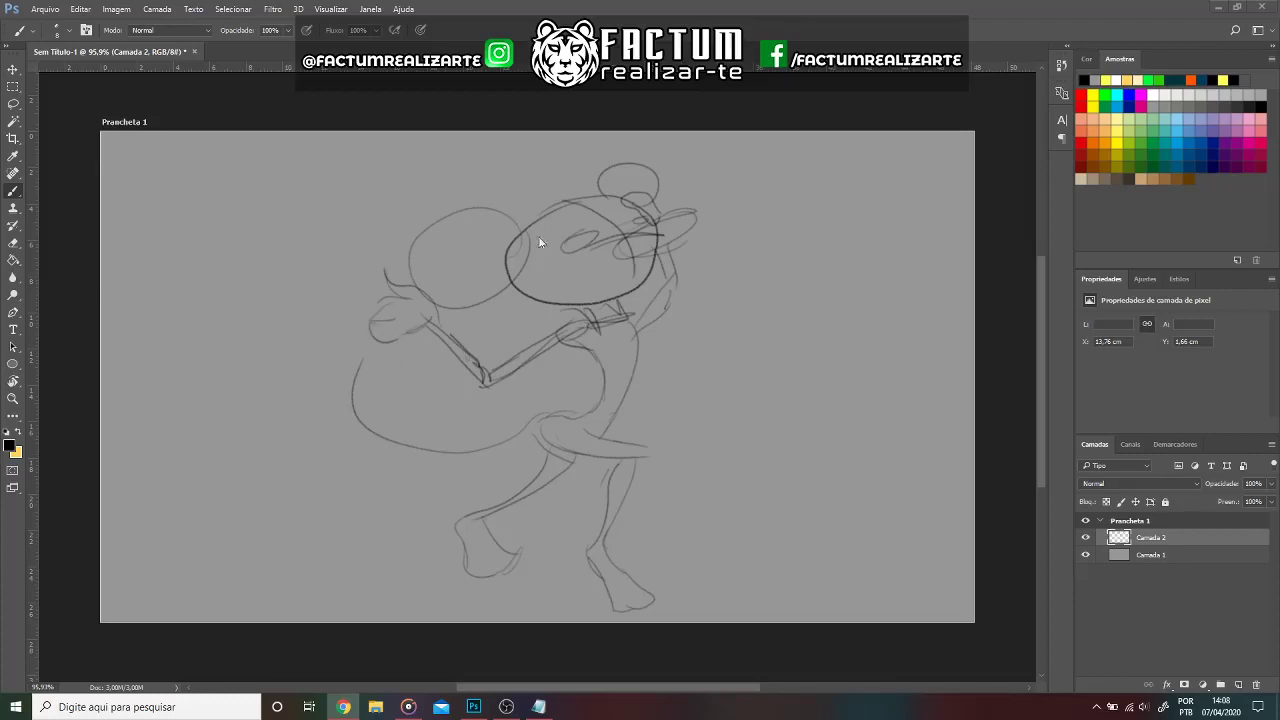
pyautogui.moveTo(525, 229); pyautogui.dragTo(570, 248)
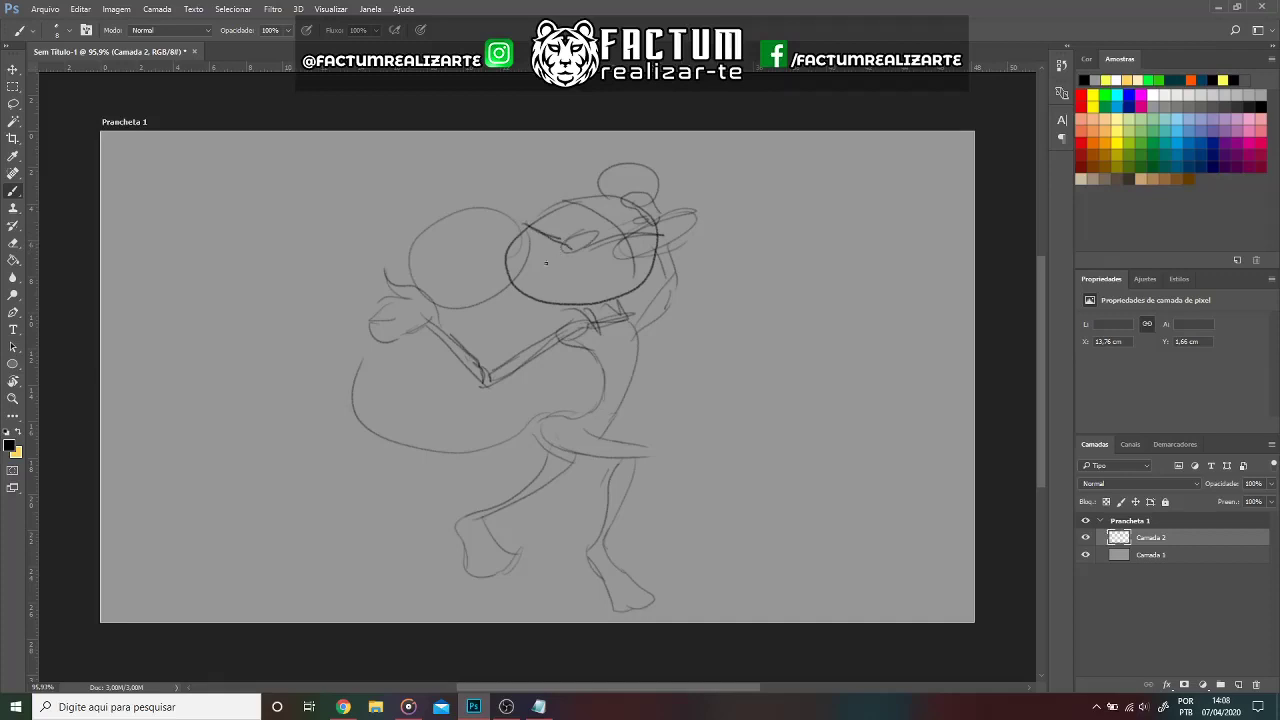
pyautogui.moveTo(533, 283)
pyautogui.mouseDown()
pyautogui.moveTo(594, 223)
pyautogui.moveTo(638, 213)
pyautogui.mouseUp()
pyautogui.moveTo(579, 253)
pyautogui.mouseDown()
pyautogui.moveTo(632, 244)
pyautogui.moveTo(665, 214)
pyautogui.moveTo(622, 220)
pyautogui.moveTo(658, 204)
pyautogui.moveTo(700, 210)
pyautogui.moveTo(665, 260)
pyautogui.moveTo(596, 273)
pyautogui.moveTo(638, 287)
pyautogui.moveTo(652, 312)
pyautogui.moveTo(666, 260)
pyautogui.mouseUp()
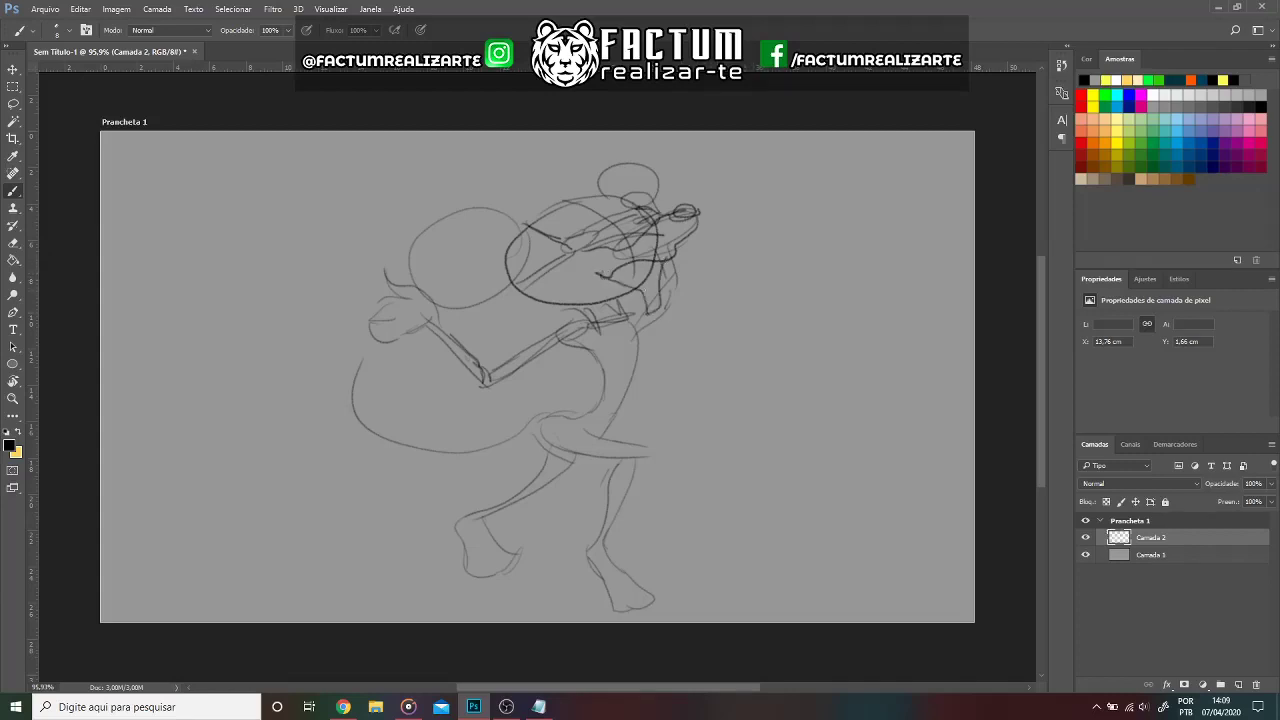
pyautogui.moveTo(630, 302)
pyautogui.mouseDown()
pyautogui.moveTo(642, 326)
pyautogui.moveTo(657, 300)
pyautogui.moveTo(600, 306)
pyautogui.moveTo(589, 289)
pyautogui.mouseUp()
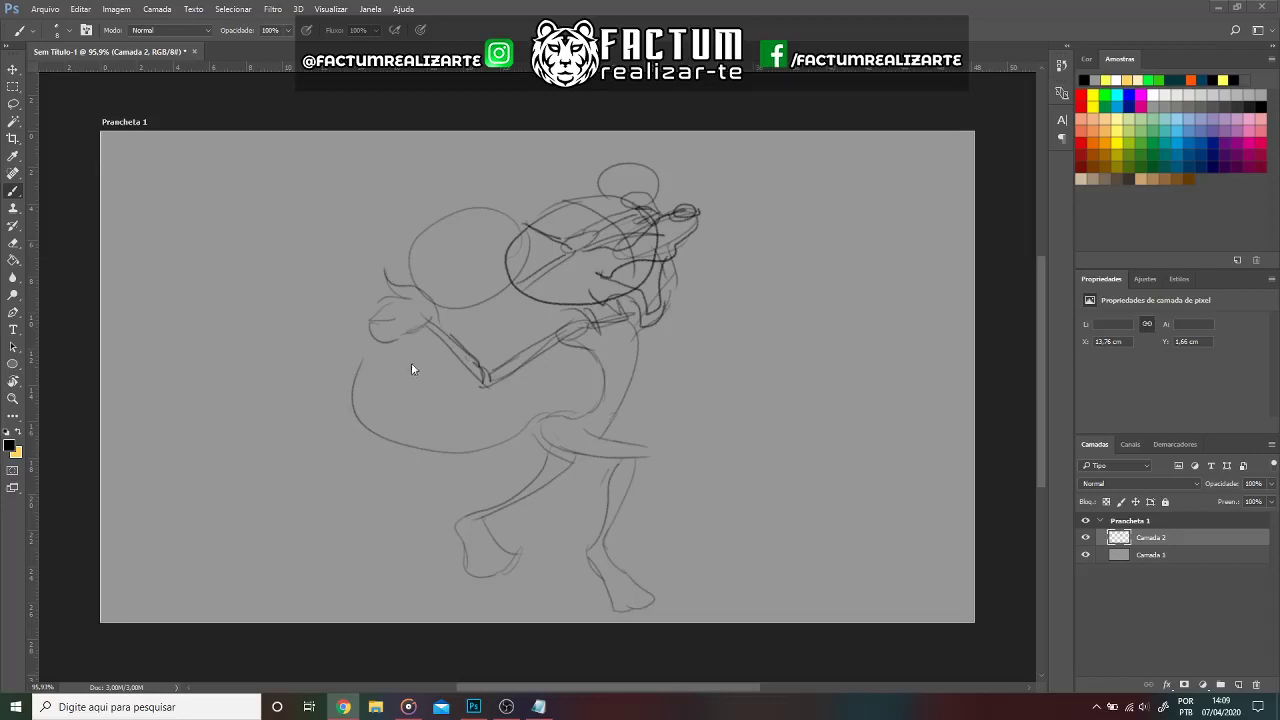
# Darken the cheek, facial details, nose and arcs over the top of the head.
pyautogui.click(587, 284)
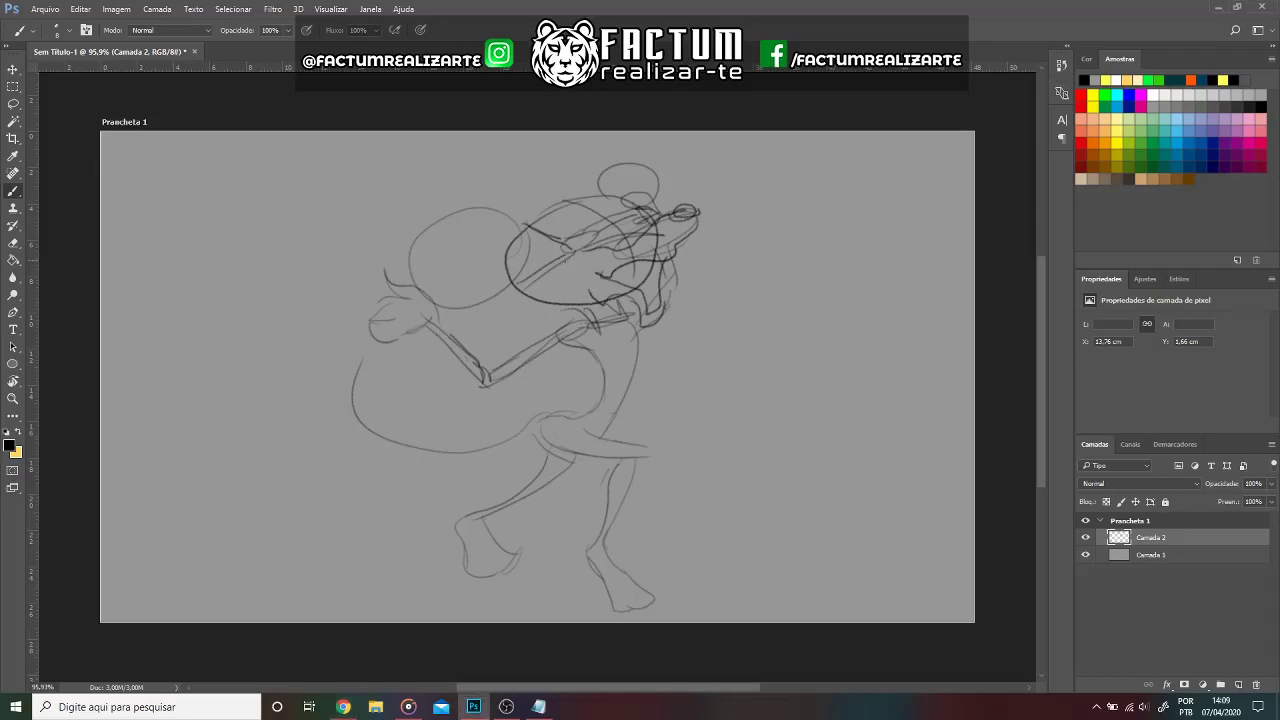
pyautogui.moveTo(589, 298)
pyautogui.mouseDown()
pyautogui.moveTo(552, 268)
pyautogui.moveTo(566, 248)
pyautogui.moveTo(593, 285)
pyautogui.mouseUp()
pyautogui.moveTo(584, 242); pyautogui.dragTo(598, 239)
pyautogui.moveTo(582, 232); pyautogui.dragTo(614, 212)
pyautogui.moveTo(614, 210)
pyautogui.mouseDown()
pyautogui.moveTo(646, 212)
pyautogui.moveTo(638, 176)
pyautogui.moveTo(610, 190)
pyautogui.moveTo(608, 212)
pyautogui.moveTo(646, 190)
pyautogui.moveTo(638, 216)
pyautogui.mouseUp()
pyautogui.moveTo(628, 222); pyautogui.dragTo(650, 204)
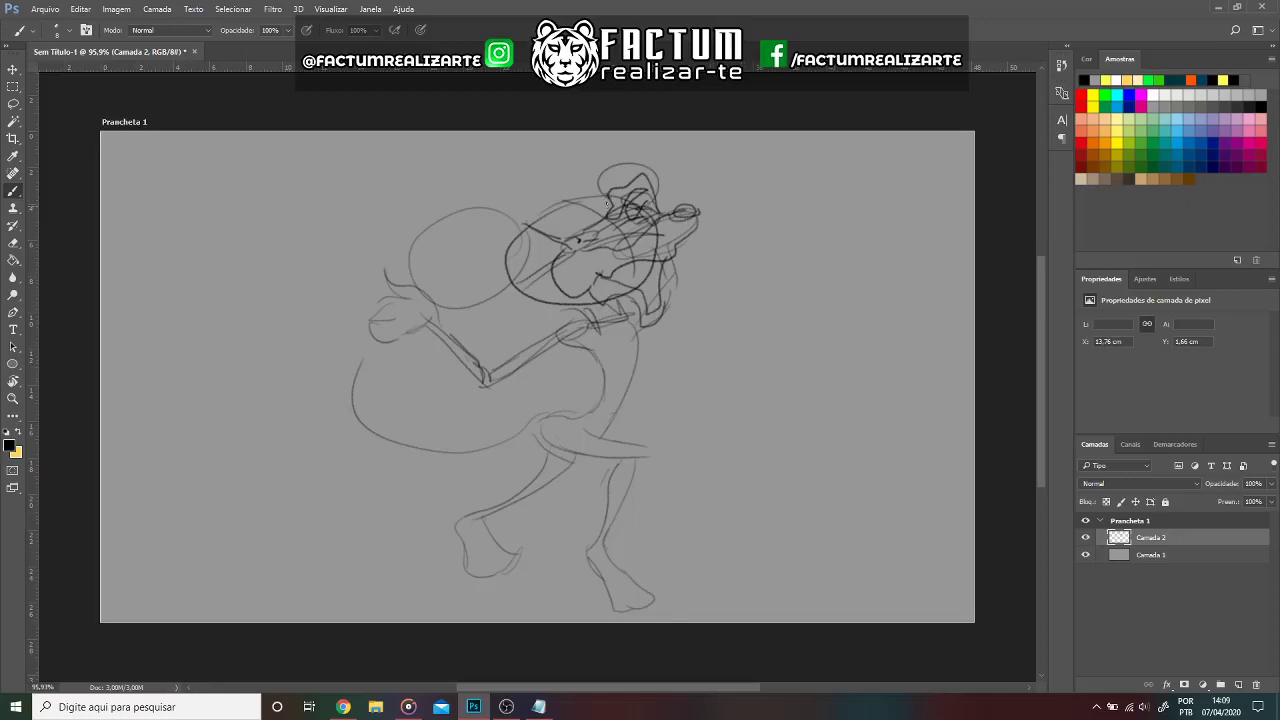
pyautogui.moveTo(580, 202)
pyautogui.mouseDown()
pyautogui.moveTo(552, 217)
pyautogui.moveTo(558, 258)
pyautogui.mouseUp()
pyautogui.moveTo(604, 189)
pyautogui.mouseDown()
pyautogui.moveTo(572, 194)
pyautogui.moveTo(522, 238)
pyautogui.moveTo(512, 213)
pyautogui.moveTo(446, 229)
pyautogui.moveTo(445, 283)
pyautogui.moveTo(522, 300)
pyautogui.mouseUp()
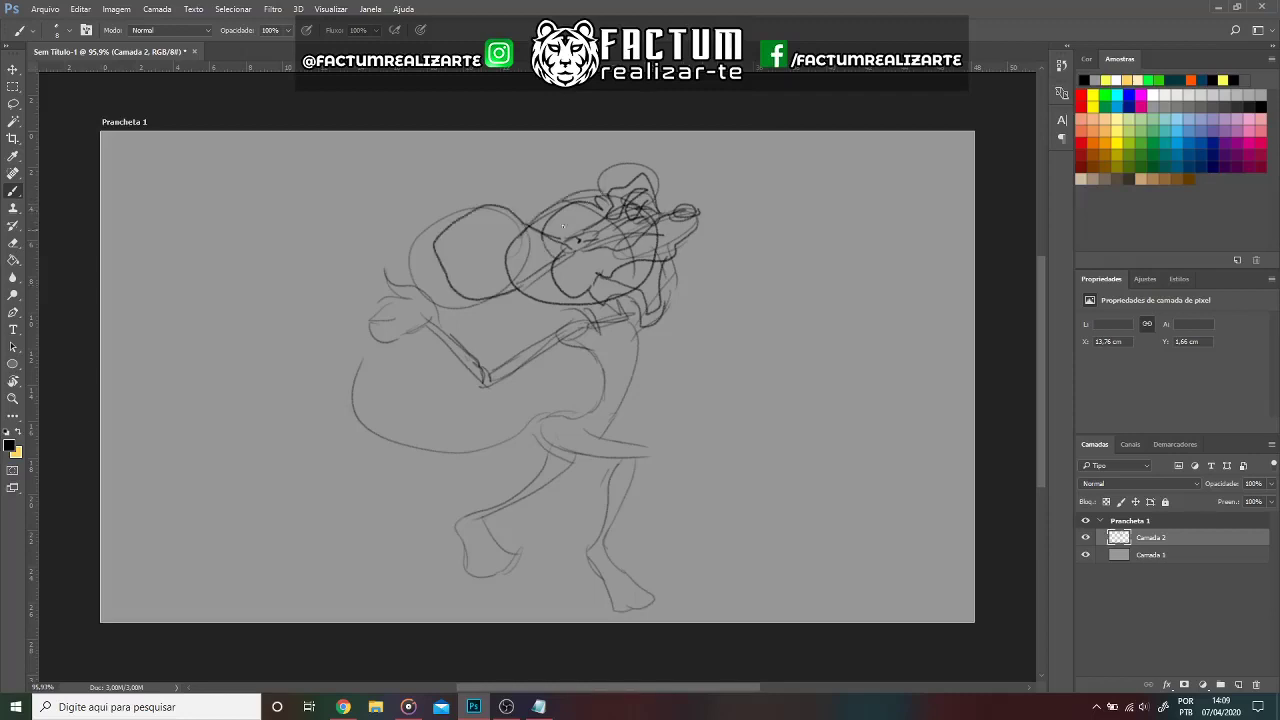
pyautogui.moveTo(597, 192)
pyautogui.mouseDown()
pyautogui.moveTo(636, 146)
pyautogui.moveTo(658, 195)
pyautogui.moveTo(704, 204)
pyautogui.moveTo(684, 211)
pyautogui.mouseUp()
# Outline the chest, letter the belly sash and redraw the arm from shoulder to elbow.
pyautogui.moveTo(595, 306); pyautogui.dragTo(600, 322)
pyautogui.moveTo(613, 321)
pyautogui.mouseDown()
pyautogui.moveTo(625, 370)
pyautogui.moveTo(590, 410)
pyautogui.moveTo(546, 392)
pyautogui.moveTo(584, 350)
pyautogui.moveTo(544, 388)
pyautogui.moveTo(580, 430)
pyautogui.moveTo(648, 386)
pyautogui.moveTo(632, 316)
pyautogui.mouseUp()
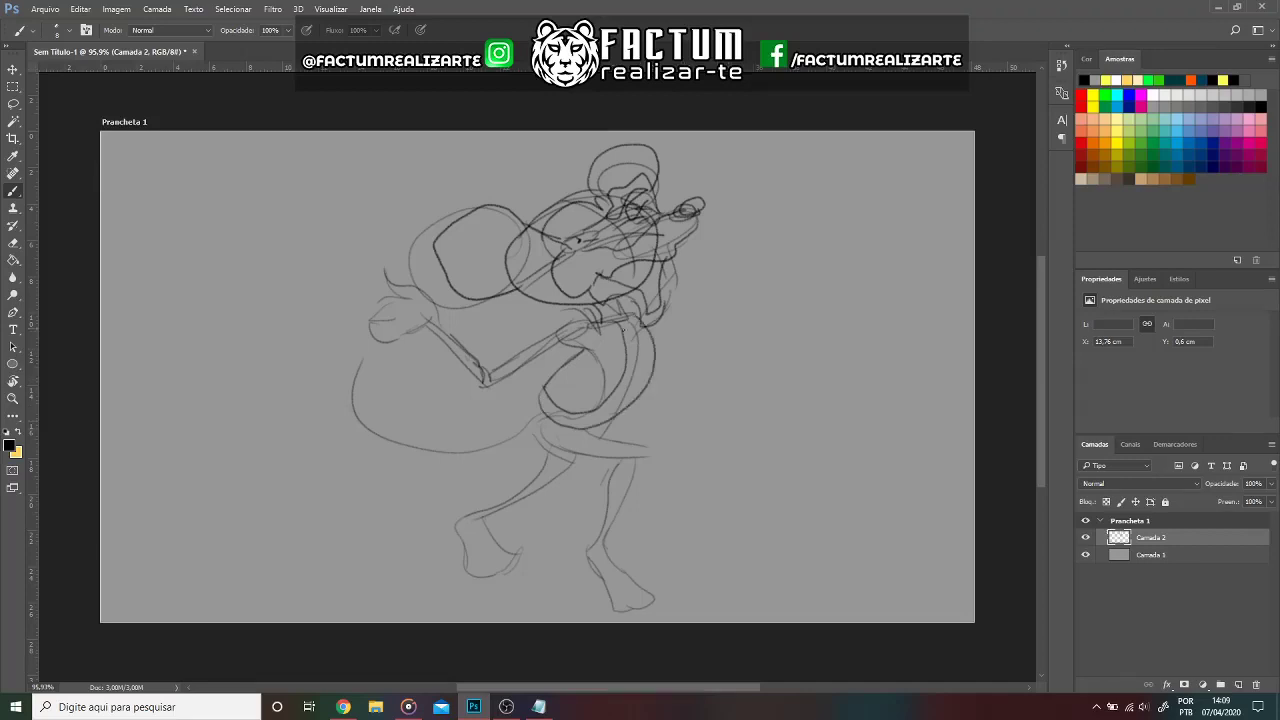
pyautogui.moveTo(598, 412)
pyautogui.mouseDown()
pyautogui.moveTo(589, 425)
pyautogui.moveTo(646, 376)
pyautogui.moveTo(638, 350)
pyautogui.moveTo(650, 342)
pyautogui.mouseUp()
pyautogui.moveTo(638, 348); pyautogui.dragTo(648, 332)
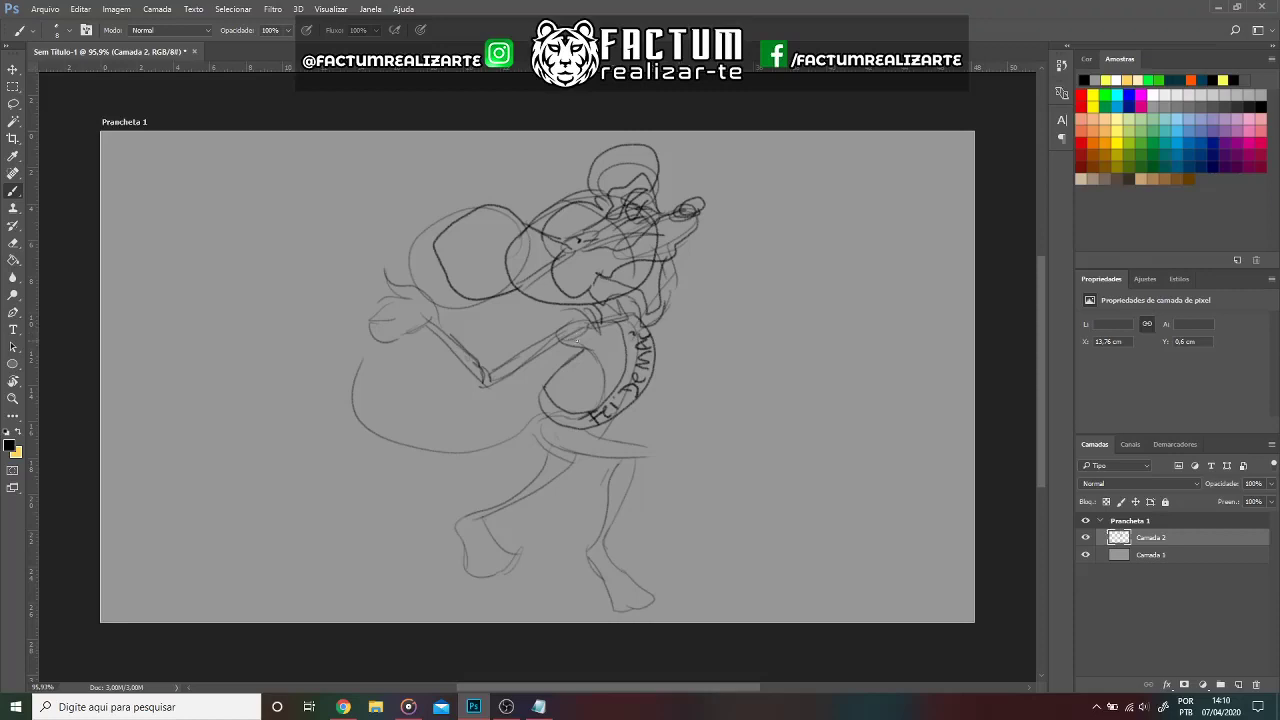
pyautogui.moveTo(588, 323)
pyautogui.mouseDown()
pyautogui.moveTo(504, 364)
pyautogui.moveTo(380, 282)
pyautogui.moveTo(358, 323)
pyautogui.moveTo(392, 304)
pyautogui.moveTo(458, 344)
pyautogui.moveTo(580, 352)
pyautogui.moveTo(593, 385)
pyautogui.moveTo(444, 447)
pyautogui.moveTo(366, 356)
pyautogui.mouseUp()
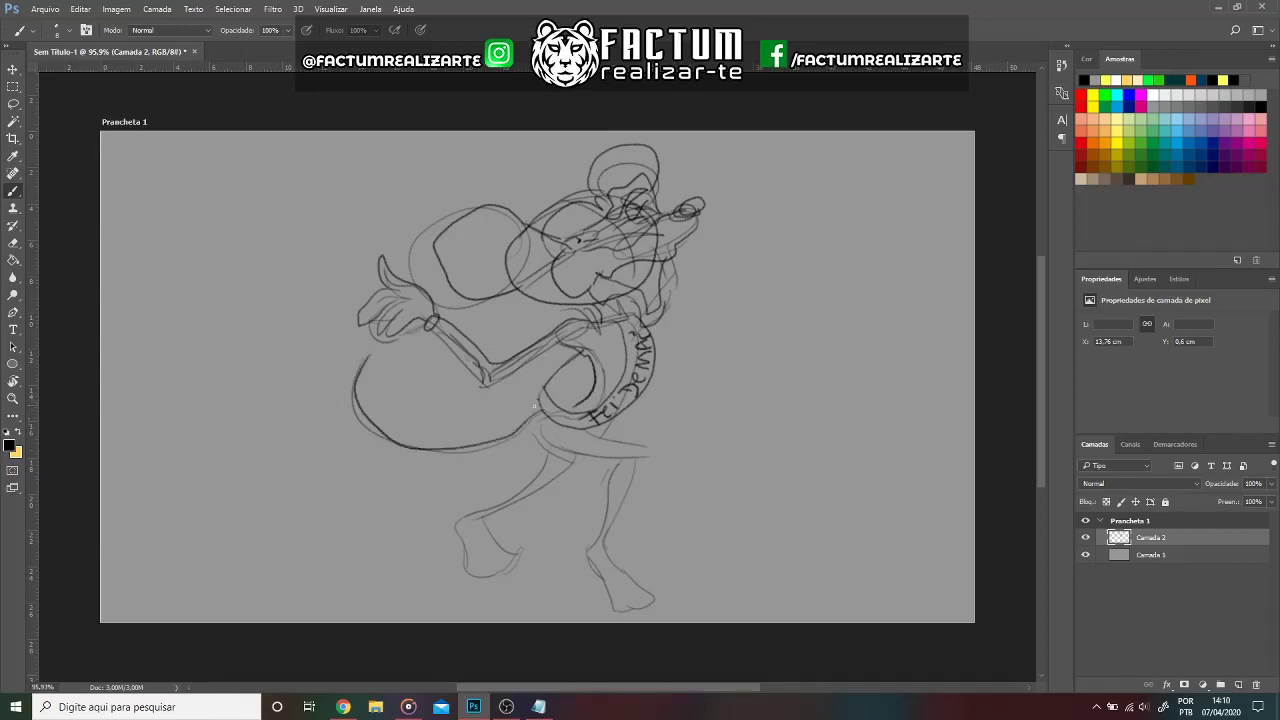
# Outline the thigh and the curves below it for the shorts.
pyautogui.moveTo(546, 387)
pyautogui.mouseDown()
pyautogui.moveTo(521, 400)
pyautogui.moveTo(516, 424)
pyautogui.moveTo(576, 482)
pyautogui.moveTo(618, 448)
pyautogui.mouseUp()
pyautogui.moveTo(618, 448); pyautogui.dragTo(655, 442)
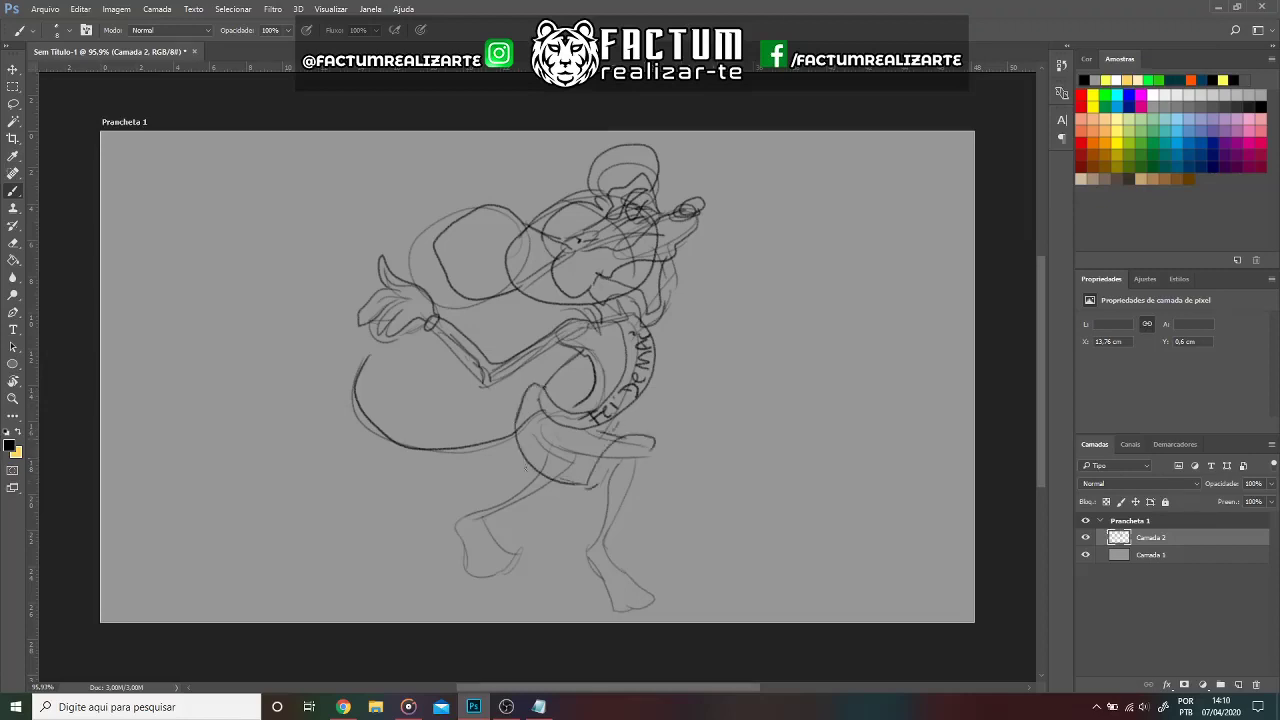
pyautogui.moveTo(530, 458)
pyautogui.mouseDown()
pyautogui.moveTo(506, 470)
pyautogui.moveTo(570, 492)
pyautogui.mouseUp()
pyautogui.moveTo(578, 433); pyautogui.dragTo(560, 438)
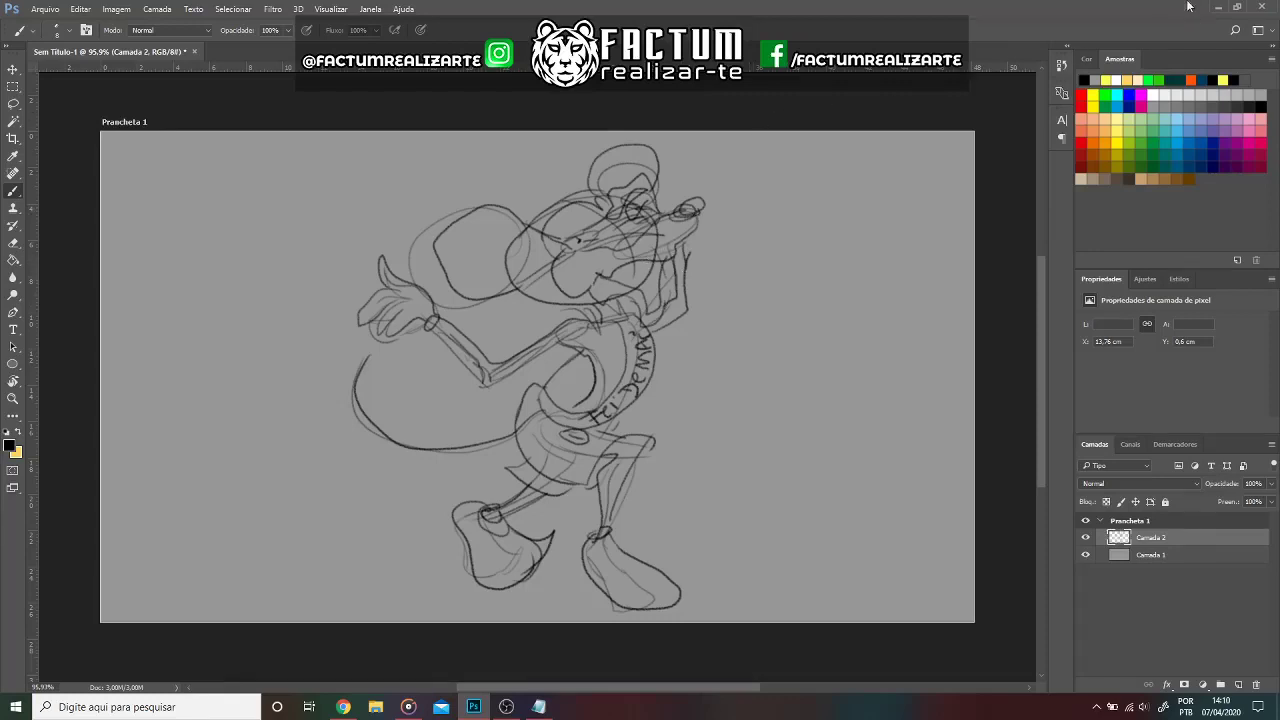
# Switch from Photoshop over to the browser.
pyautogui.hotkey('alt', 'Tab')
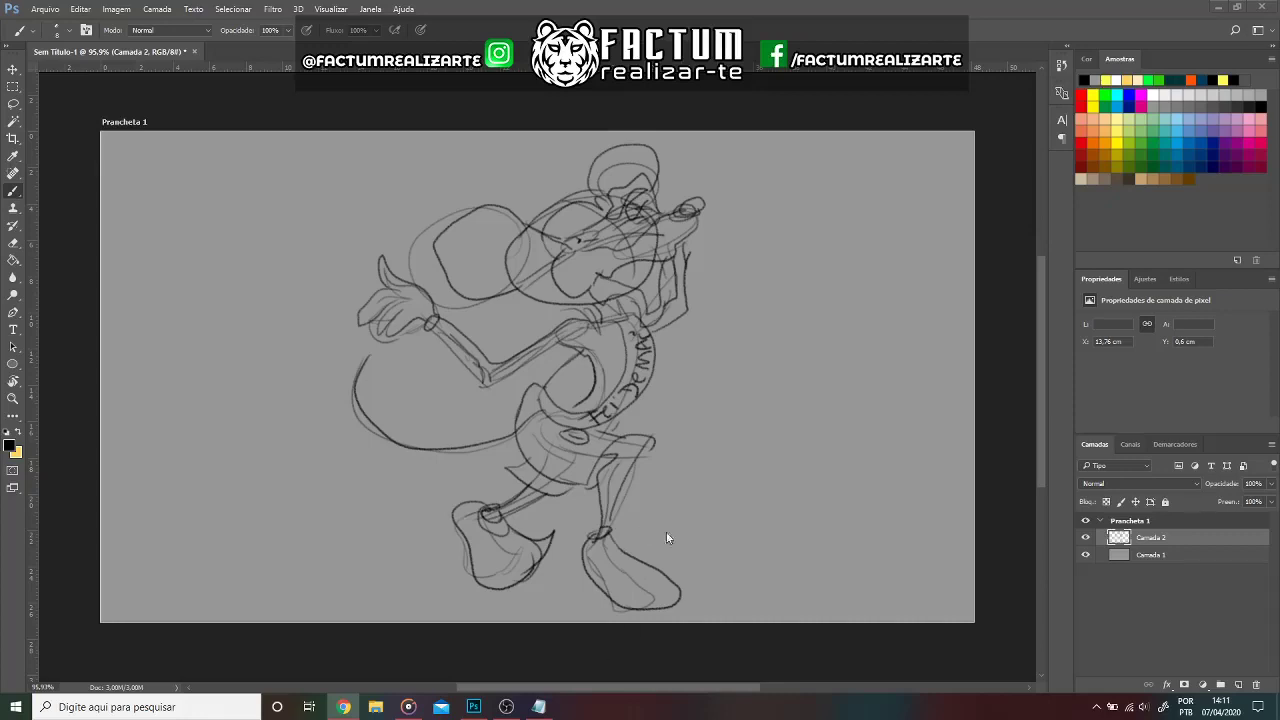
# Add a new empty layer above the sketch and zoom in on the mouse's head.
pyautogui.click(1238, 685)
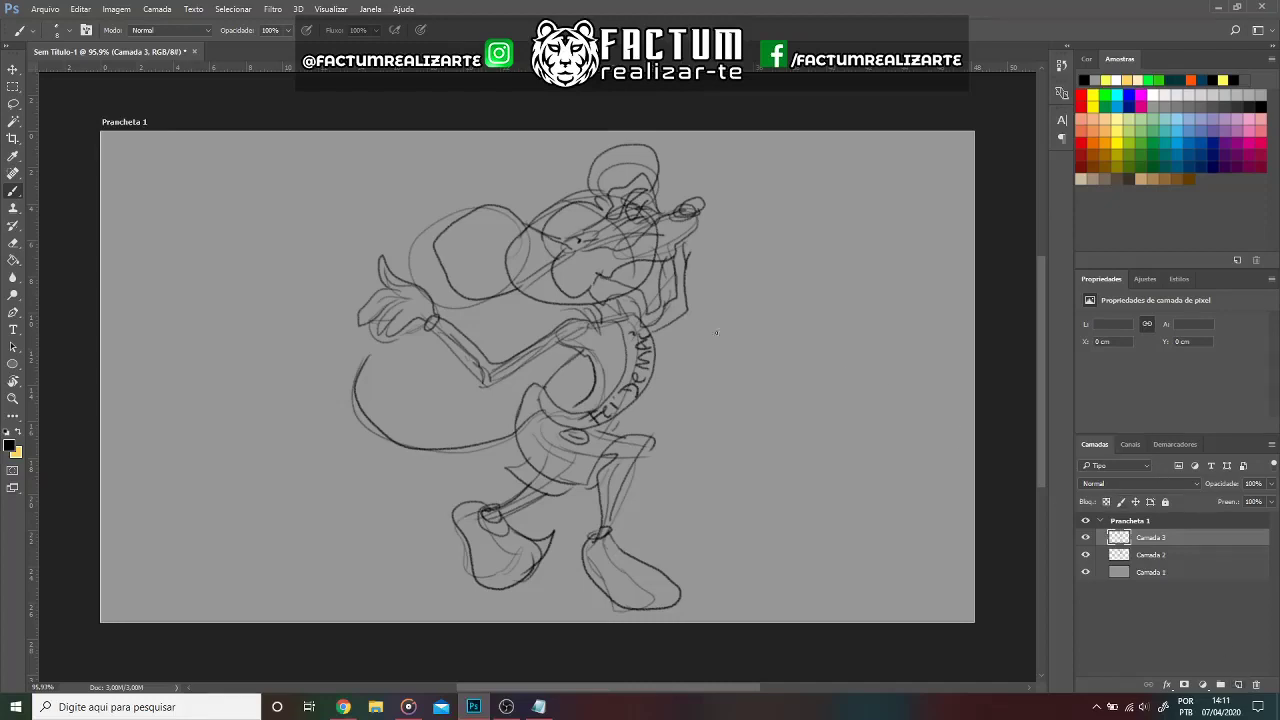
pyautogui.press('z')
pyautogui.click(677, 303)
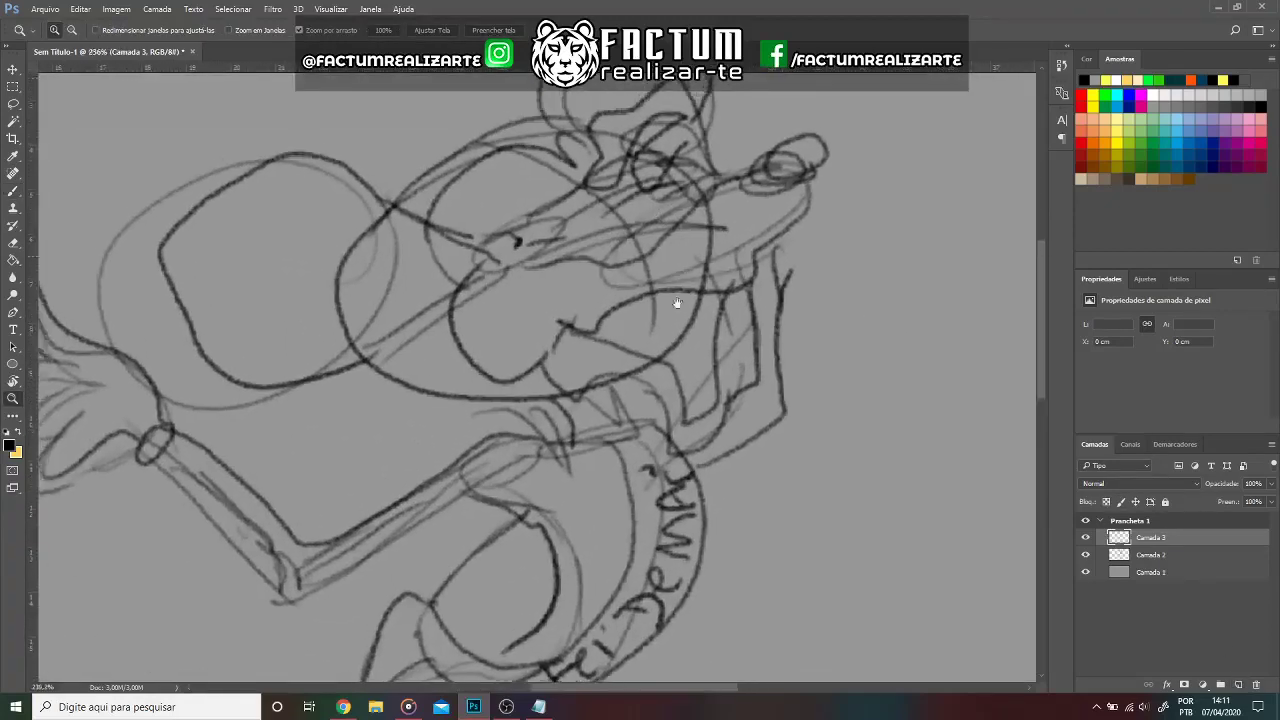
pyautogui.scroll(3, 677, 303)
pyautogui.press('b')
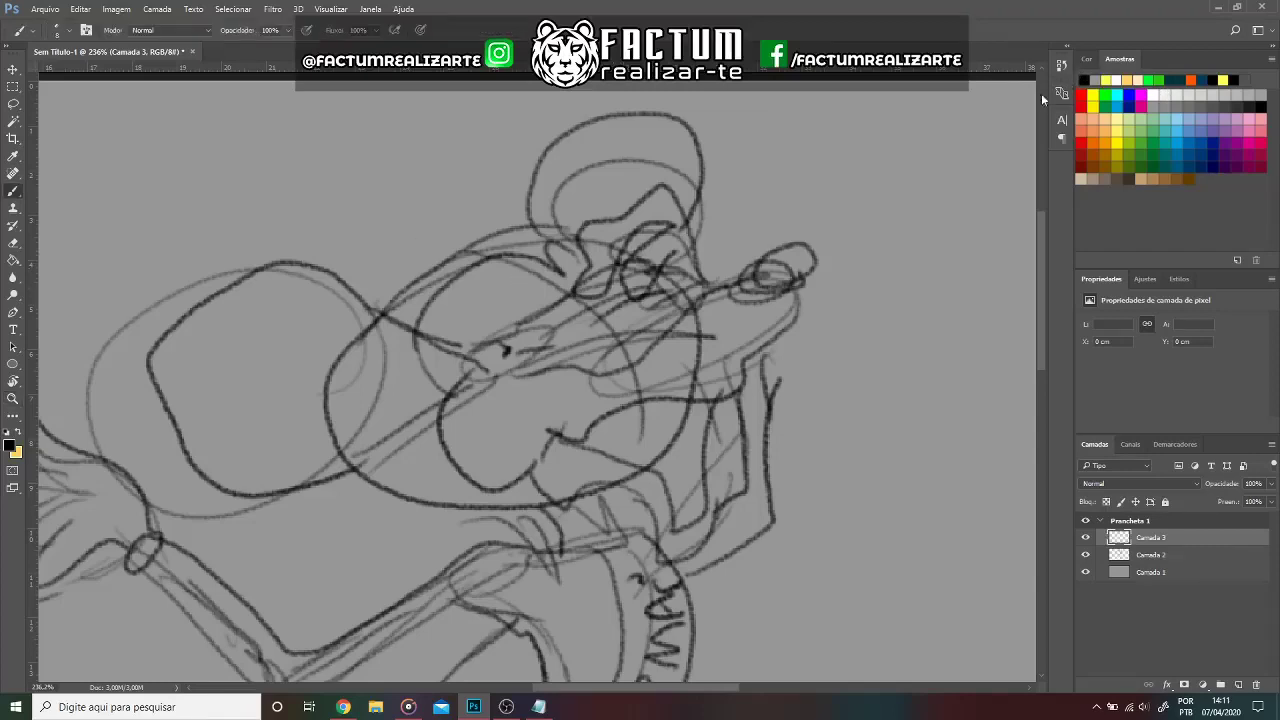
# Bring up the Color panel in place of the swatches.
pyautogui.press('F8')
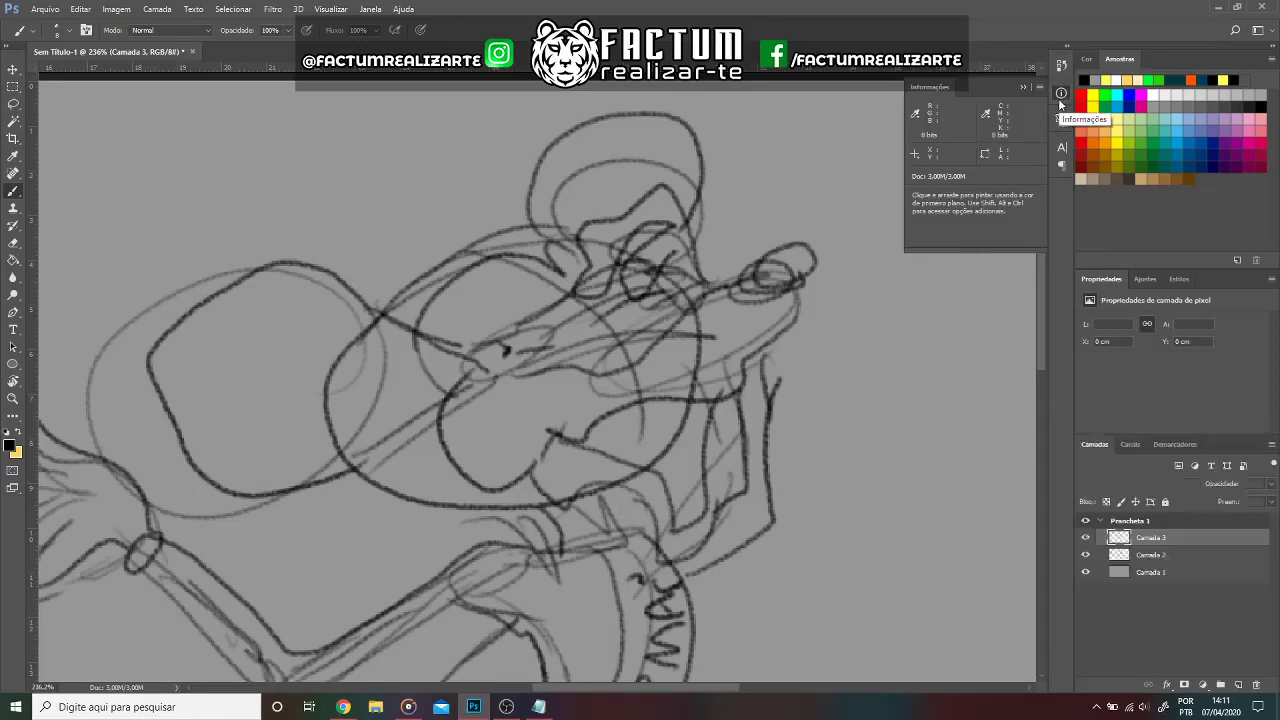
pyautogui.click(1059, 97)
pyautogui.hotkey('alt', 'F9')
pyautogui.hotkey('alt', 'F9')
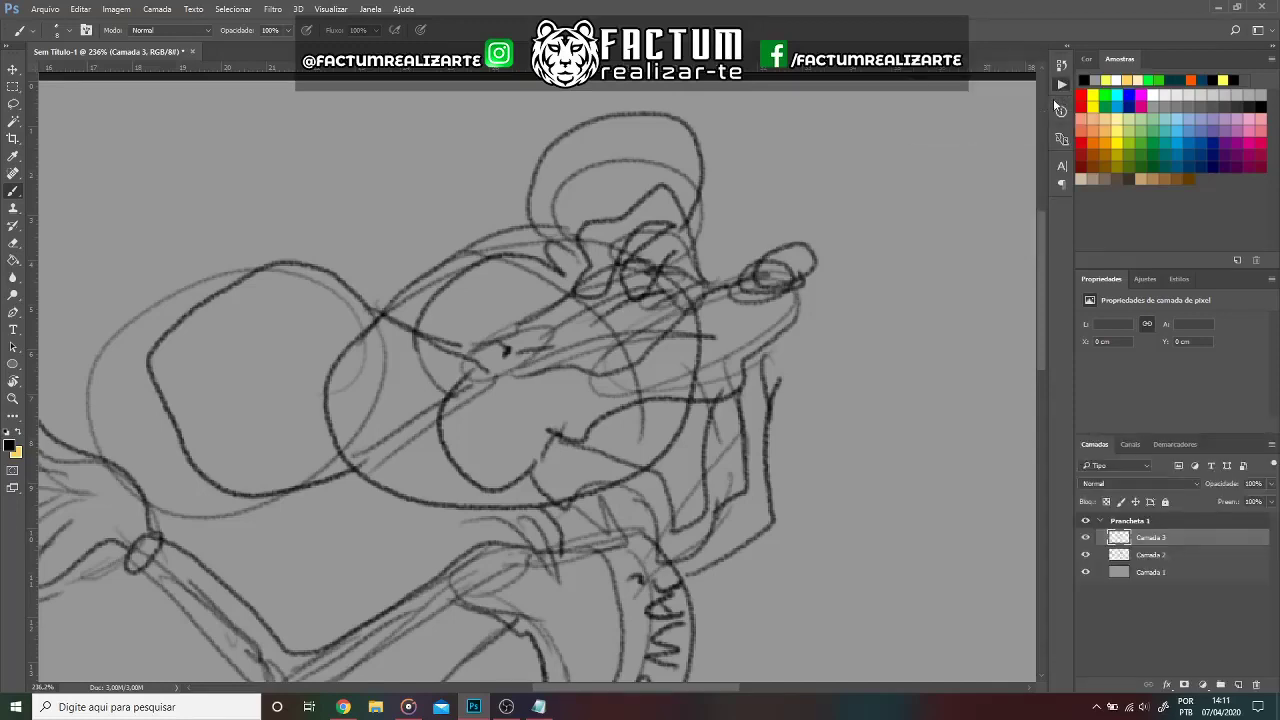
pyautogui.click(370, 9)
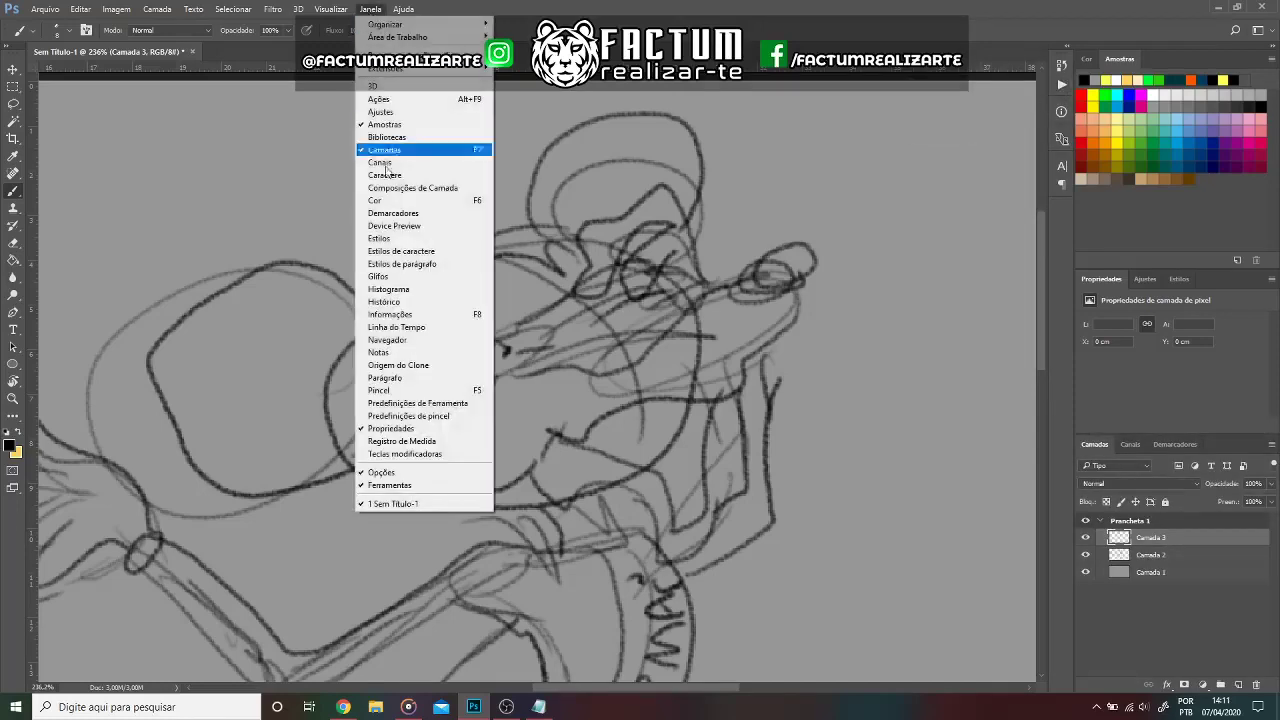
pyautogui.click(400, 200)
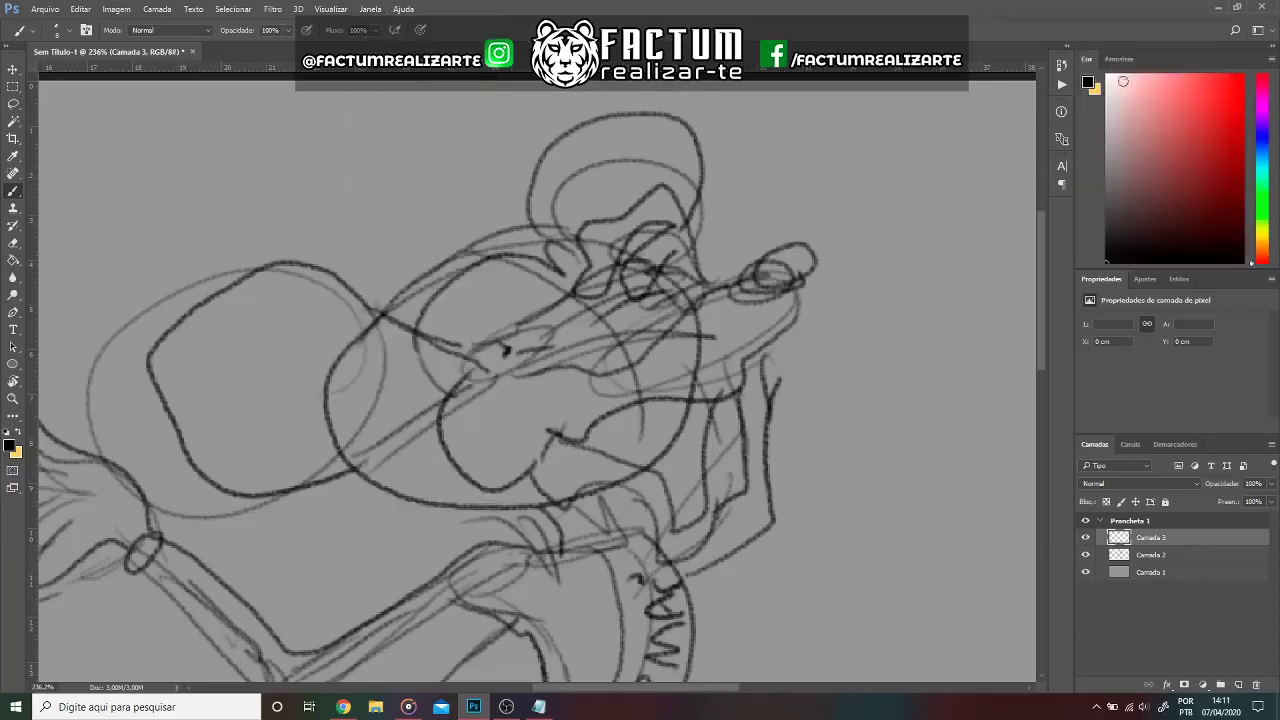
# Shade the face in light grey and the muzzle in a darker medium grey.
pyautogui.moveTo(1123, 81); pyautogui.dragTo(1105, 133)
pyautogui.moveTo(530, 345)
pyautogui.mouseDown()
pyautogui.moveTo(594, 279)
pyautogui.moveTo(523, 356)
pyautogui.moveTo(673, 302)
pyautogui.moveTo(712, 270)
pyautogui.moveTo(645, 280)
pyautogui.moveTo(612, 262)
pyautogui.moveTo(493, 352)
pyautogui.moveTo(362, 318)
pyautogui.mouseUp()
pyautogui.moveTo(465, 358)
pyautogui.mouseDown()
pyautogui.moveTo(415, 462)
pyautogui.moveTo(330, 488)
pyautogui.moveTo(420, 415)
pyautogui.mouseUp()
pyautogui.moveTo(400, 466)
pyautogui.mouseDown()
pyautogui.moveTo(345, 478)
pyautogui.moveTo(455, 355)
pyautogui.mouseUp()
pyautogui.moveTo(340, 472); pyautogui.dragTo(458, 336)
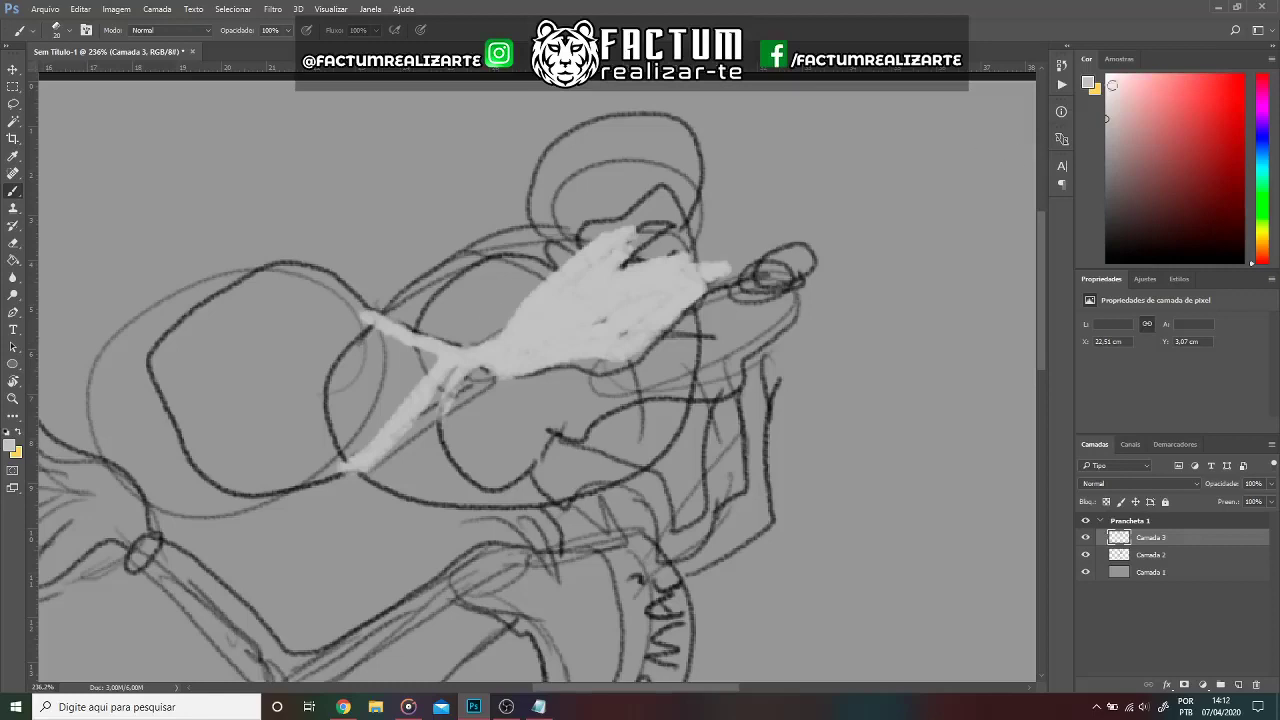
pyautogui.click(1106, 152)
pyautogui.moveTo(608, 268)
pyautogui.mouseDown()
pyautogui.moveTo(536, 330)
pyautogui.moveTo(615, 262)
pyautogui.mouseUp()
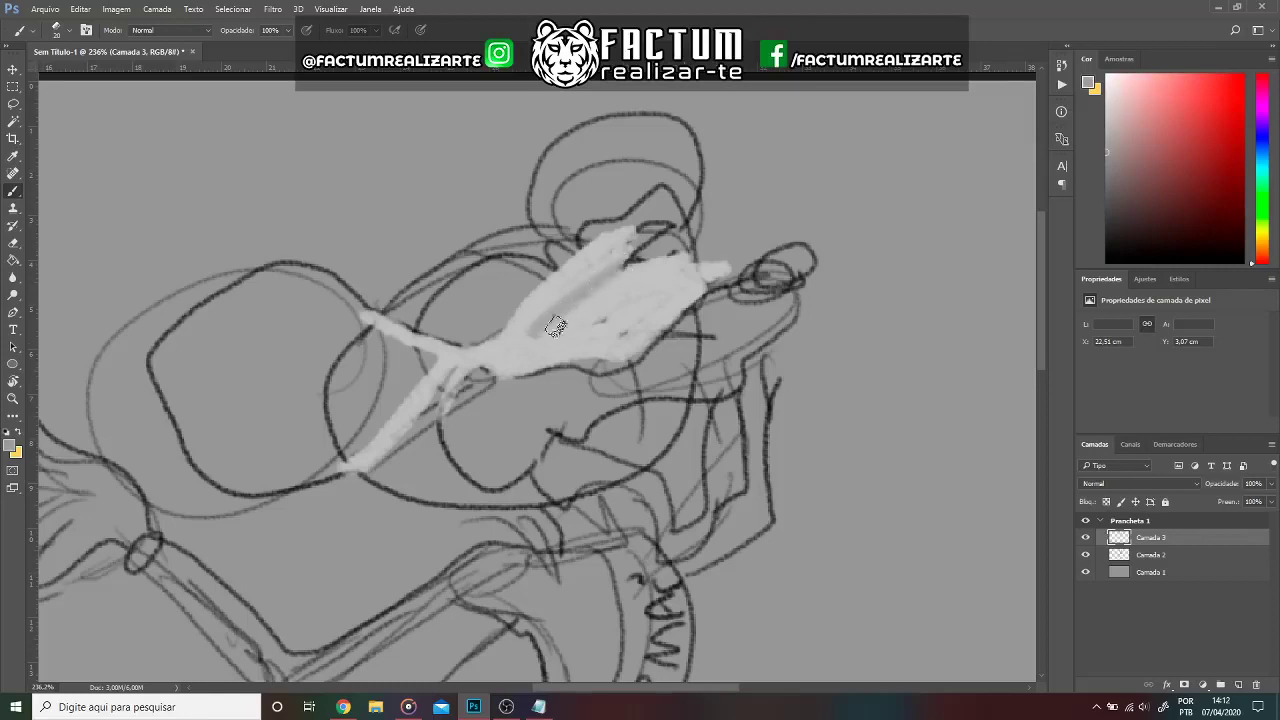
pyautogui.moveTo(532, 338); pyautogui.dragTo(660, 277)
pyautogui.moveTo(570, 305); pyautogui.dragTo(686, 270)
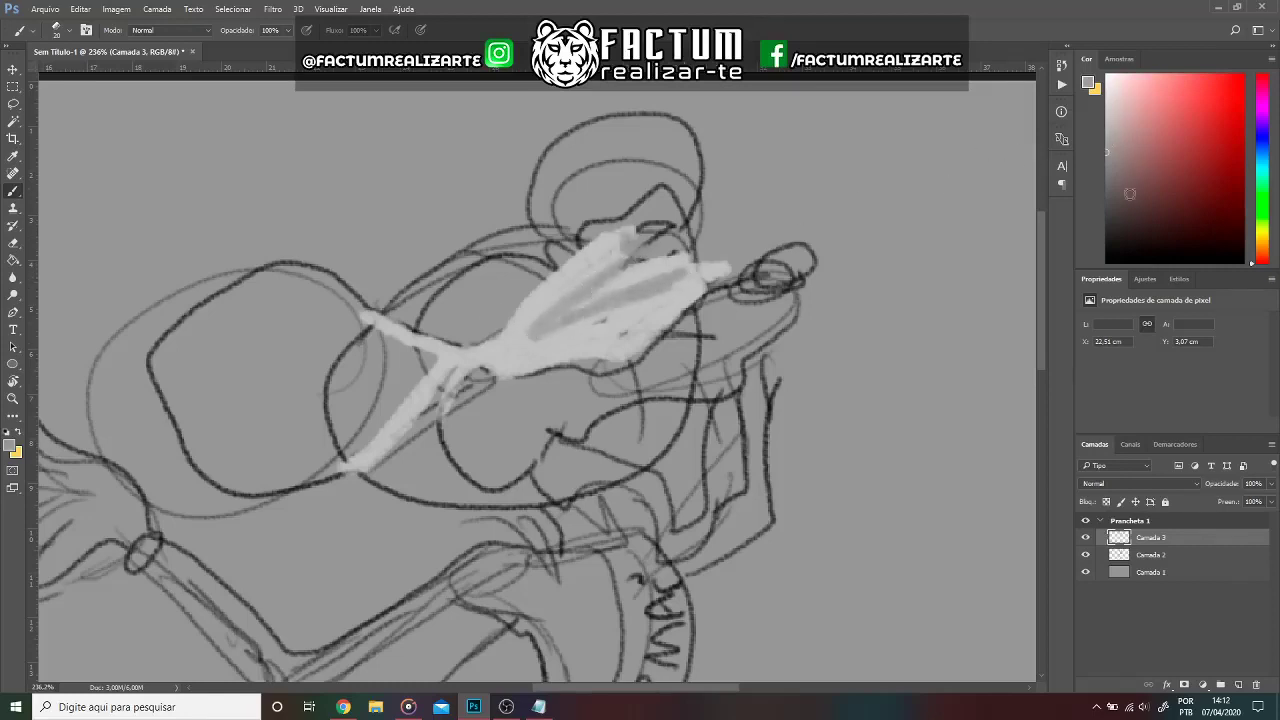
# Paint the upper ear, nose tip and upper head outline solid black.
pyautogui.moveTo(1130, 194); pyautogui.dragTo(1106, 262)
pyautogui.moveTo(694, 197)
pyautogui.mouseDown()
pyautogui.moveTo(556, 192)
pyautogui.moveTo(600, 160)
pyautogui.moveTo(580, 205)
pyautogui.moveTo(683, 176)
pyautogui.moveTo(692, 196)
pyautogui.mouseUp()
pyautogui.moveTo(676, 140); pyautogui.dragTo(672, 172)
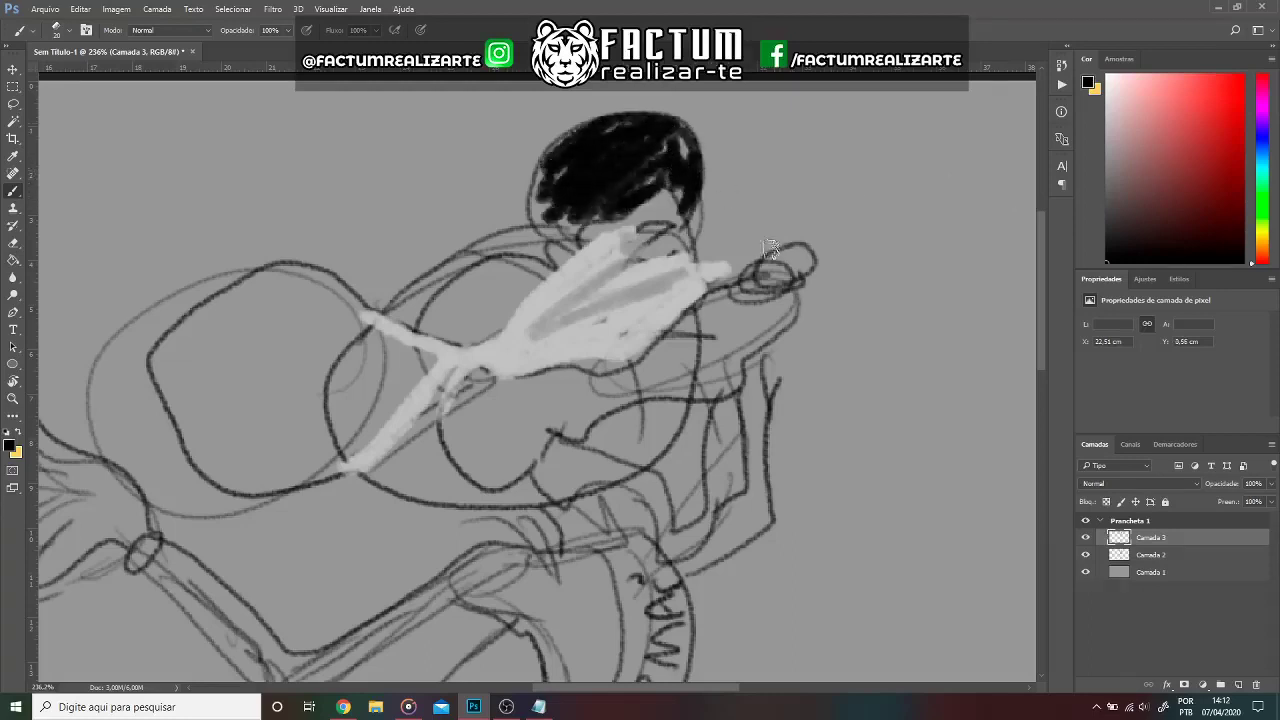
pyautogui.moveTo(766, 248)
pyautogui.mouseDown()
pyautogui.moveTo(800, 254)
pyautogui.moveTo(790, 270)
pyautogui.mouseUp()
pyautogui.moveTo(398, 348)
pyautogui.mouseDown()
pyautogui.moveTo(400, 370)
pyautogui.moveTo(406, 345)
pyautogui.mouseUp()
pyautogui.moveTo(421, 297)
pyautogui.mouseDown()
pyautogui.moveTo(398, 322)
pyautogui.moveTo(478, 254)
pyautogui.moveTo(467, 258)
pyautogui.moveTo(550, 262)
pyautogui.moveTo(580, 228)
pyautogui.moveTo(478, 245)
pyautogui.moveTo(405, 300)
pyautogui.moveTo(245, 285)
pyautogui.moveTo(255, 416)
pyautogui.mouseUp()
# Outline and hatch the left ear in dense black.
pyautogui.moveTo(355, 300)
pyautogui.mouseDown()
pyautogui.moveTo(300, 368)
pyautogui.moveTo(262, 372)
pyautogui.mouseUp()
pyautogui.moveTo(318, 280); pyautogui.dragTo(215, 348)
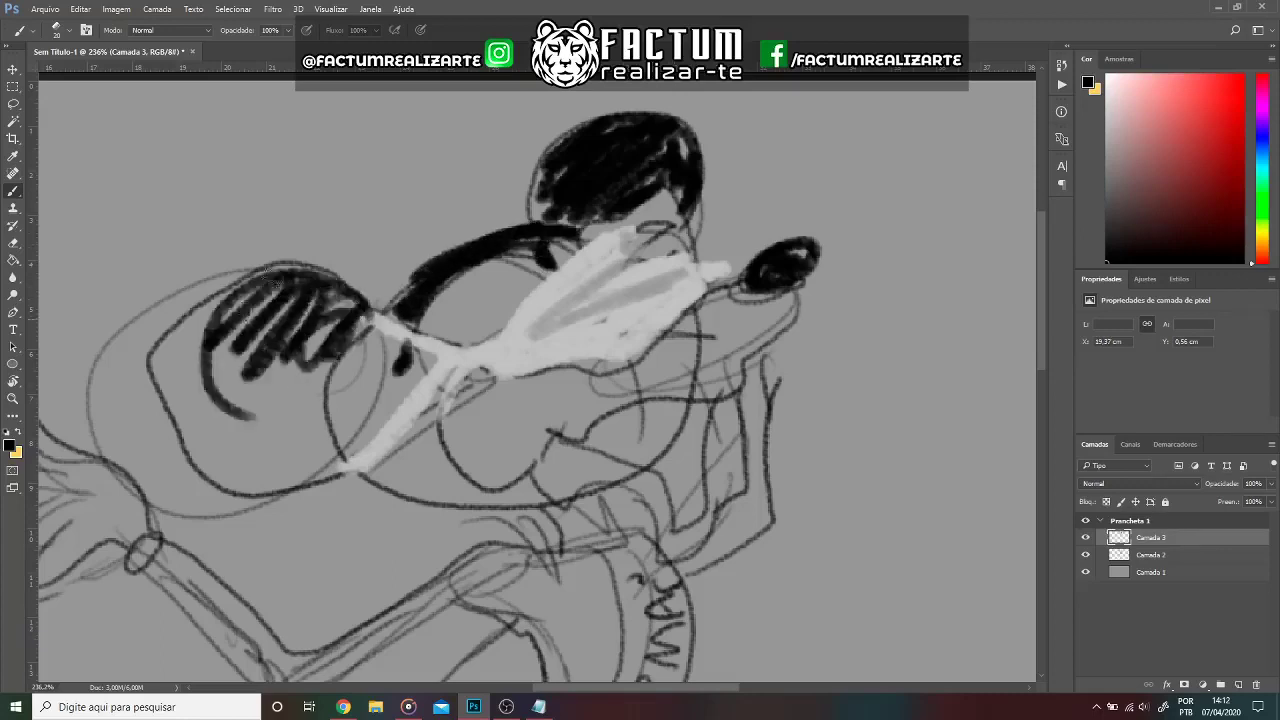
pyautogui.moveTo(285, 268); pyautogui.dragTo(165, 352)
pyautogui.moveTo(225, 290); pyautogui.dragTo(160, 405)
pyautogui.moveTo(170, 345); pyautogui.dragTo(185, 428)
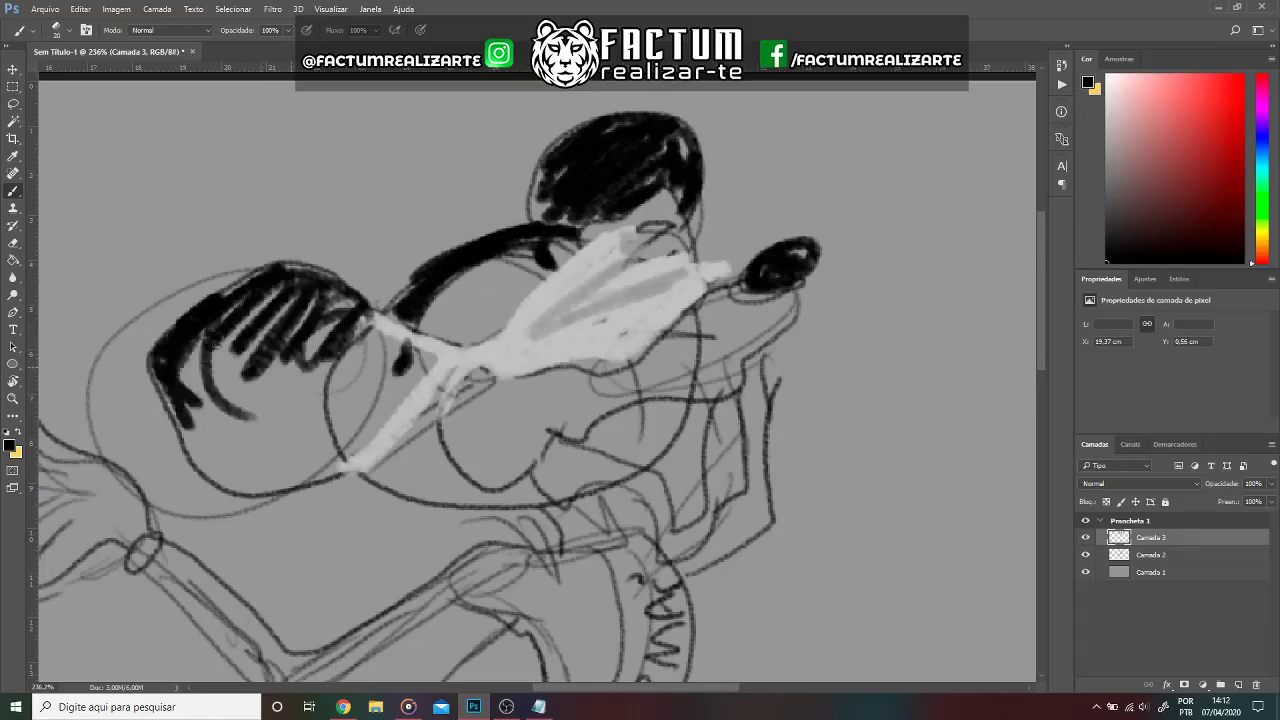
pyautogui.moveTo(238, 302); pyautogui.dragTo(195, 390)
pyautogui.moveTo(285, 306)
pyautogui.mouseDown()
pyautogui.moveTo(242, 395)
pyautogui.moveTo(195, 450)
pyautogui.mouseUp()
# Extend the black fill down the left ear, closing its bottom and right edges.
pyautogui.moveTo(210, 405); pyautogui.dragTo(215, 462)
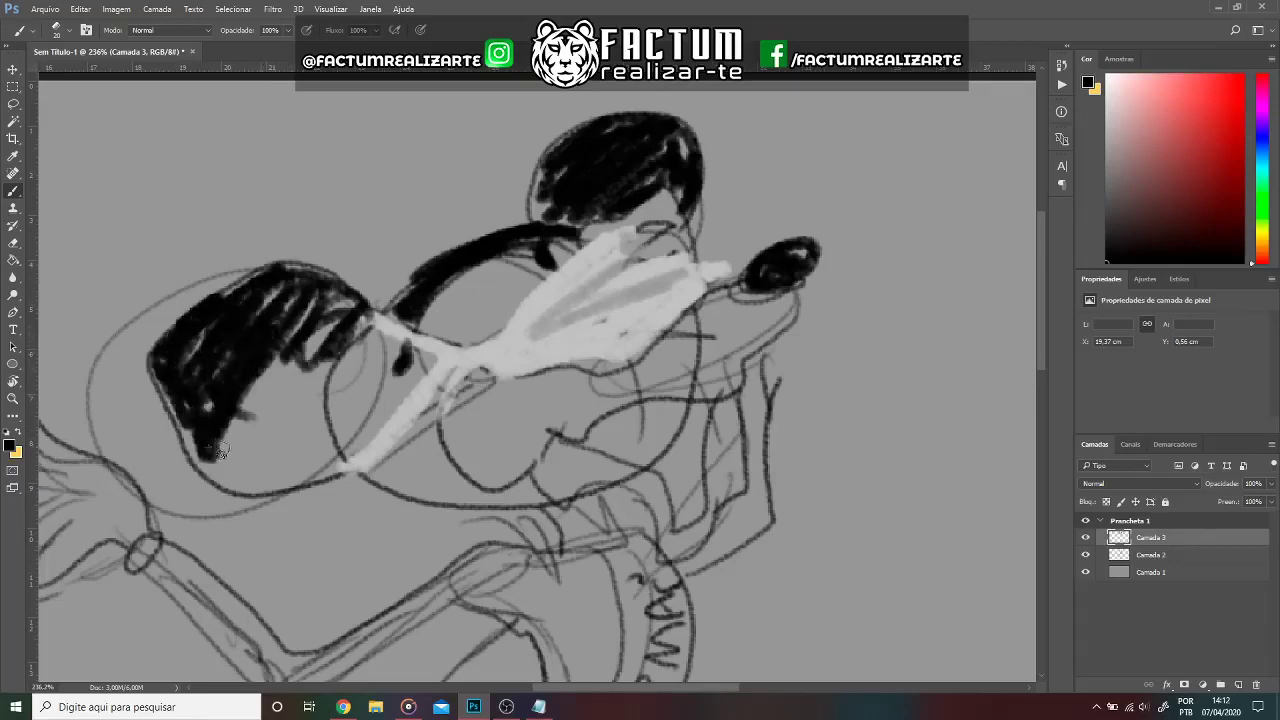
pyautogui.moveTo(300, 355); pyautogui.dragTo(210, 490)
pyautogui.moveTo(335, 332)
pyautogui.mouseDown()
pyautogui.moveTo(285, 441)
pyautogui.moveTo(305, 450)
pyautogui.mouseUp()
pyautogui.moveTo(340, 410)
pyautogui.mouseDown()
pyautogui.moveTo(258, 485)
pyautogui.moveTo(225, 492)
pyautogui.mouseUp()
pyautogui.moveTo(305, 425)
pyautogui.mouseDown()
pyautogui.moveTo(285, 505)
pyautogui.moveTo(315, 482)
pyautogui.moveTo(265, 492)
pyautogui.mouseUp()
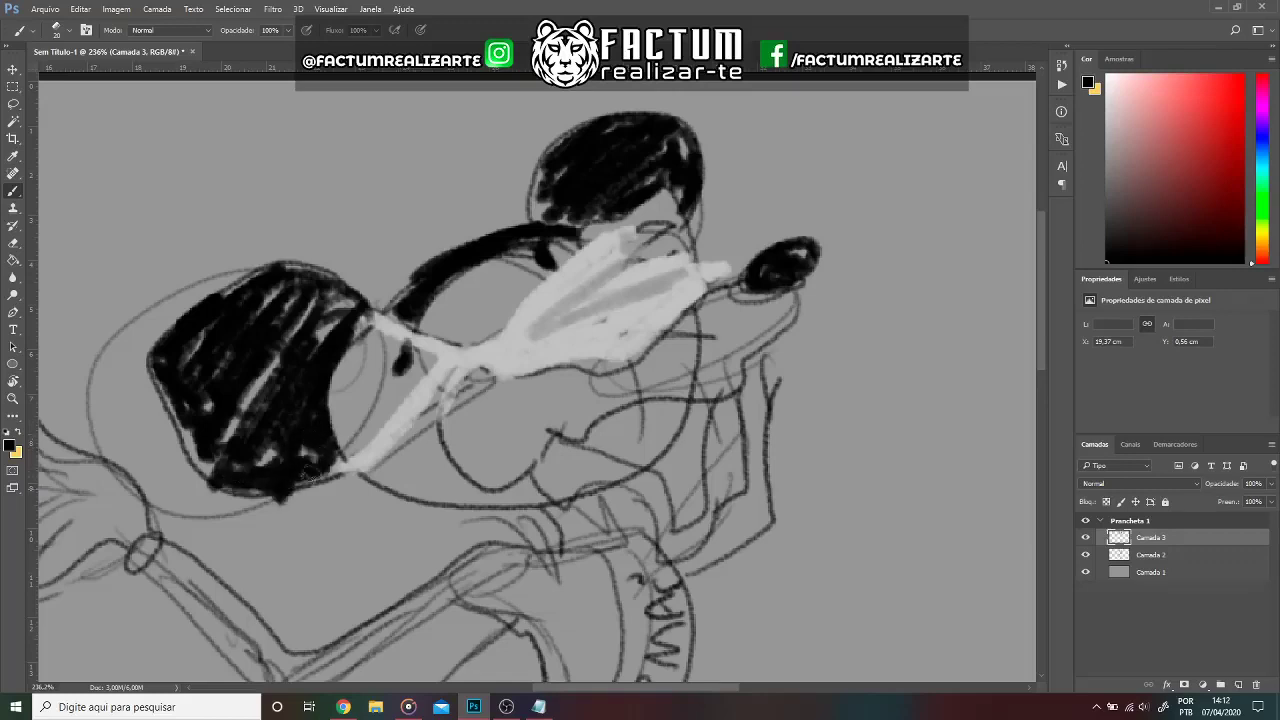
pyautogui.moveTo(330, 325); pyautogui.dragTo(305, 470)
pyautogui.moveTo(360, 290); pyautogui.dragTo(284, 406)
pyautogui.moveTo(315, 300)
pyautogui.mouseDown()
pyautogui.moveTo(280, 378)
pyautogui.moveTo(264, 328)
pyautogui.mouseUp()
pyautogui.moveTo(352, 333)
pyautogui.mouseDown()
pyautogui.moveTo(400, 360)
pyautogui.moveTo(350, 402)
pyautogui.mouseUp()
# Blacken the head below the muzzle and the gap between head and ear.
pyautogui.moveTo(385, 350); pyautogui.dragTo(355, 410)
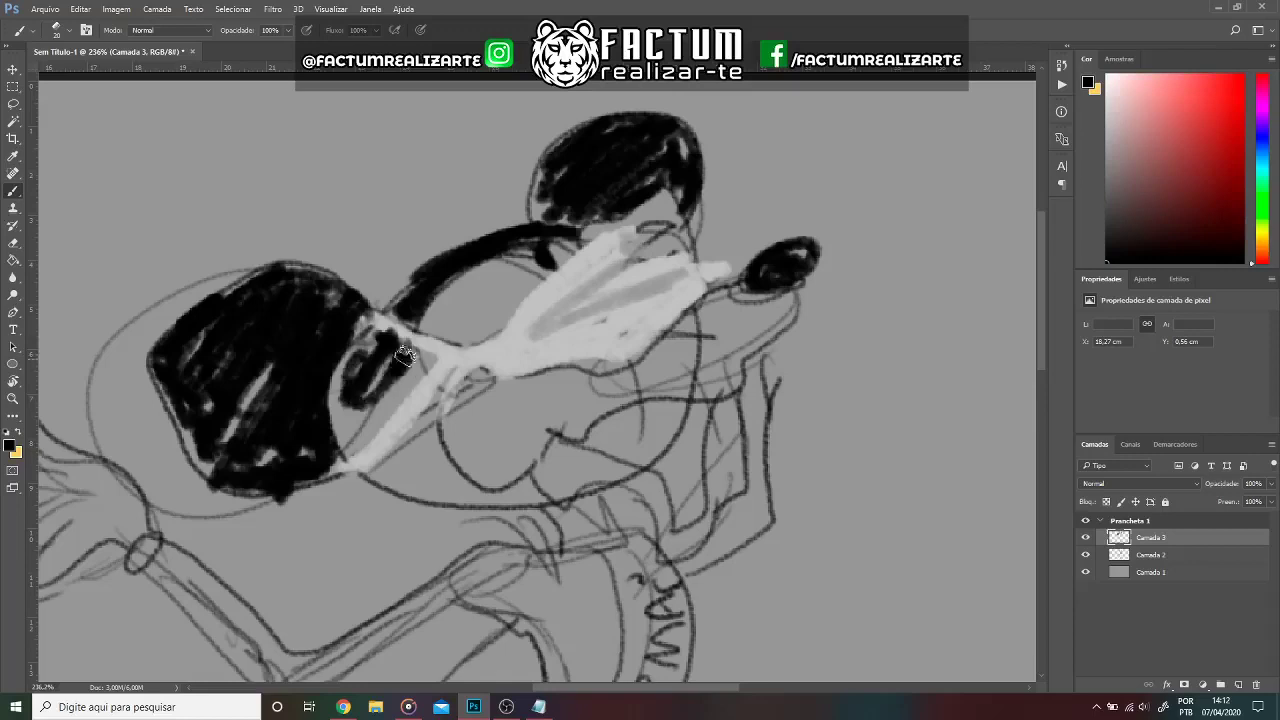
pyautogui.moveTo(425, 355); pyautogui.dragTo(369, 423)
pyautogui.moveTo(378, 372); pyautogui.dragTo(345, 440)
pyautogui.moveTo(355, 340)
pyautogui.mouseDown()
pyautogui.moveTo(305, 430)
pyautogui.moveTo(355, 368)
pyautogui.moveTo(350, 450)
pyautogui.mouseUp()
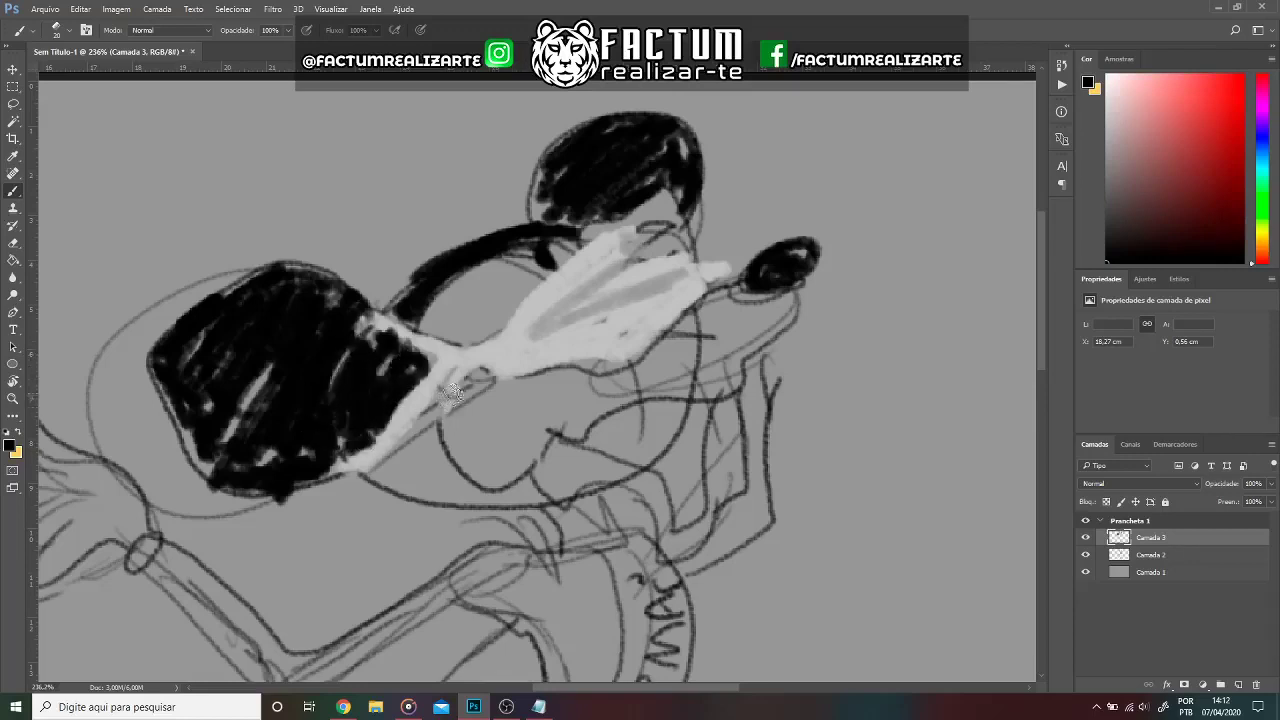
pyautogui.moveTo(490, 383); pyautogui.dragTo(452, 392)
pyautogui.moveTo(450, 458)
pyautogui.mouseDown()
pyautogui.moveTo(456, 394)
pyautogui.moveTo(375, 488)
pyautogui.mouseUp()
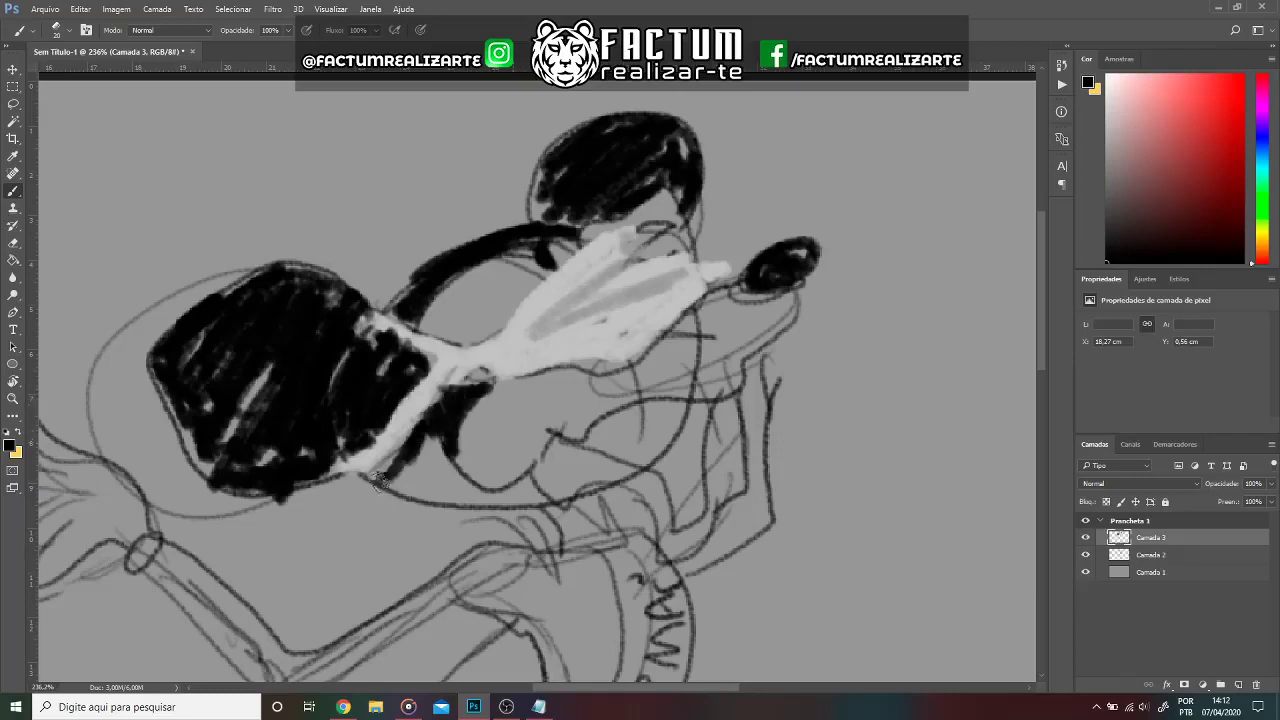
pyautogui.moveTo(428, 440)
pyautogui.mouseDown()
pyautogui.moveTo(380, 485)
pyautogui.moveTo(522, 494)
pyautogui.moveTo(418, 450)
pyautogui.moveTo(395, 496)
pyautogui.moveTo(509, 492)
pyautogui.mouseUp()
# Paint thick black strokes over the torso and left arm.
pyautogui.scroll(-2, 509, 497)
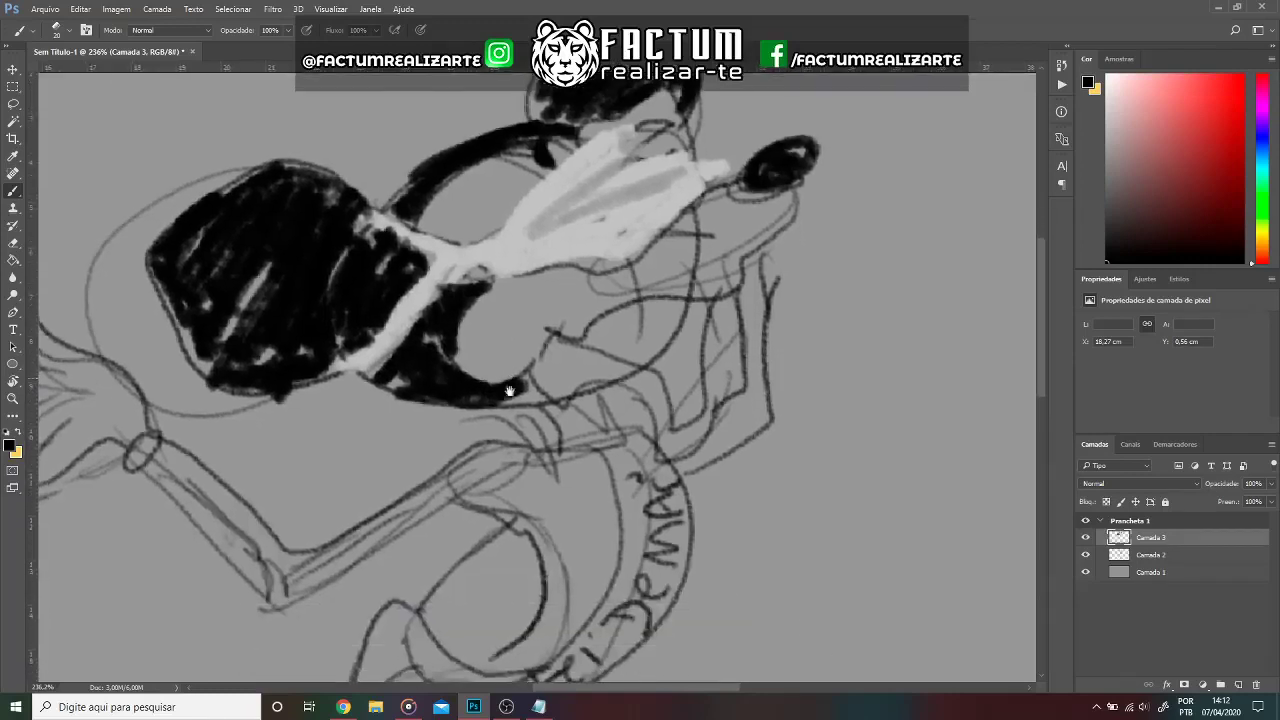
pyautogui.moveTo(500, 395)
pyautogui.mouseDown()
pyautogui.moveTo(530, 432)
pyautogui.moveTo(521, 416)
pyautogui.moveTo(430, 462)
pyautogui.moveTo(418, 486)
pyautogui.mouseUp()
pyautogui.moveTo(476, 434); pyautogui.dragTo(448, 466)
pyautogui.scroll(-2, 507, 486)
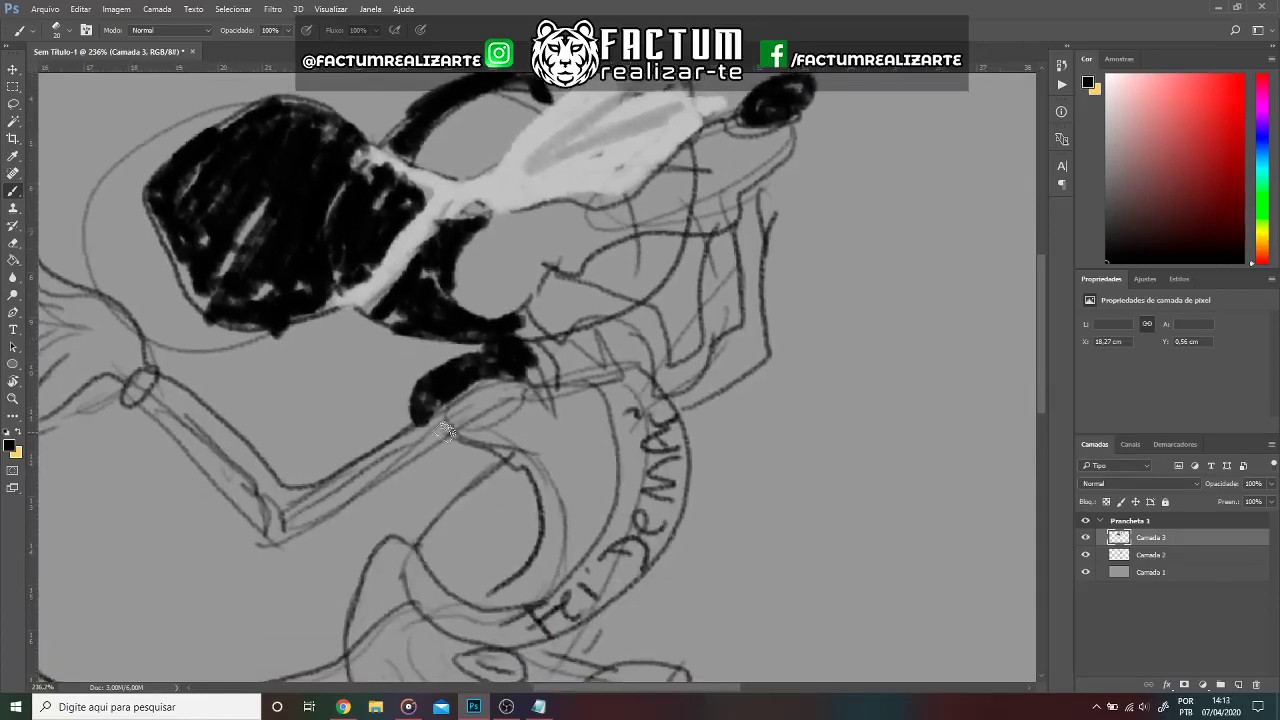
pyautogui.moveTo(470, 380); pyautogui.dragTo(335, 505)
pyautogui.moveTo(400, 445)
pyautogui.mouseDown()
pyautogui.moveTo(335, 505)
pyautogui.moveTo(363, 466)
pyautogui.mouseUp()
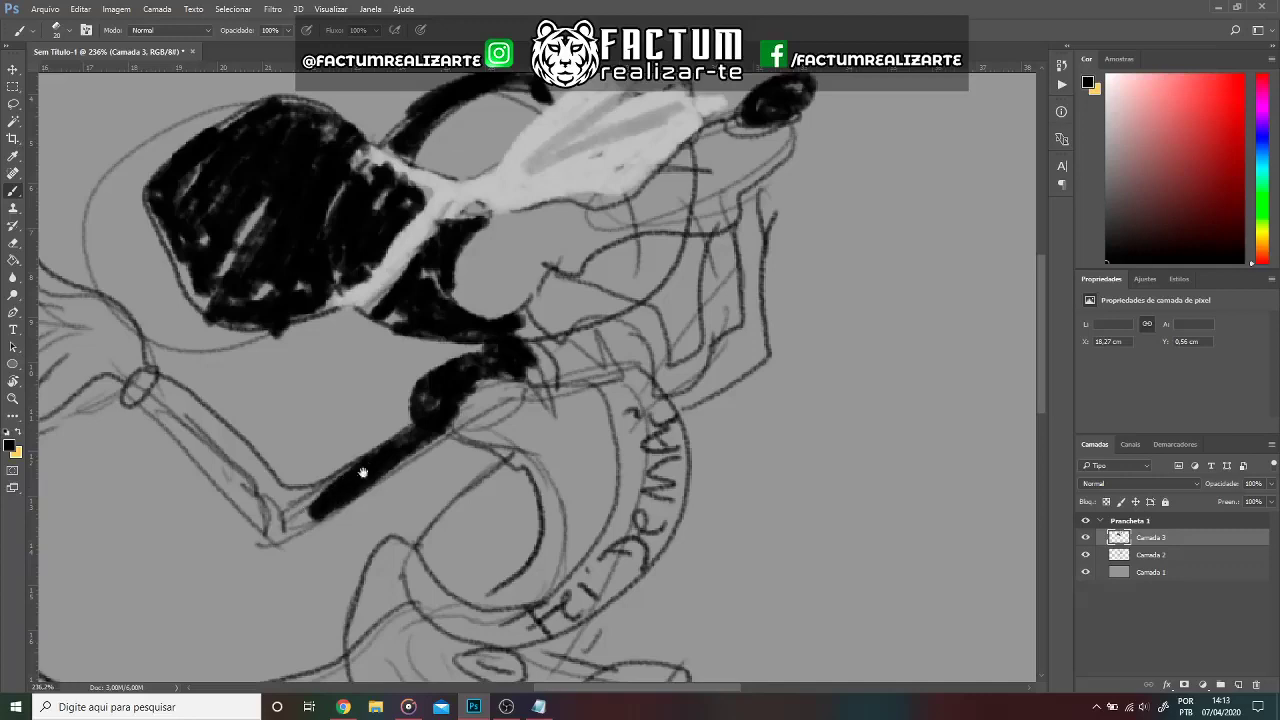
pyautogui.scroll(-1, 449, 423)
pyautogui.moveTo(449, 423)
pyautogui.mouseDown()
pyautogui.moveTo(530, 395)
pyautogui.moveTo(610, 395)
pyautogui.moveTo(568, 452)
pyautogui.moveTo(490, 425)
pyautogui.moveTo(572, 458)
pyautogui.moveTo(562, 520)
pyautogui.moveTo(518, 585)
pyautogui.moveTo(592, 470)
pyautogui.moveTo(612, 468)
pyautogui.moveTo(605, 430)
pyautogui.moveTo(594, 480)
pyautogui.moveTo(620, 455)
pyautogui.moveTo(569, 490)
pyautogui.moveTo(612, 520)
pyautogui.mouseUp()
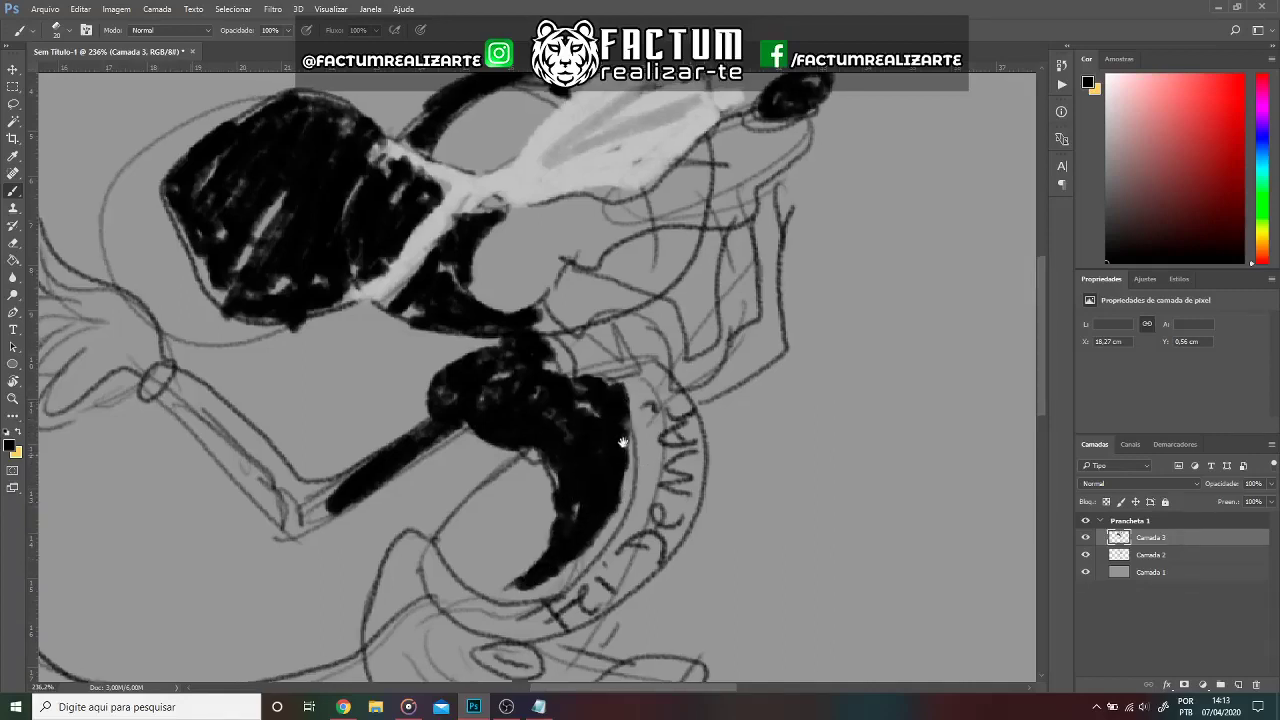
pyautogui.scroll(-2, 620, 450)
pyautogui.moveTo(632, 390)
pyautogui.mouseDown()
pyautogui.moveTo(667, 453)
pyautogui.moveTo(565, 570)
pyautogui.moveTo(650, 520)
pyautogui.moveTo(625, 410)
pyautogui.moveTo(675, 517)
pyautogui.moveTo(615, 420)
pyautogui.moveTo(590, 540)
pyautogui.moveTo(625, 440)
pyautogui.moveTo(609, 543)
pyautogui.moveTo(690, 470)
pyautogui.moveTo(690, 560)
pyautogui.moveTo(710, 458)
pyautogui.moveTo(640, 395)
pyautogui.moveTo(635, 325)
pyautogui.moveTo(595, 400)
pyautogui.moveTo(705, 376)
pyautogui.mouseUp()
# Paint the right arm black and carry the left arm's black down to the wrist.
pyautogui.moveTo(610, 425)
pyautogui.mouseDown()
pyautogui.moveTo(705, 375)
pyautogui.moveTo(735, 335)
pyautogui.mouseUp()
pyautogui.moveTo(743, 287); pyautogui.dragTo(738, 395)
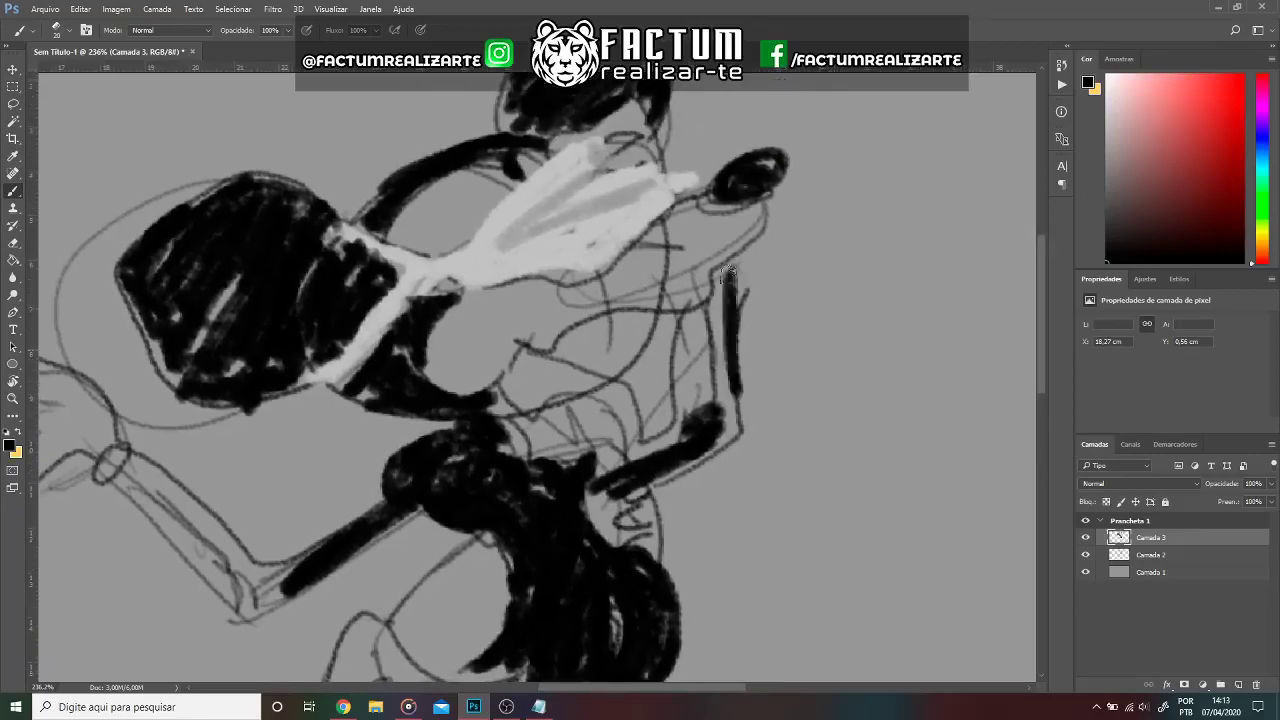
pyautogui.moveTo(730, 265)
pyautogui.mouseDown()
pyautogui.moveTo(725, 420)
pyautogui.moveTo(693, 452)
pyautogui.moveTo(736, 300)
pyautogui.mouseUp()
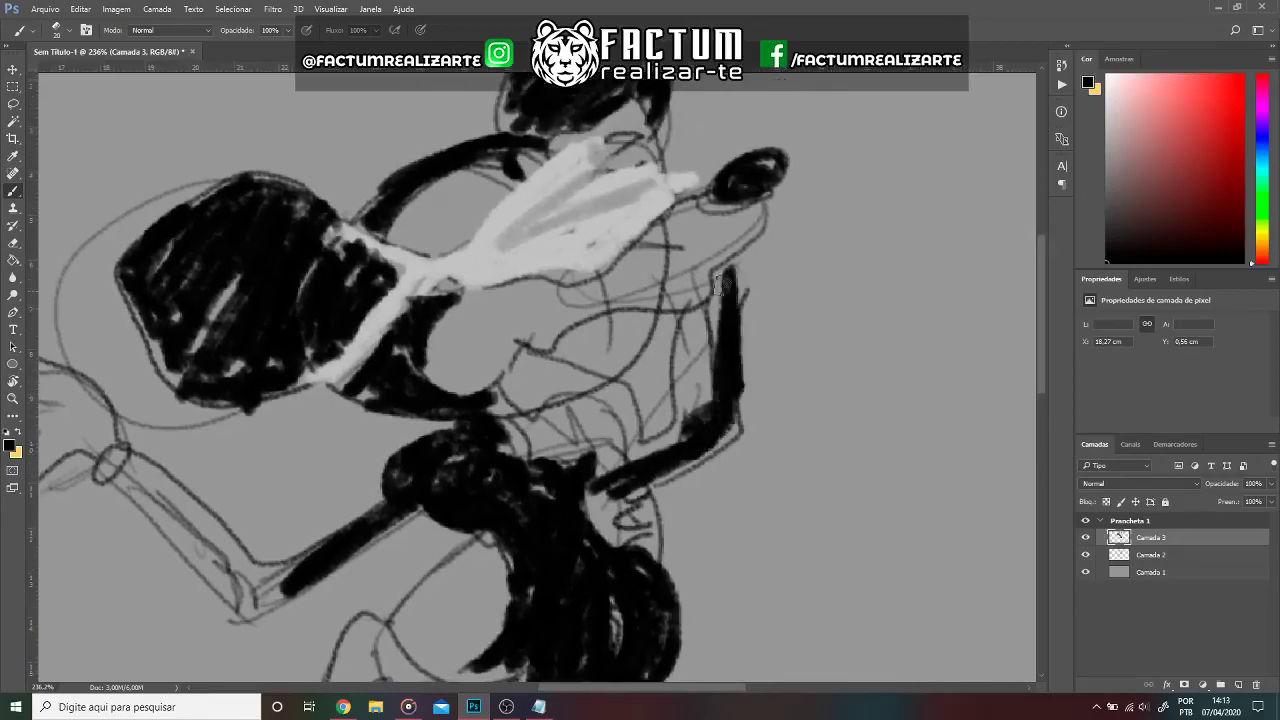
pyautogui.moveTo(305, 503); pyautogui.dragTo(365, 478)
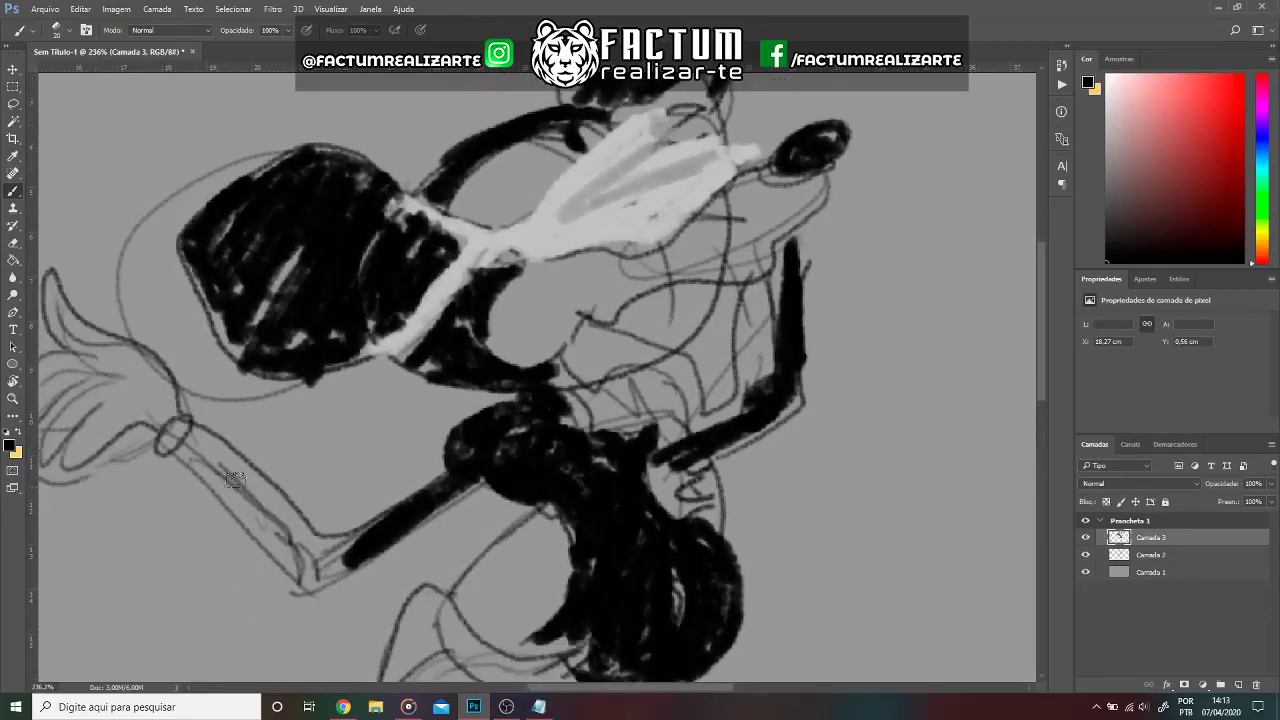
pyautogui.moveTo(200, 448)
pyautogui.mouseDown()
pyautogui.moveTo(295, 545)
pyautogui.moveTo(320, 550)
pyautogui.moveTo(300, 575)
pyautogui.moveTo(370, 562)
pyautogui.moveTo(358, 540)
pyautogui.moveTo(240, 484)
pyautogui.moveTo(298, 546)
pyautogui.mouseUp()
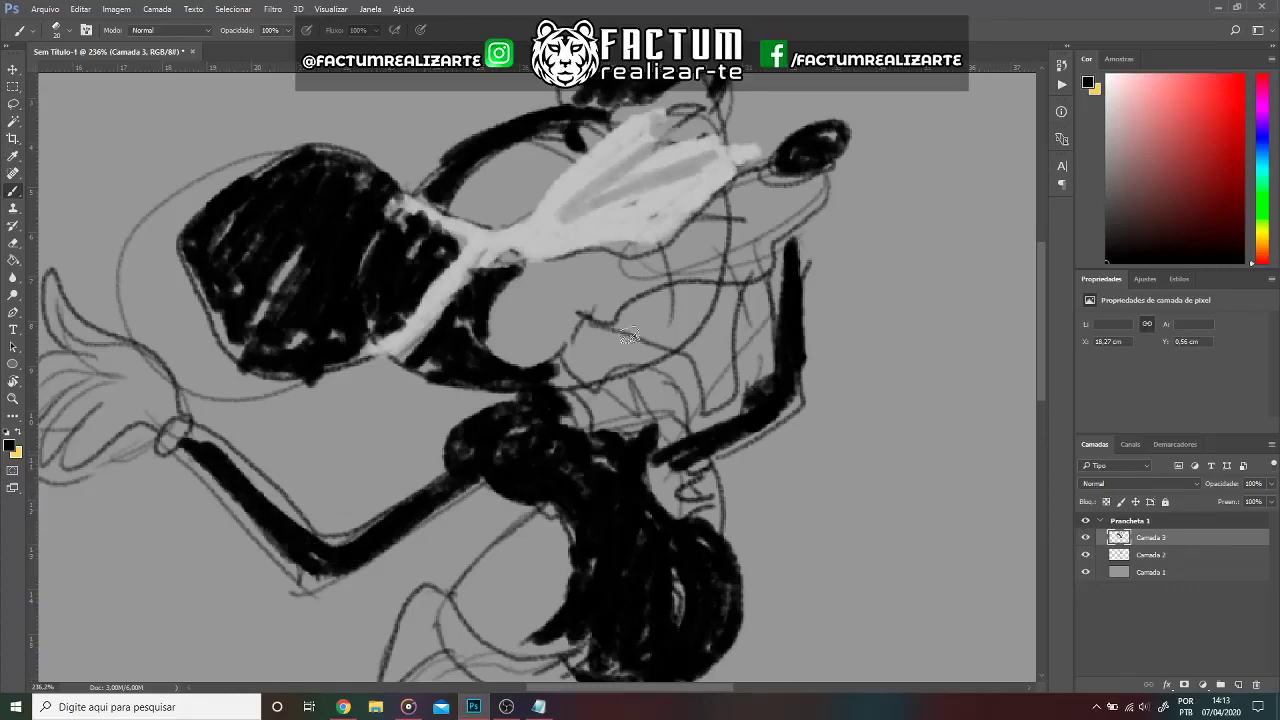
# Paint the left glove light blue and shade its fingers darker blue.
pyautogui.click(1108, 136)
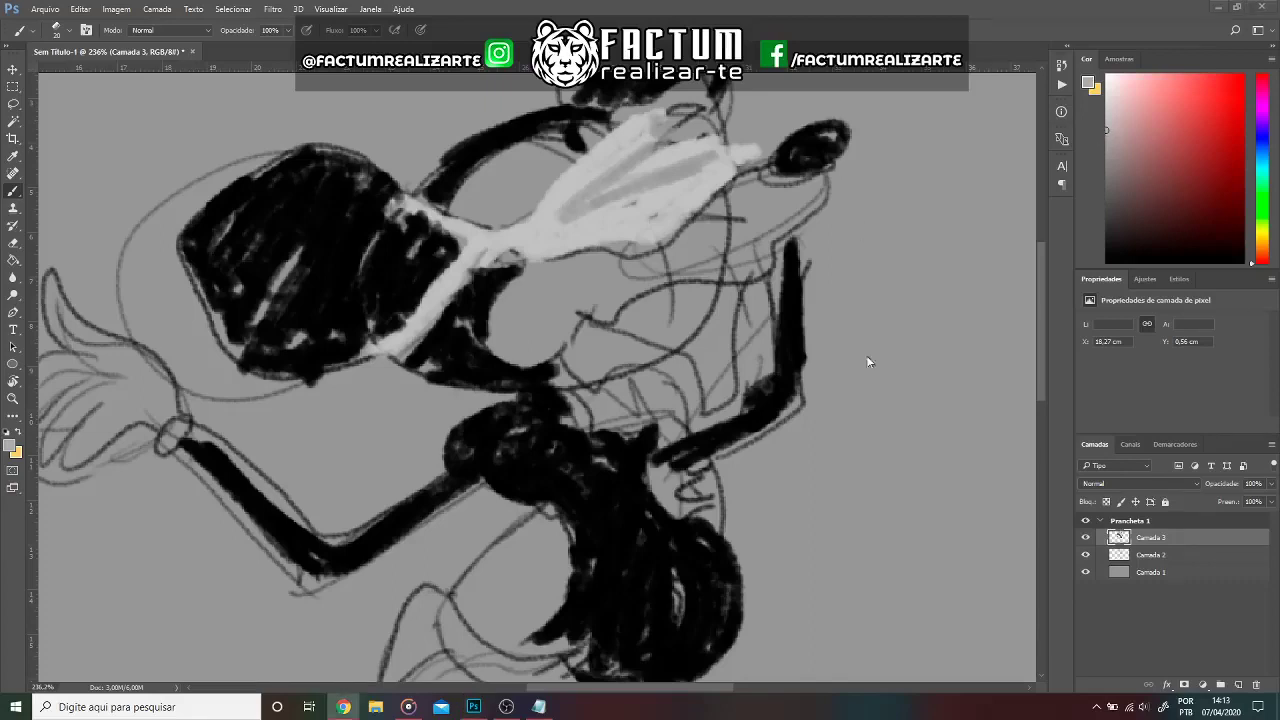
pyautogui.click(1262, 150)
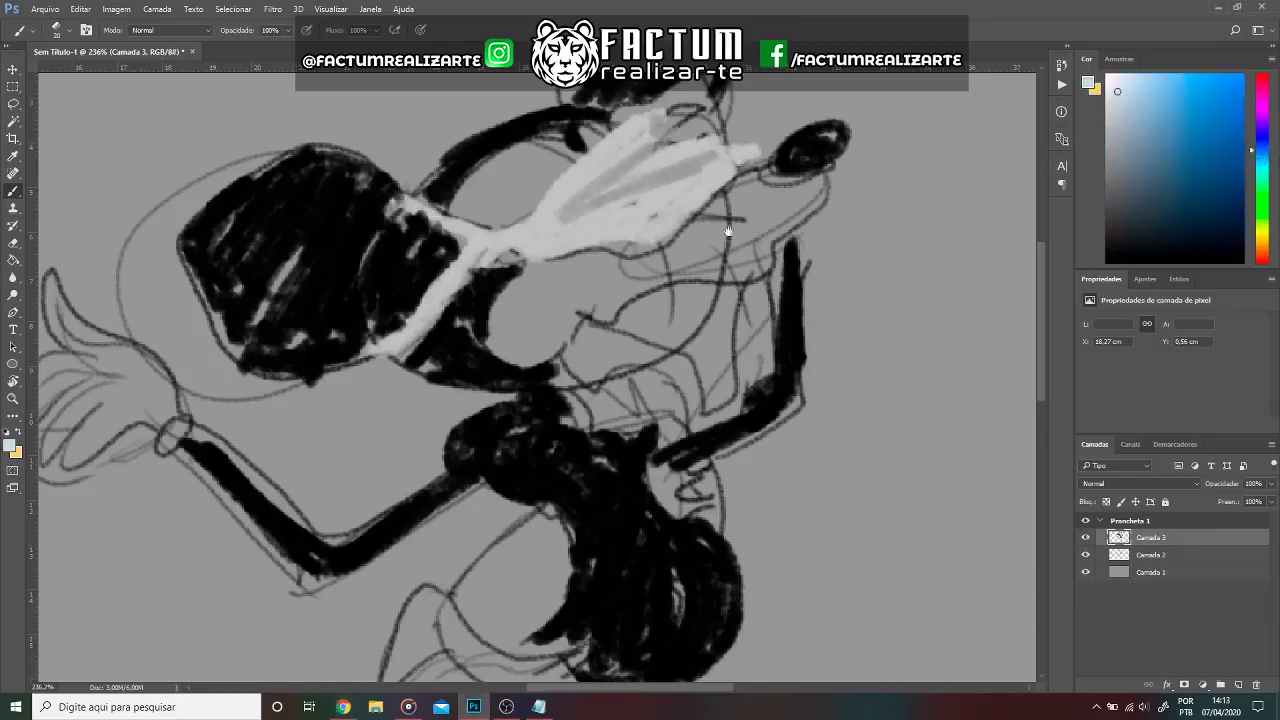
pyautogui.moveTo(728, 231); pyautogui.dragTo(913, 176)
pyautogui.moveTo(372, 358)
pyautogui.mouseDown()
pyautogui.moveTo(352, 390)
pyautogui.moveTo(378, 362)
pyautogui.moveTo(217, 358)
pyautogui.moveTo(273, 360)
pyautogui.moveTo(255, 448)
pyautogui.moveTo(295, 338)
pyautogui.mouseUp()
pyautogui.moveTo(342, 357); pyautogui.dragTo(363, 351)
pyautogui.moveTo(210, 390)
pyautogui.mouseDown()
pyautogui.moveTo(200, 372)
pyautogui.moveTo(185, 385)
pyautogui.mouseUp()
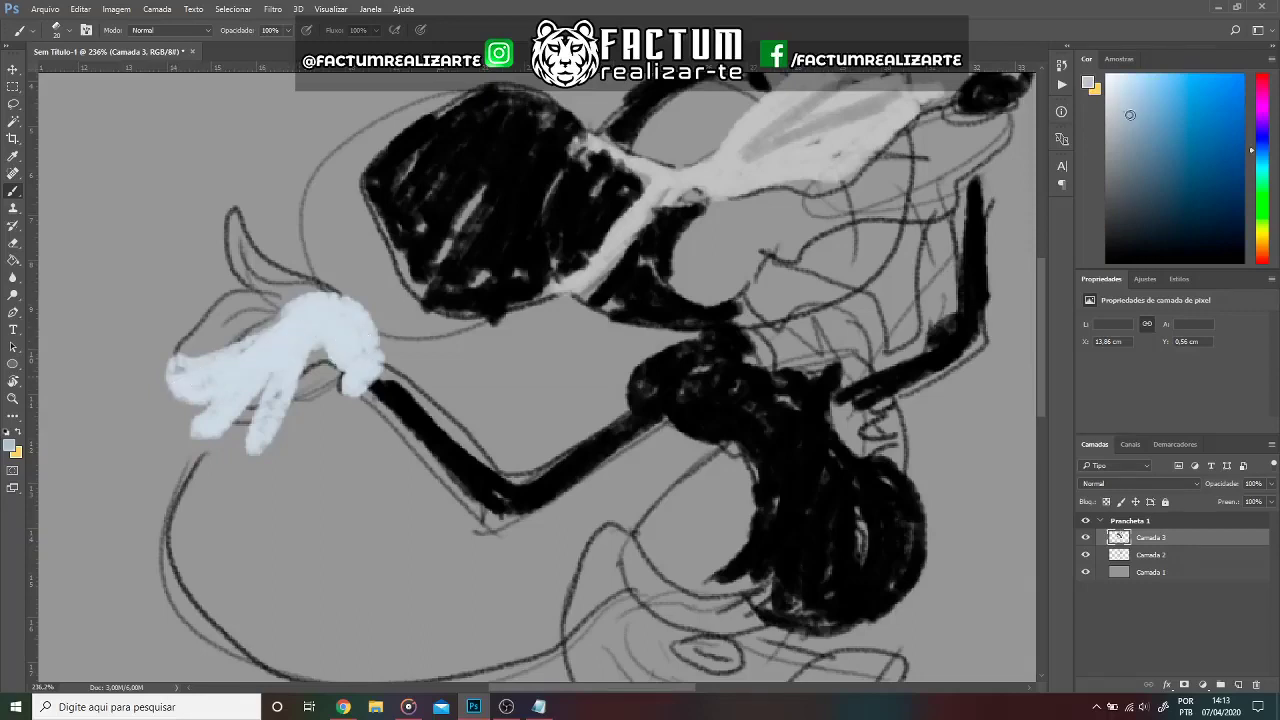
pyautogui.moveTo(290, 340); pyautogui.dragTo(225, 432)
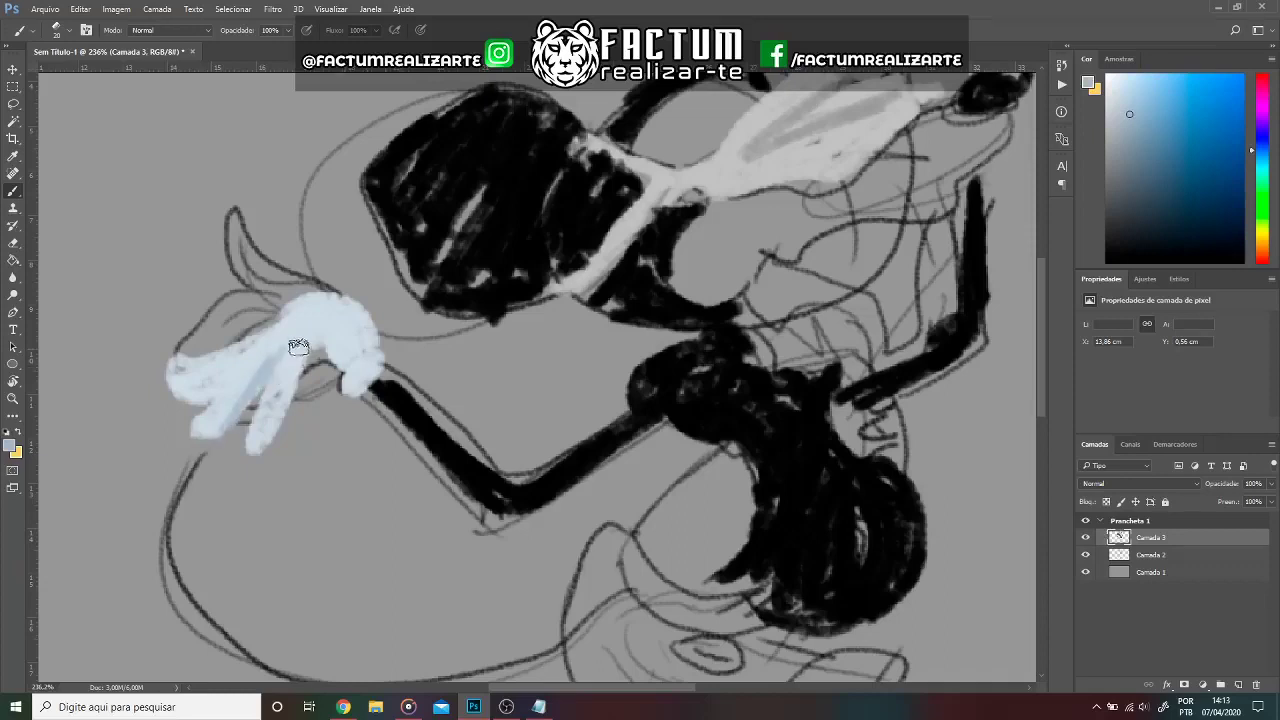
pyautogui.moveTo(308, 340); pyautogui.dragTo(264, 440)
pyautogui.moveTo(235, 362); pyautogui.dragTo(210, 382)
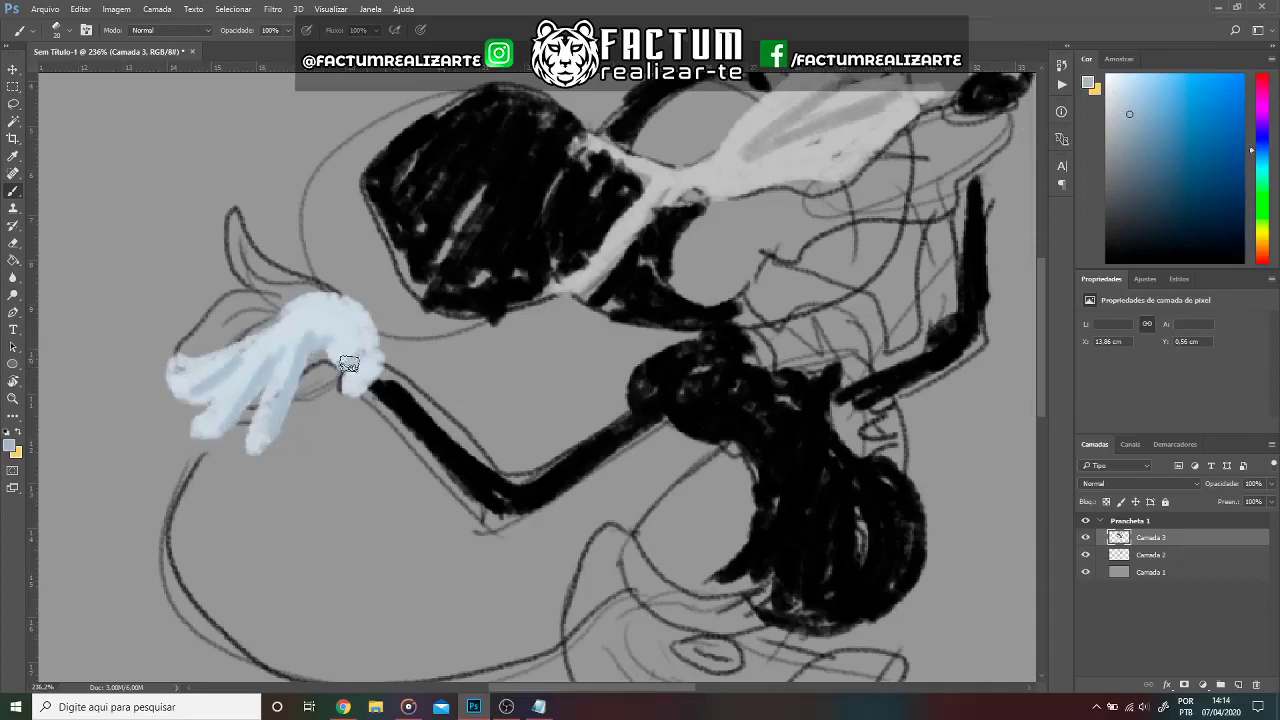
# Paint the raised hand's glove light blue, then set the colour back to black.
pyautogui.moveTo(546, 280); pyautogui.dragTo(331, 437)
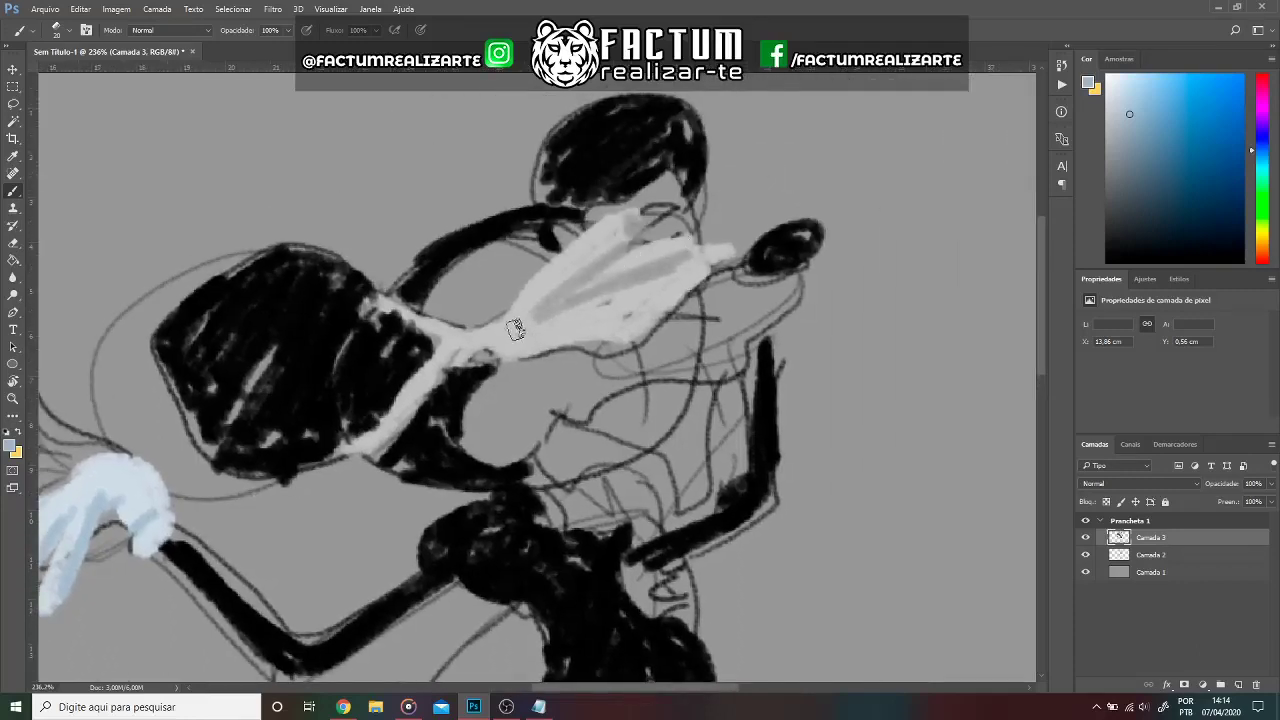
pyautogui.moveTo(486, 345); pyautogui.dragTo(563, 333)
pyautogui.moveTo(679, 215); pyautogui.dragTo(620, 245)
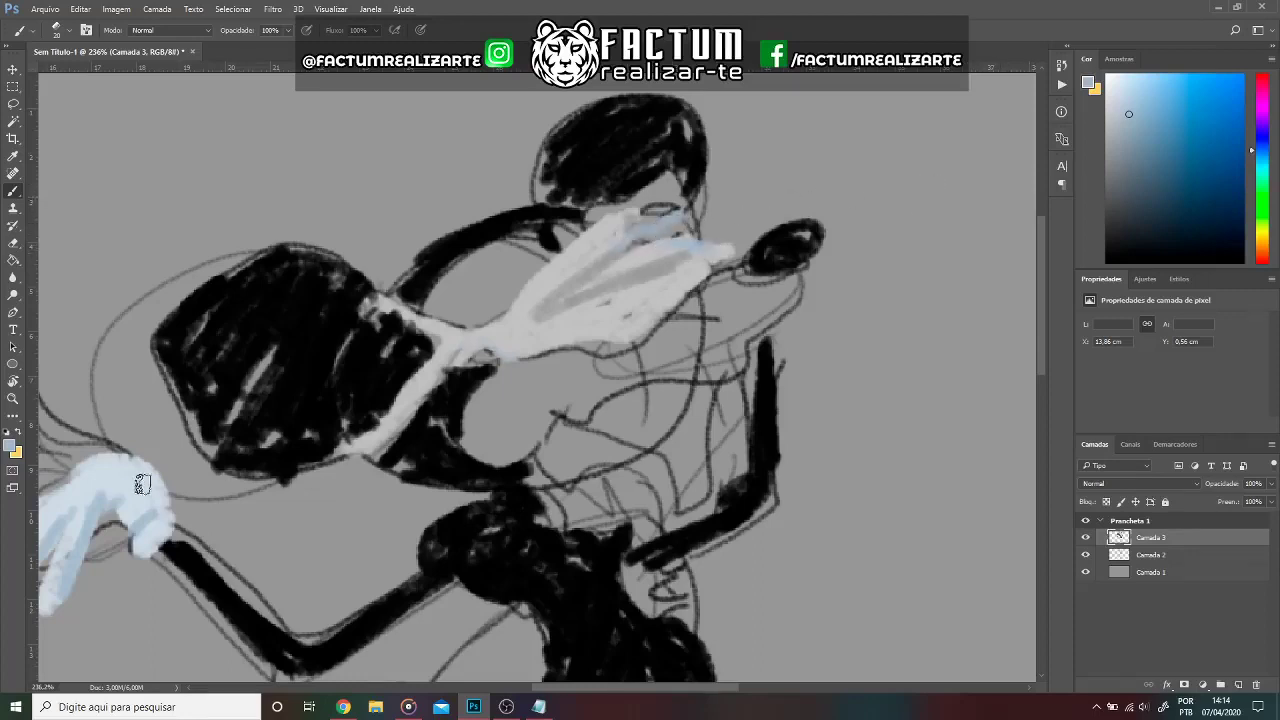
pyautogui.moveTo(645, 212)
pyautogui.mouseDown()
pyautogui.moveTo(612, 238)
pyautogui.moveTo(690, 205)
pyautogui.moveTo(727, 247)
pyautogui.mouseUp()
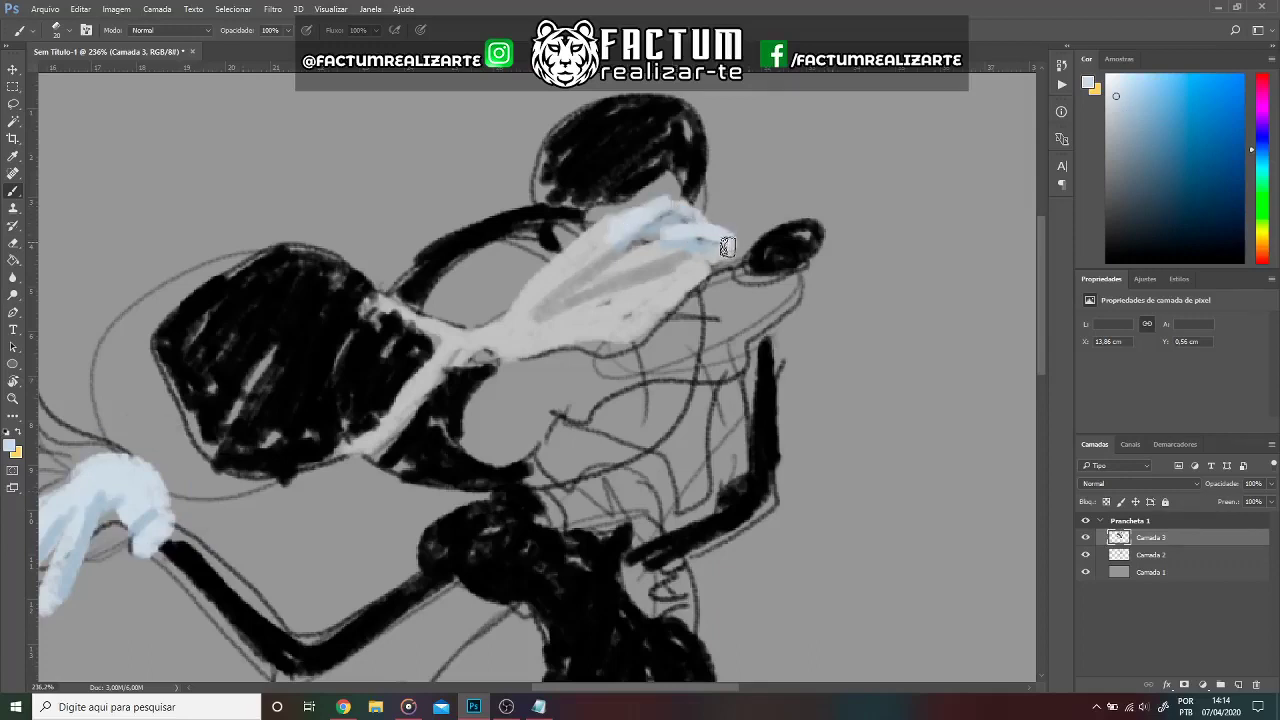
pyautogui.keyDown('alt'); pyautogui.click(672, 182); pyautogui.keyUp('alt')
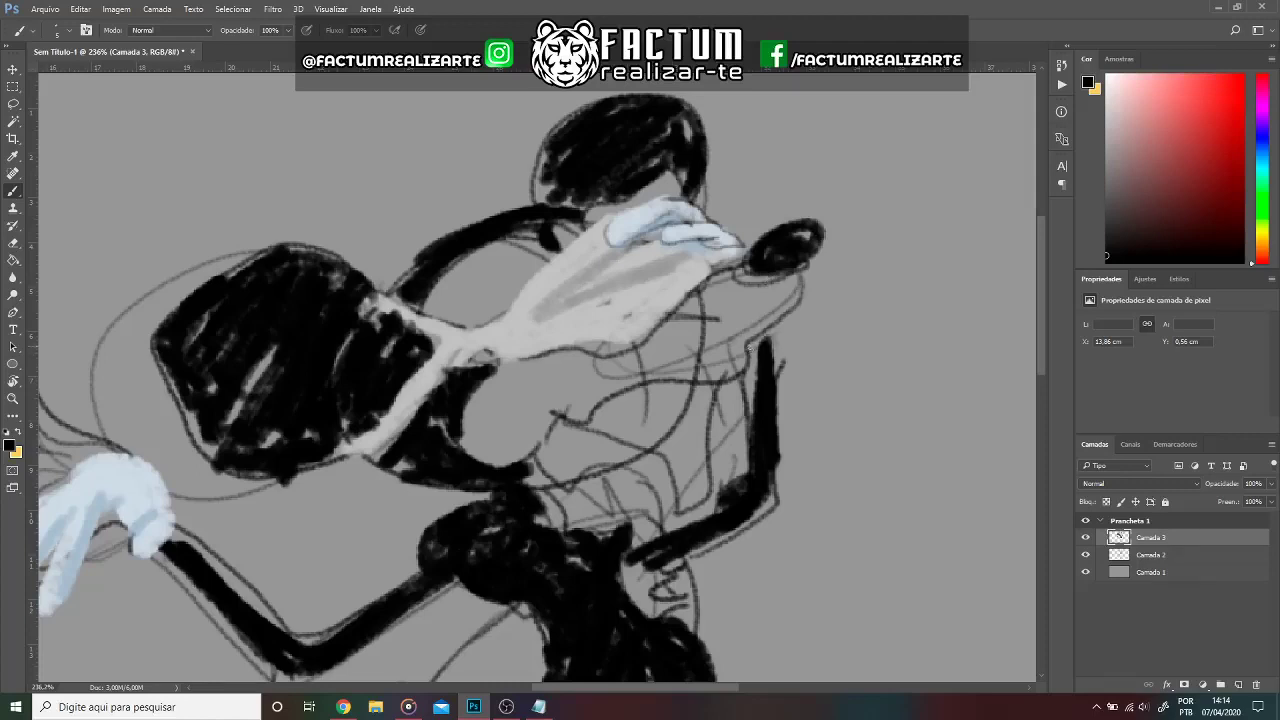
# Paint the shorts red with a larger brush and shade them darker red.
pyautogui.moveTo(720, 401)
pyautogui.mouseDown()
pyautogui.moveTo(718, 305)
pyautogui.moveTo(740, 275)
pyautogui.mouseUp()
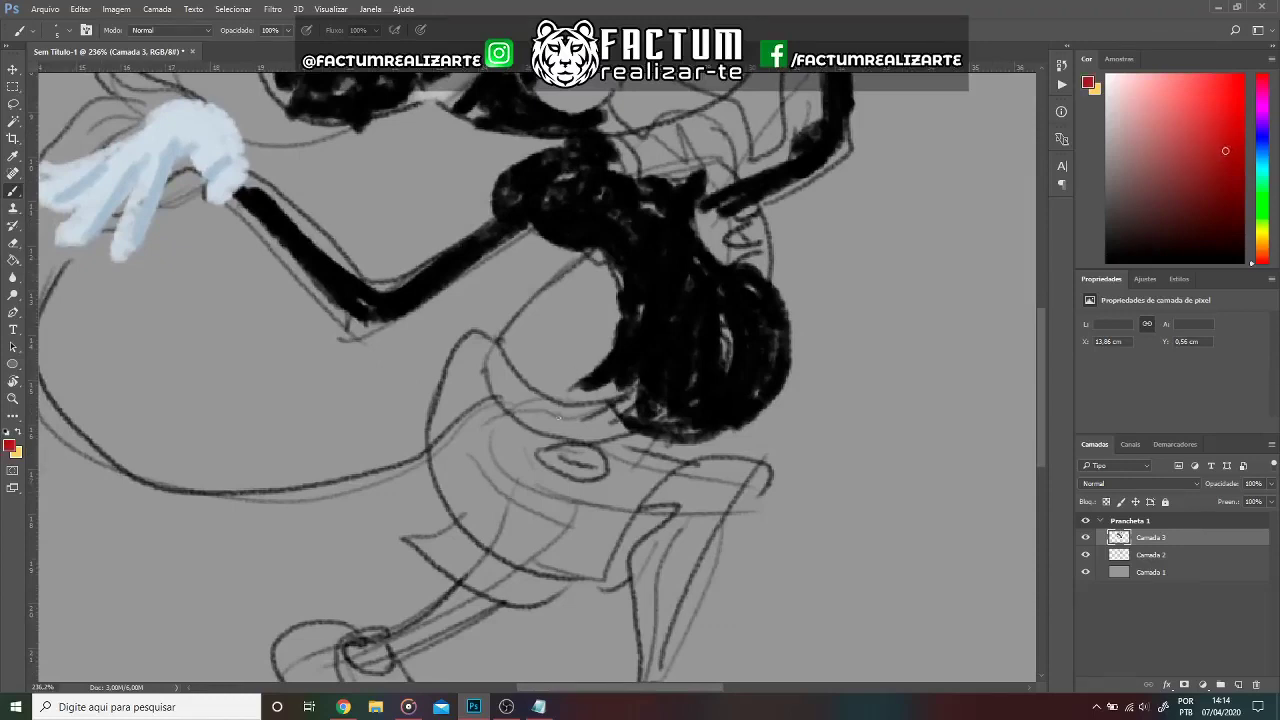
pyautogui.press(']')
pyautogui.press(']')
pyautogui.press(']')
pyautogui.moveTo(600, 412)
pyautogui.mouseDown()
pyautogui.moveTo(557, 420)
pyautogui.moveTo(690, 468)
pyautogui.moveTo(620, 530)
pyautogui.moveTo(594, 523)
pyautogui.moveTo(491, 400)
pyautogui.moveTo(591, 520)
pyautogui.moveTo(440, 565)
pyautogui.moveTo(509, 537)
pyautogui.moveTo(472, 515)
pyautogui.moveTo(430, 545)
pyautogui.mouseUp()
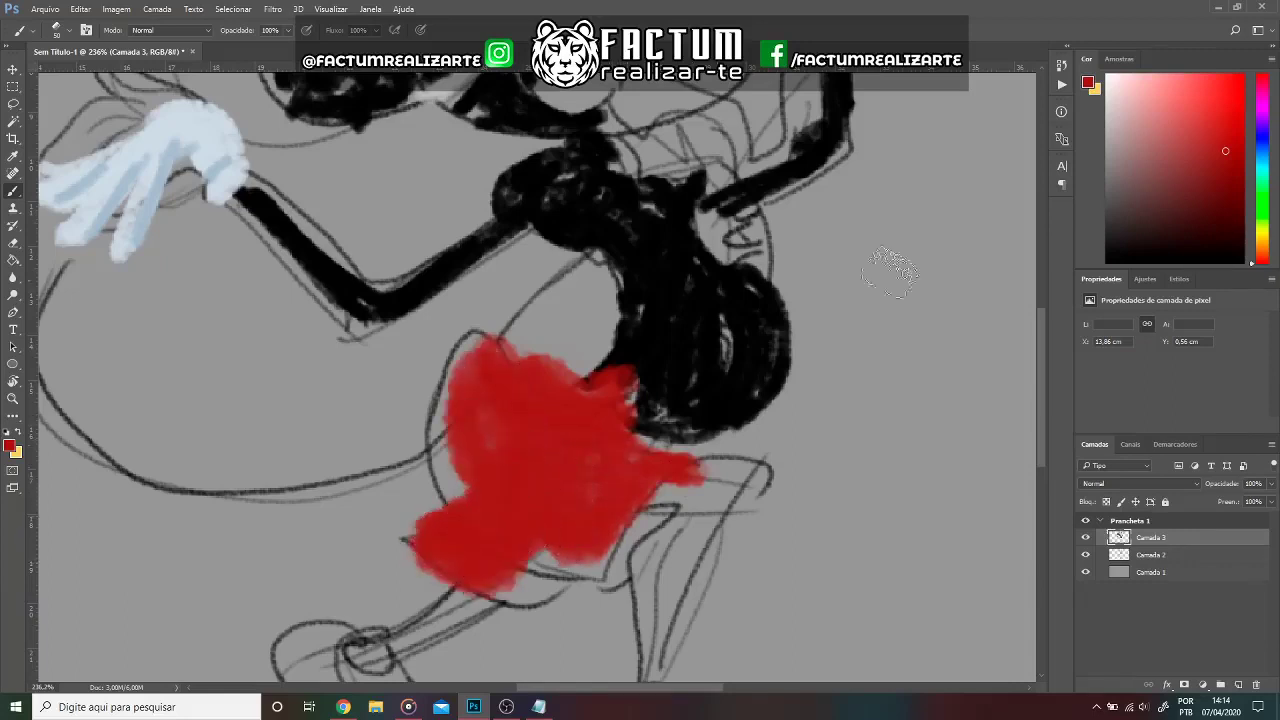
pyautogui.keyDown('alt'); pyautogui.click(900, 268); pyautogui.keyUp('alt')
pyautogui.press('[')
pyautogui.press('[')
pyautogui.press('[')
pyautogui.moveTo(460, 482); pyautogui.dragTo(592, 555)
pyautogui.keyDown('alt'); pyautogui.click(478, 477); pyautogui.keyUp('alt')
pyautogui.moveTo(478, 477); pyautogui.dragTo(500, 505)
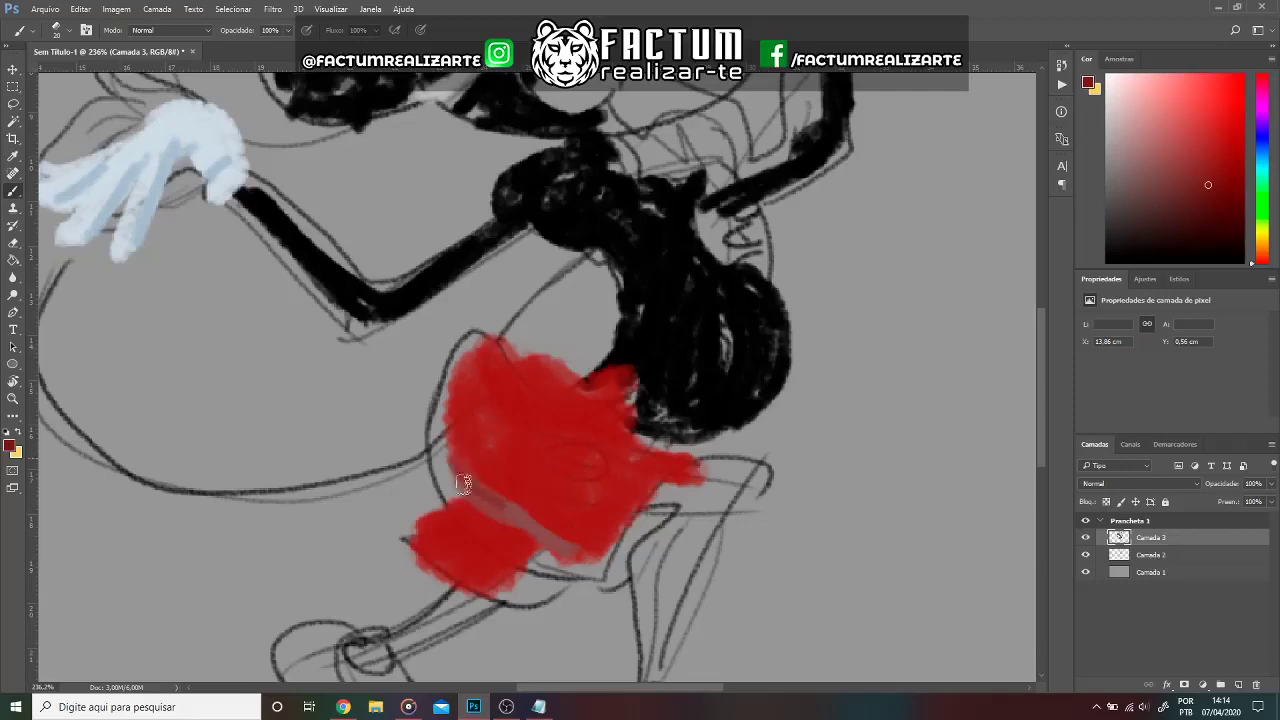
pyautogui.moveTo(440, 440)
pyautogui.mouseDown()
pyautogui.moveTo(530, 530)
pyautogui.moveTo(580, 558)
pyautogui.moveTo(612, 548)
pyautogui.moveTo(650, 505)
pyautogui.mouseUp()
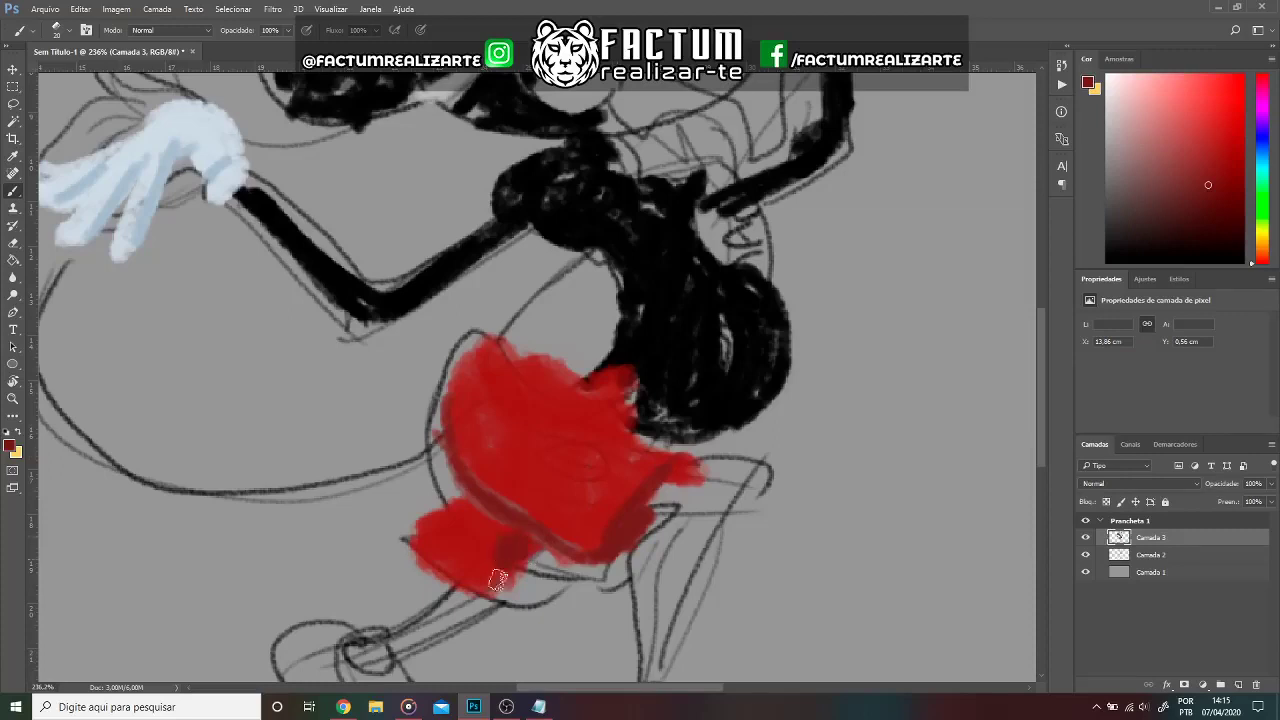
pyautogui.moveTo(505, 538)
pyautogui.mouseDown()
pyautogui.moveTo(507, 521)
pyautogui.moveTo(469, 504)
pyautogui.moveTo(599, 363)
pyautogui.moveTo(584, 341)
pyautogui.moveTo(572, 356)
pyautogui.moveTo(625, 430)
pyautogui.mouseUp()
# Fill the open mouth and throat with deep red, then shift the hue to orange.
pyautogui.press('z')
pyautogui.press('b')
pyautogui.moveTo(615, 385)
pyautogui.mouseDown()
pyautogui.moveTo(640, 435)
pyautogui.moveTo(608, 410)
pyautogui.moveTo(611, 336)
pyautogui.moveTo(545, 362)
pyautogui.moveTo(612, 362)
pyautogui.mouseUp()
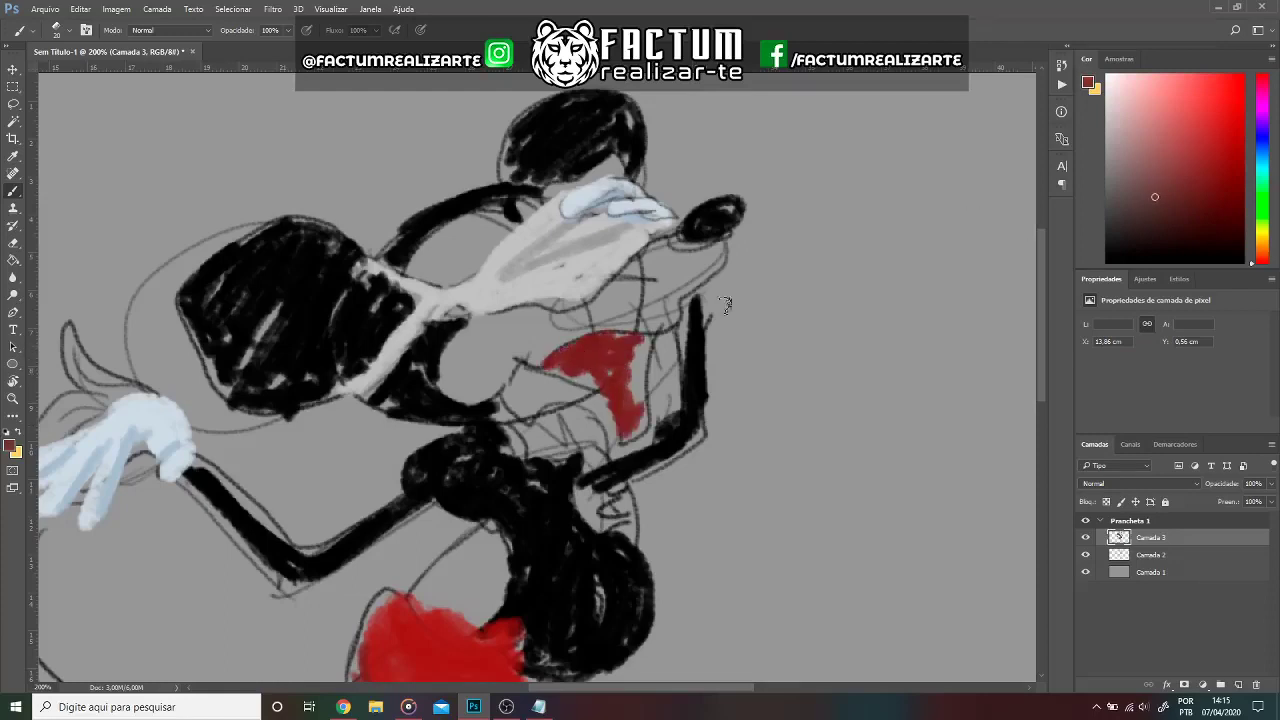
pyautogui.moveTo(607, 340)
pyautogui.mouseDown()
pyautogui.moveTo(565, 350)
pyautogui.moveTo(640, 332)
pyautogui.moveTo(712, 272)
pyautogui.mouseUp()
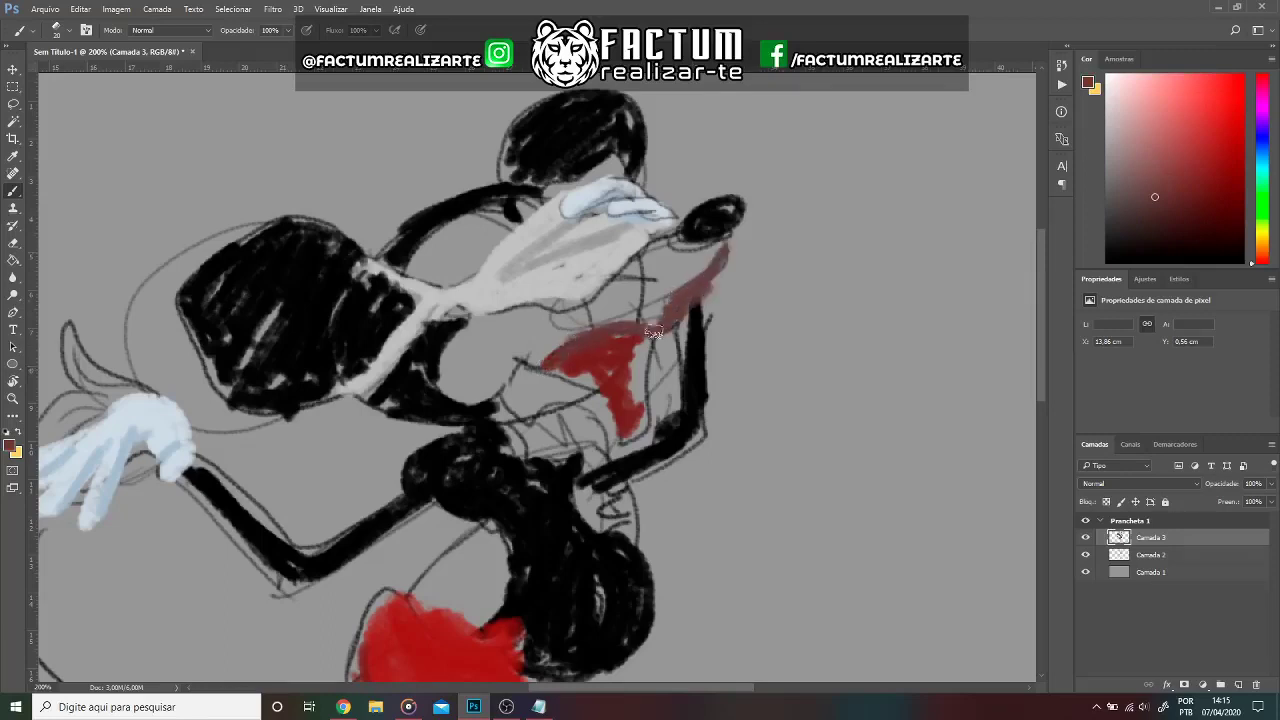
pyautogui.moveTo(1155, 197); pyautogui.dragTo(1193, 212)
pyautogui.moveTo(617, 332)
pyautogui.mouseDown()
pyautogui.moveTo(570, 352)
pyautogui.moveTo(604, 380)
pyautogui.moveTo(591, 382)
pyautogui.mouseUp()
pyautogui.moveTo(1262, 240); pyautogui.dragTo(1265, 248)
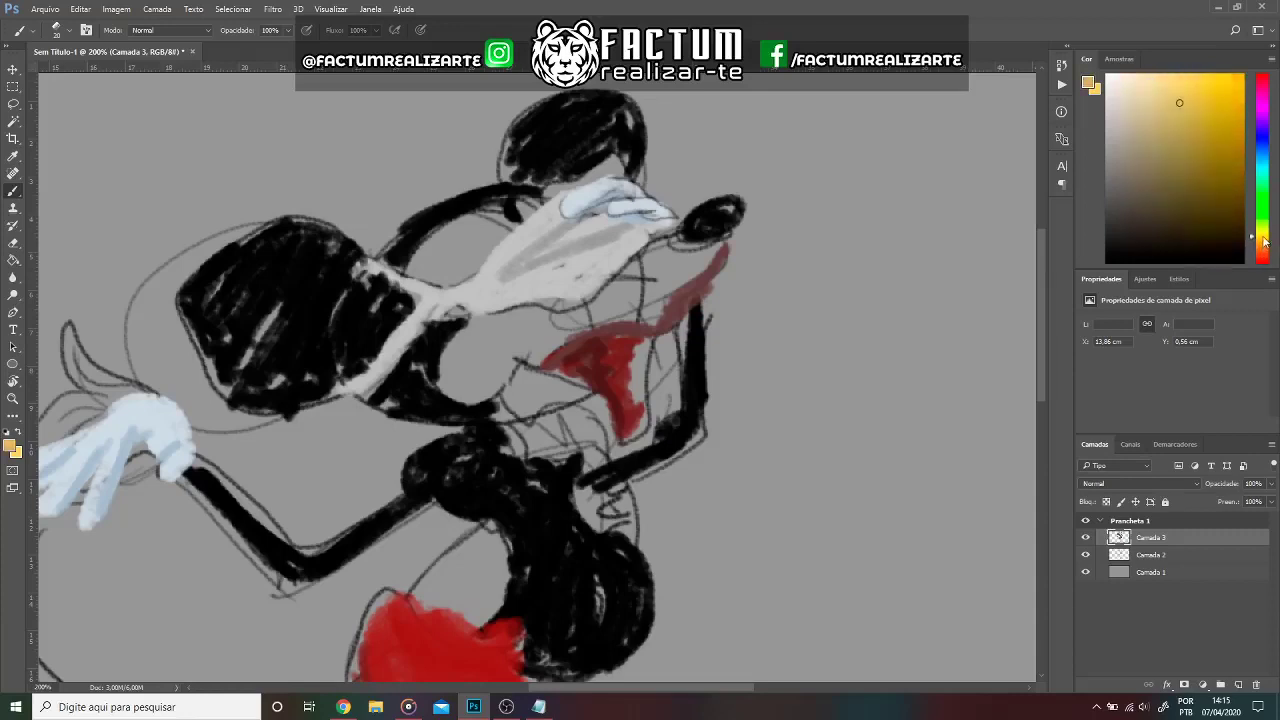
# Choose a tan skin tone and paint the mouse's cheeks, muzzle and area around the mouth down to the chin.
pyautogui.moveTo(1263, 253)
pyautogui.mouseDown()
pyautogui.moveTo(1269, 104)
pyautogui.moveTo(1254, 245)
pyautogui.mouseUp()
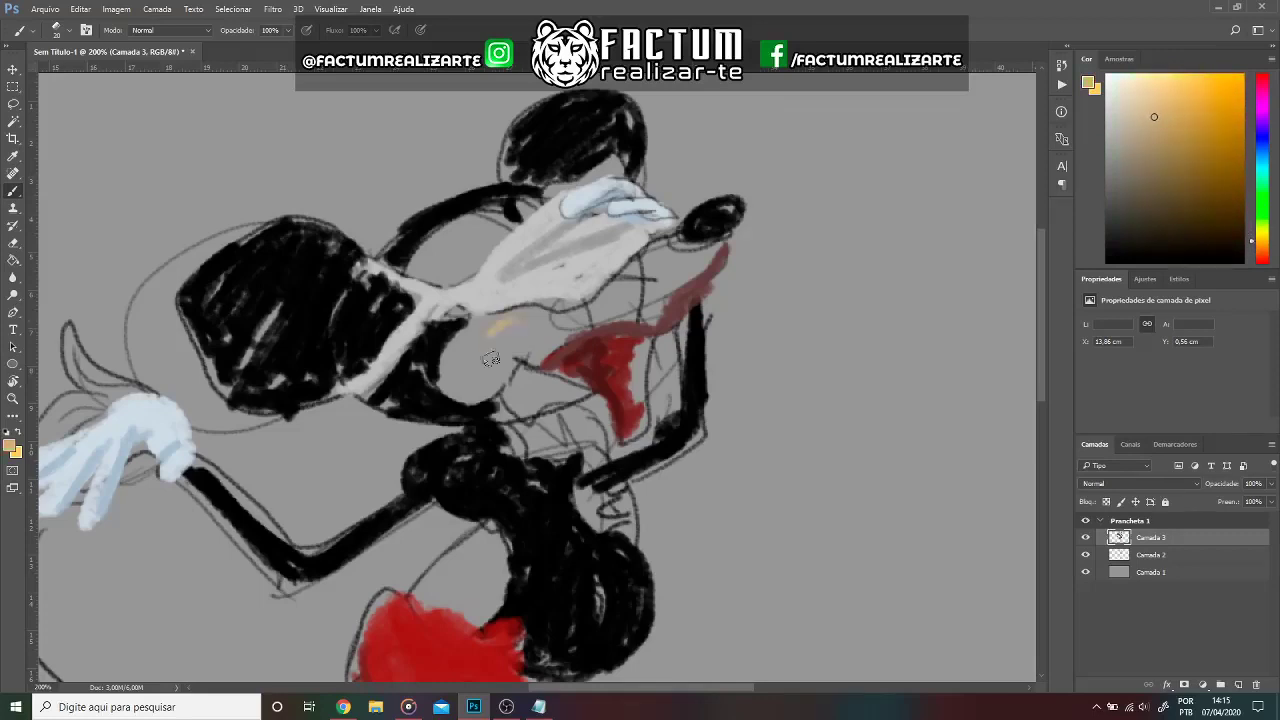
pyautogui.moveTo(505, 335)
pyautogui.mouseDown()
pyautogui.moveTo(487, 386)
pyautogui.moveTo(473, 376)
pyautogui.moveTo(540, 390)
pyautogui.moveTo(560, 380)
pyautogui.moveTo(550, 384)
pyautogui.moveTo(572, 386)
pyautogui.moveTo(638, 443)
pyautogui.mouseUp()
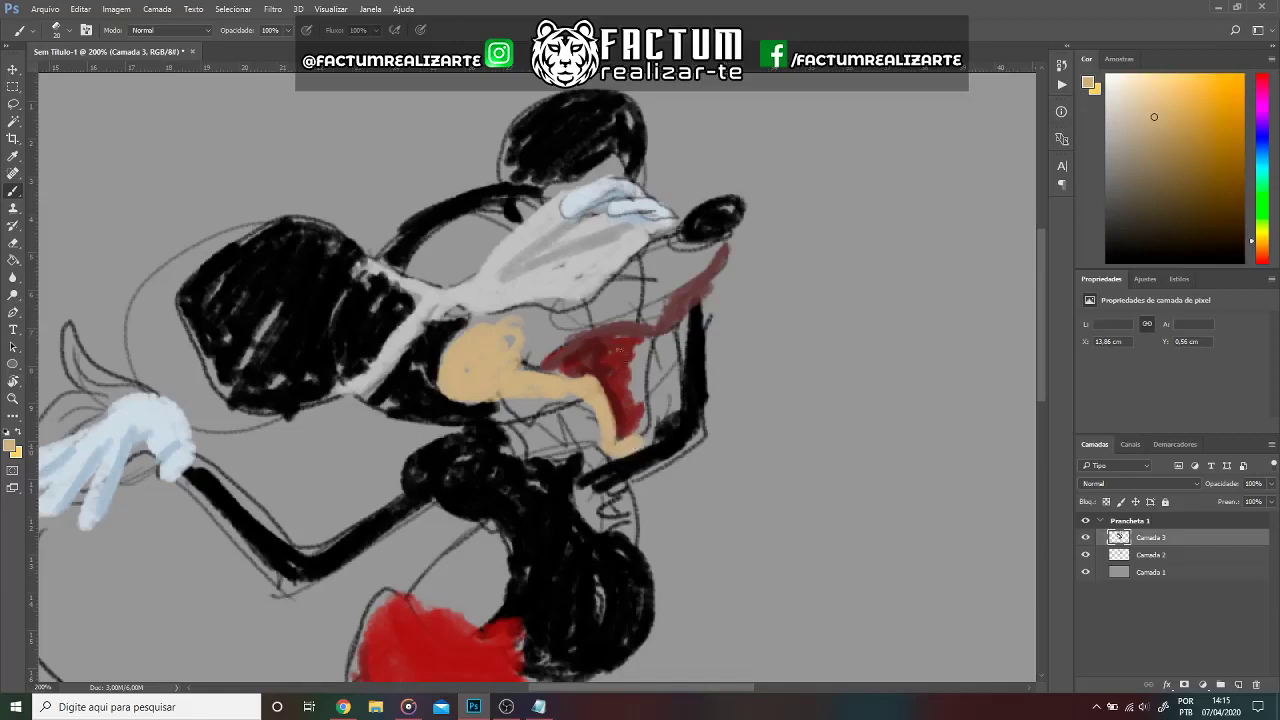
pyautogui.moveTo(634, 313)
pyautogui.mouseDown()
pyautogui.moveTo(652, 312)
pyautogui.moveTo(632, 282)
pyautogui.moveTo(680, 245)
pyautogui.moveTo(658, 258)
pyautogui.moveTo(684, 252)
pyautogui.moveTo(700, 278)
pyautogui.moveTo(716, 249)
pyautogui.moveTo(700, 285)
pyautogui.moveTo(728, 244)
pyautogui.mouseUp()
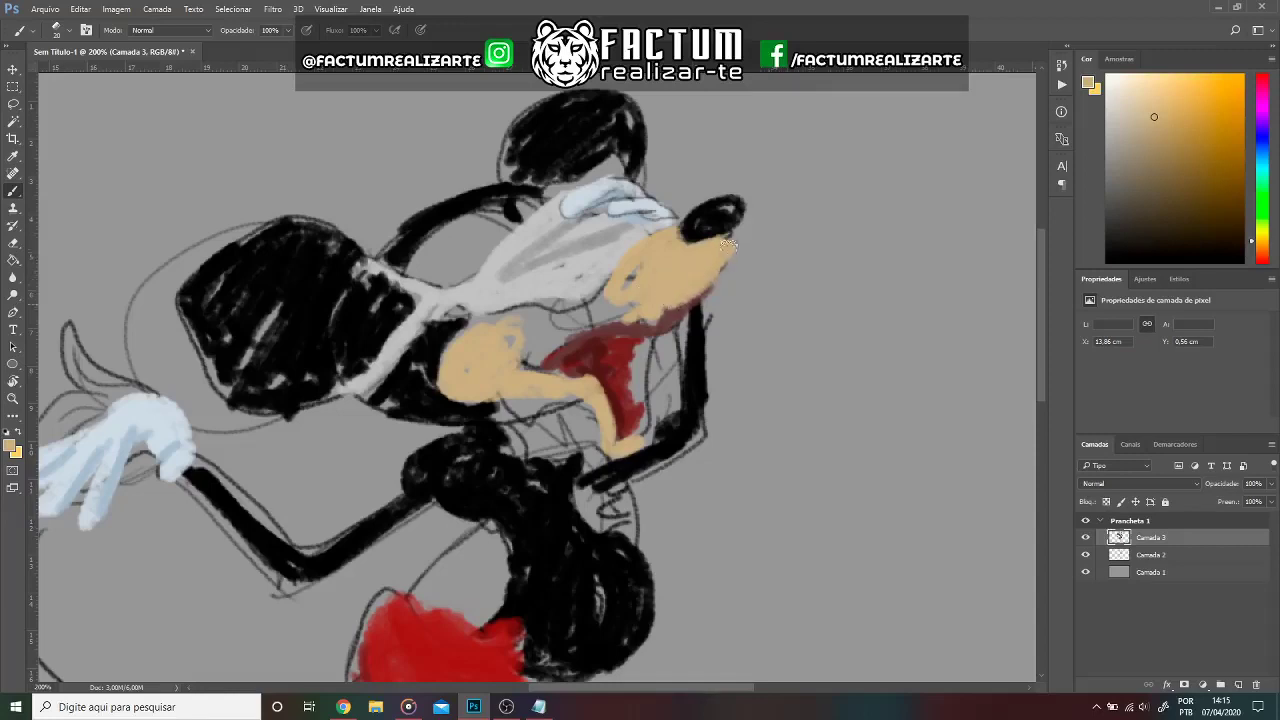
pyautogui.moveTo(651, 316)
pyautogui.mouseDown()
pyautogui.moveTo(704, 286)
pyautogui.moveTo(728, 242)
pyautogui.mouseUp()
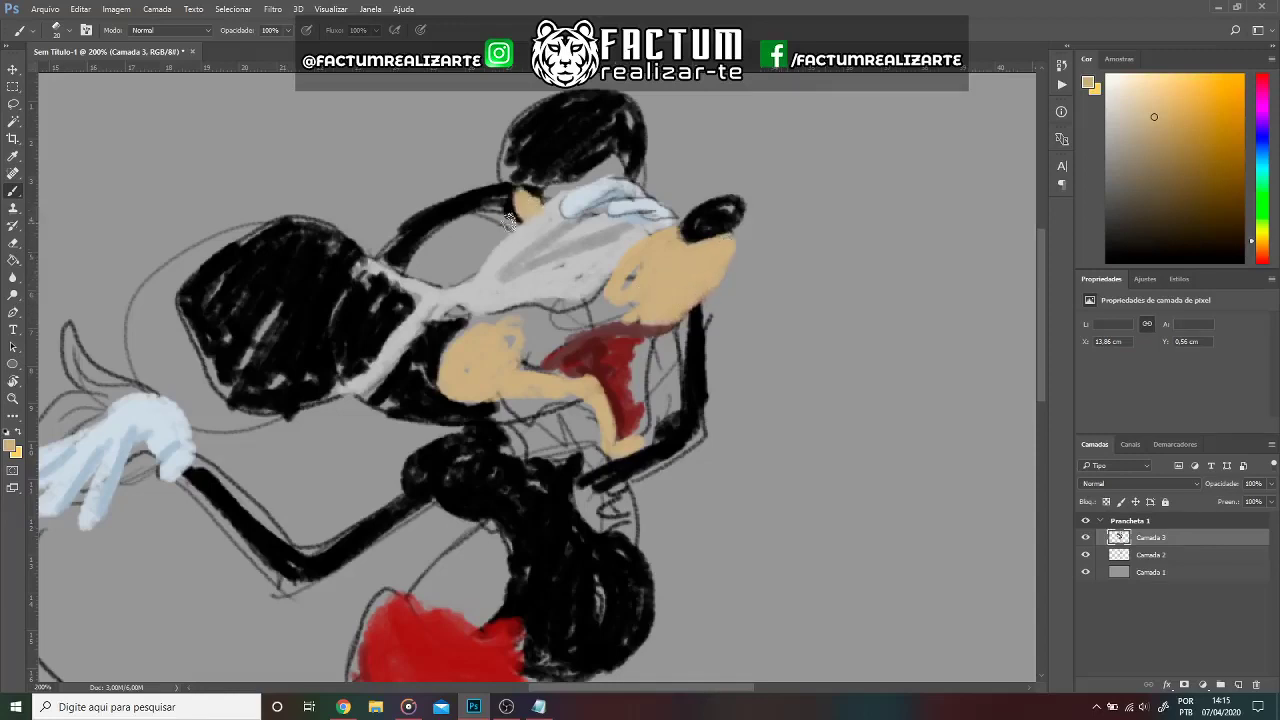
pyautogui.moveTo(508, 220)
pyautogui.mouseDown()
pyautogui.moveTo(470, 212)
pyautogui.moveTo(436, 226)
pyautogui.moveTo(420, 260)
pyautogui.moveTo(481, 244)
pyautogui.mouseUp()
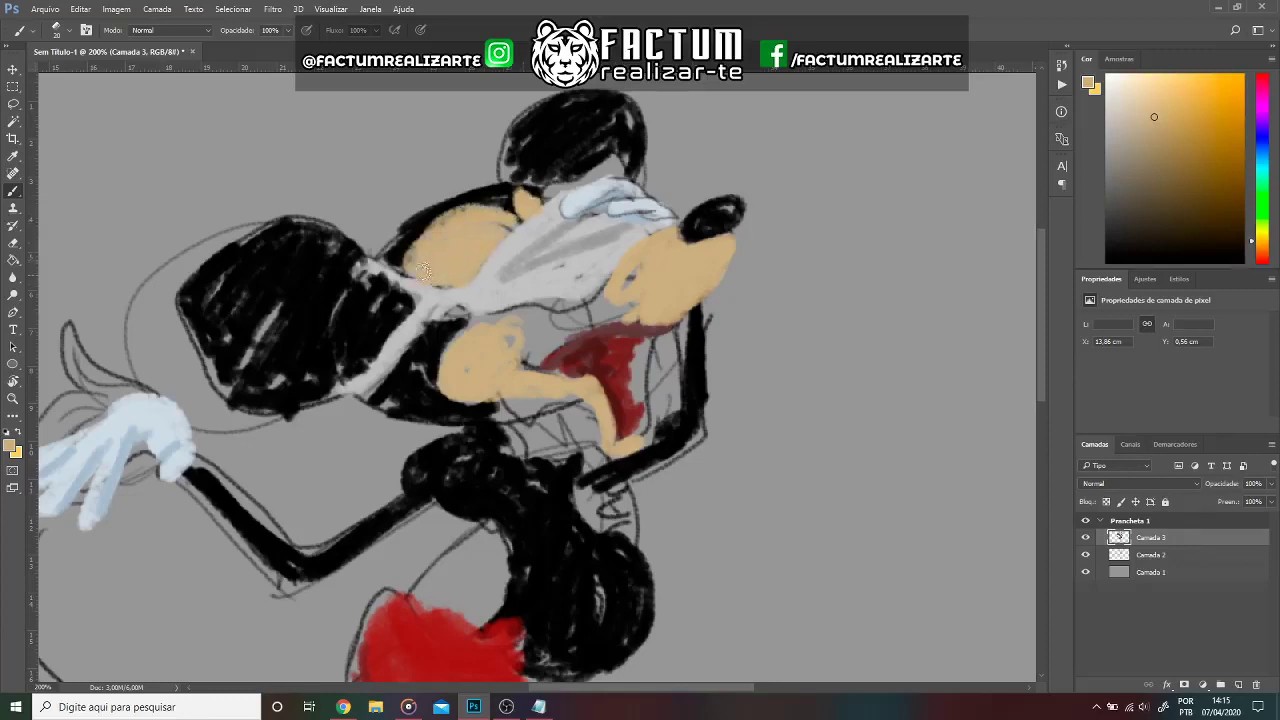
pyautogui.moveTo(489, 319)
pyautogui.mouseDown()
pyautogui.moveTo(595, 305)
pyautogui.moveTo(630, 282)
pyautogui.moveTo(547, 335)
pyautogui.moveTo(665, 303)
pyautogui.mouseUp()
pyautogui.moveTo(647, 357); pyautogui.dragTo(633, 424)
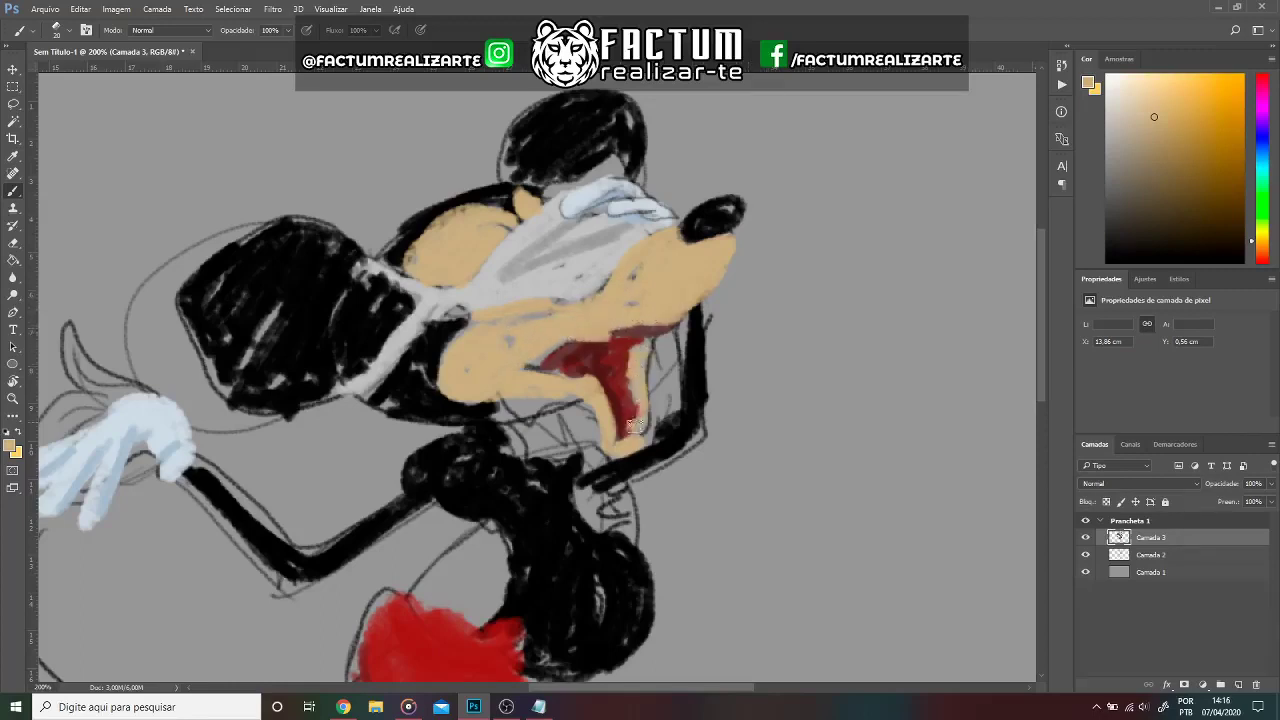
# Paint the neck, lower body and ears black, and touch up the cheek beside the mouth.
pyautogui.keyDown('alt'); pyautogui.click(492, 433); pyautogui.keyUp('alt')
pyautogui.moveTo(492, 425)
pyautogui.mouseDown()
pyautogui.moveTo(590, 466)
pyautogui.moveTo(540, 462)
pyautogui.moveTo(537, 493)
pyautogui.mouseUp()
pyautogui.moveTo(592, 562); pyautogui.dragTo(600, 600)
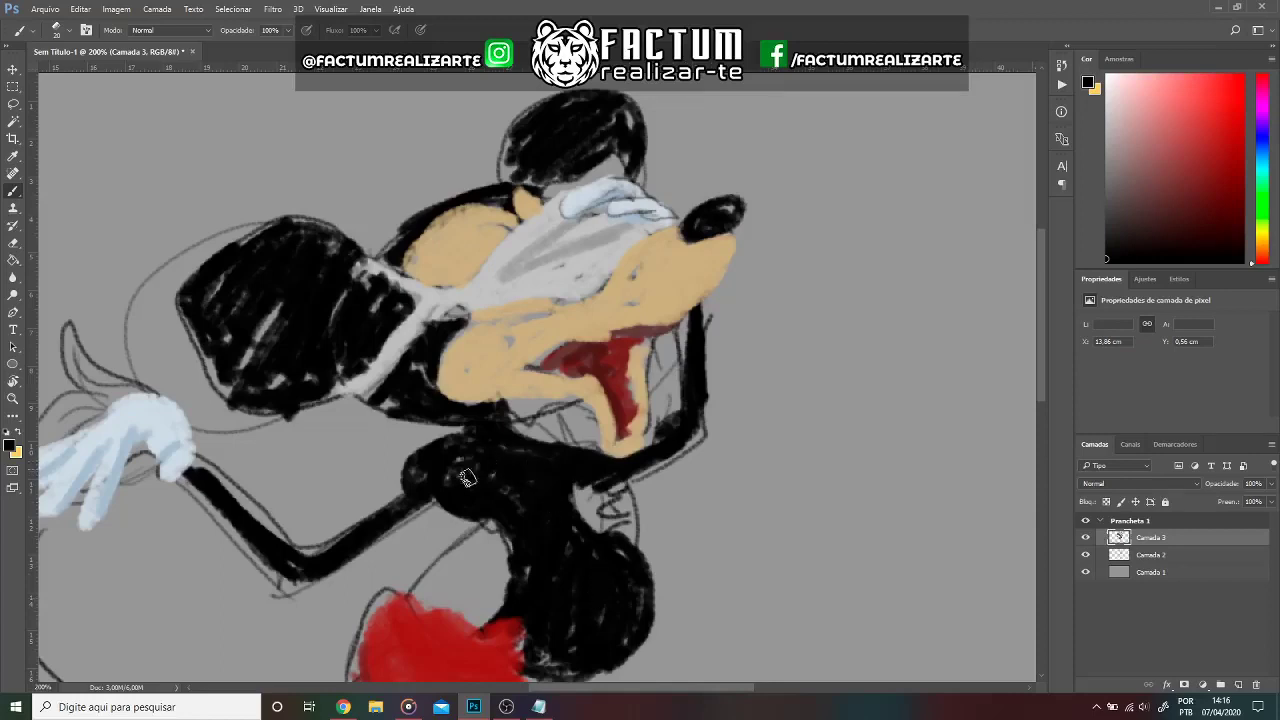
pyautogui.moveTo(291, 328); pyautogui.dragTo(250, 338)
pyautogui.moveTo(430, 398)
pyautogui.mouseDown()
pyautogui.moveTo(499, 372)
pyautogui.moveTo(499, 318)
pyautogui.moveTo(444, 428)
pyautogui.mouseUp()
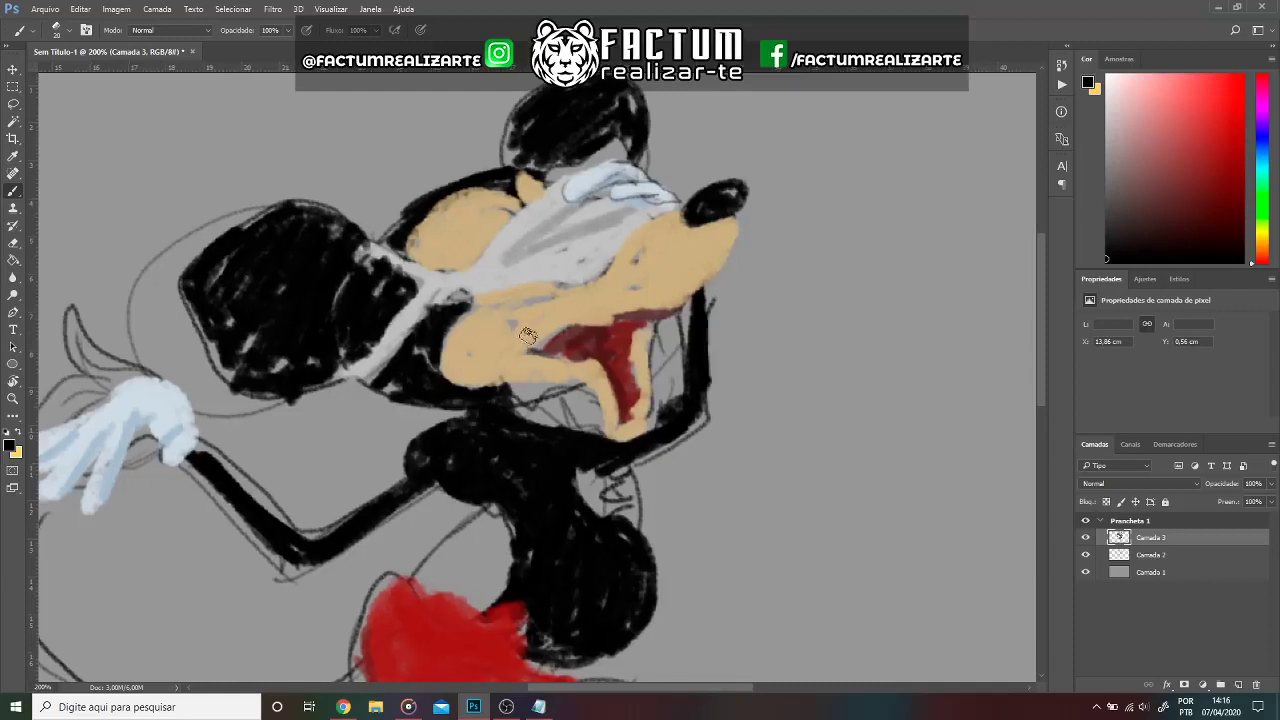
pyautogui.moveTo(527, 318)
pyautogui.mouseDown()
pyautogui.moveTo(512, 357)
pyautogui.moveTo(525, 345)
pyautogui.mouseUp()
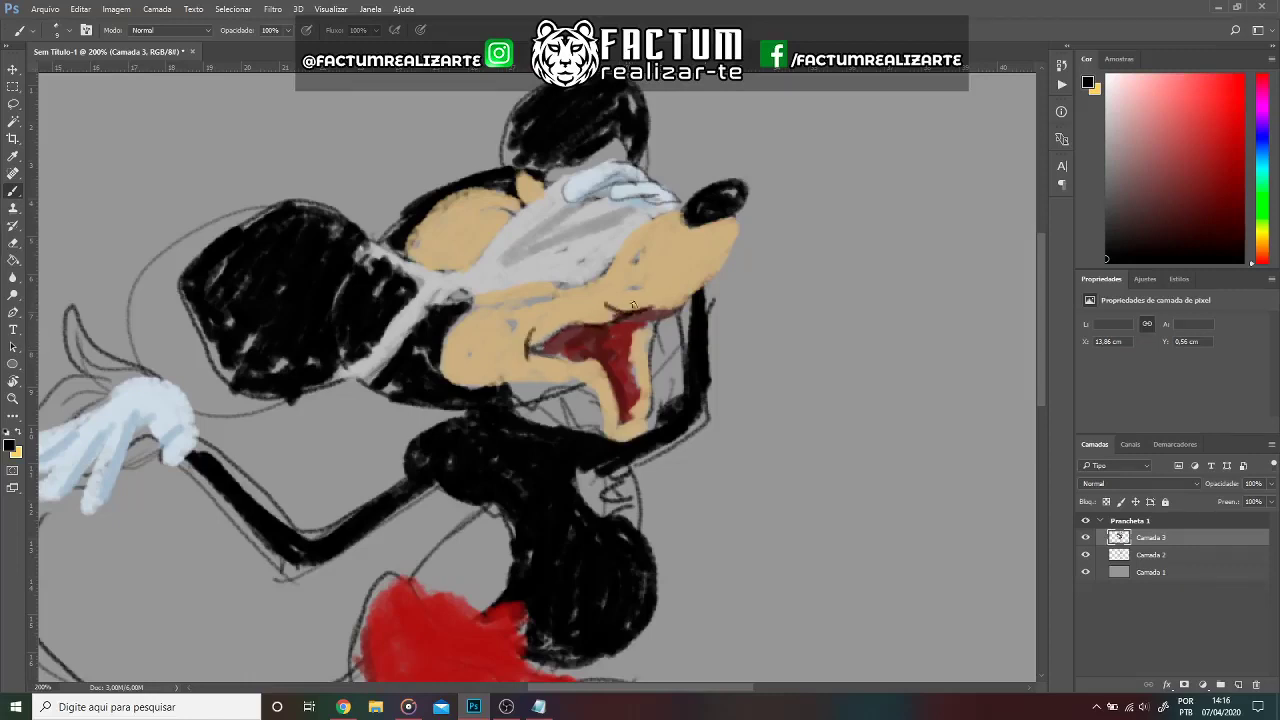
# Paint a black curling tail extending from the shorts.
pyautogui.scroll(-1, 640, 322)
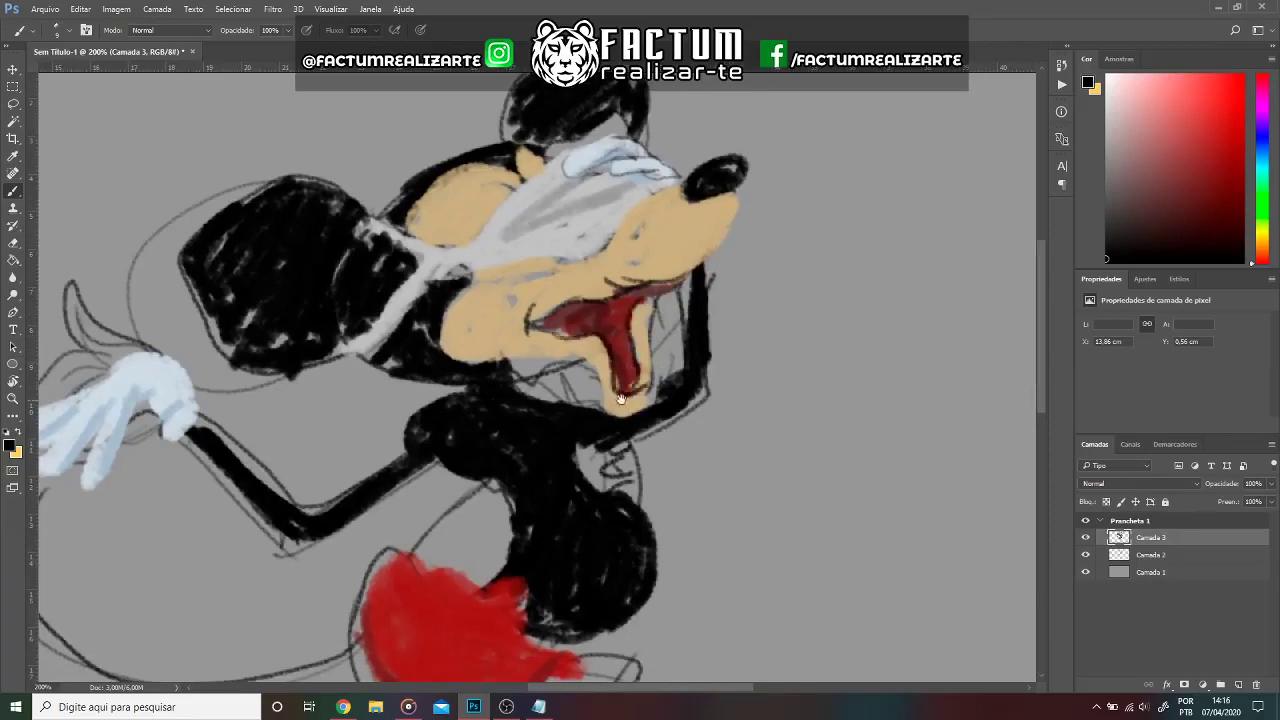
pyautogui.scroll(-1, 621, 399)
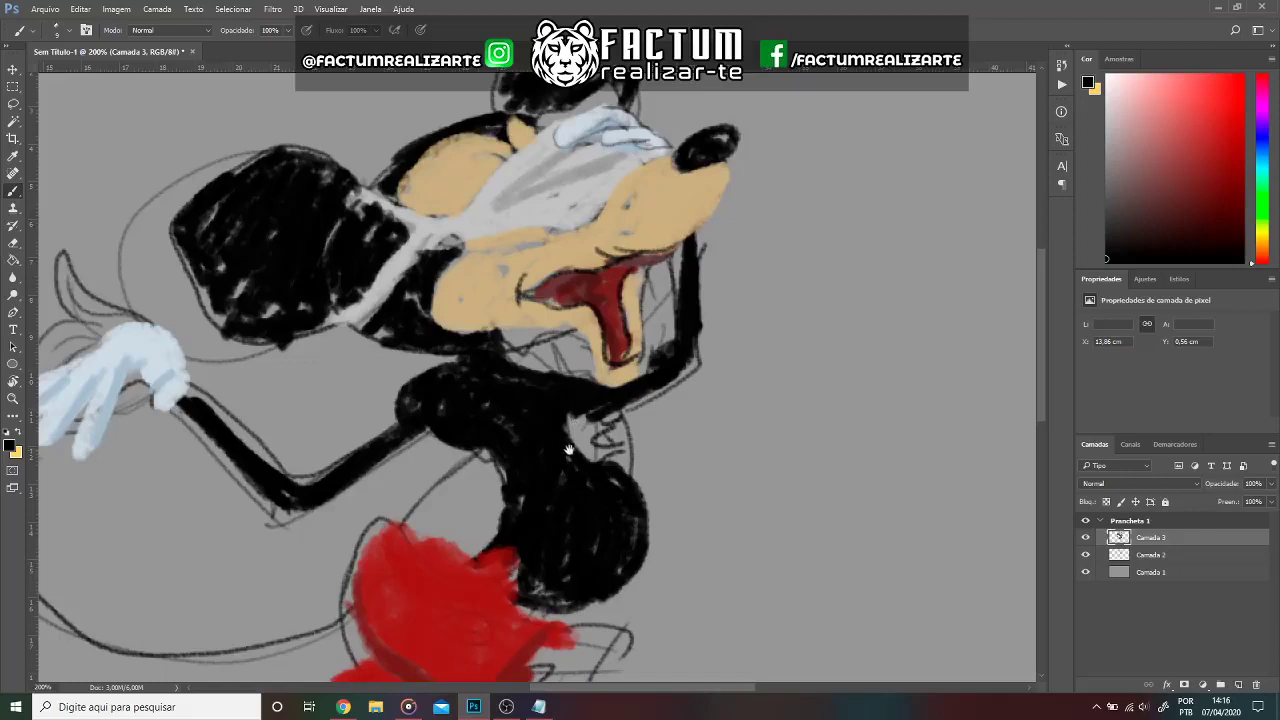
pyautogui.scroll(-3, 568, 450)
pyautogui.hscroll(-3, 568, 450)
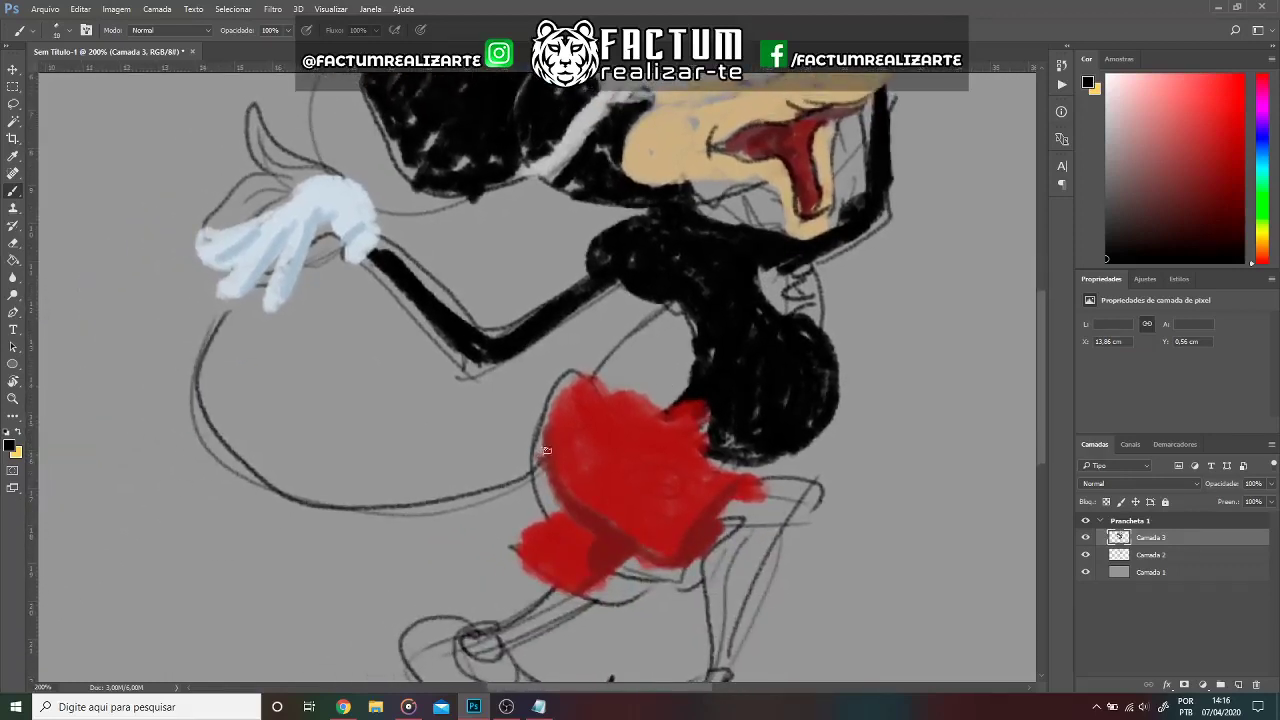
pyautogui.moveTo(540, 432); pyautogui.dragTo(272, 430)
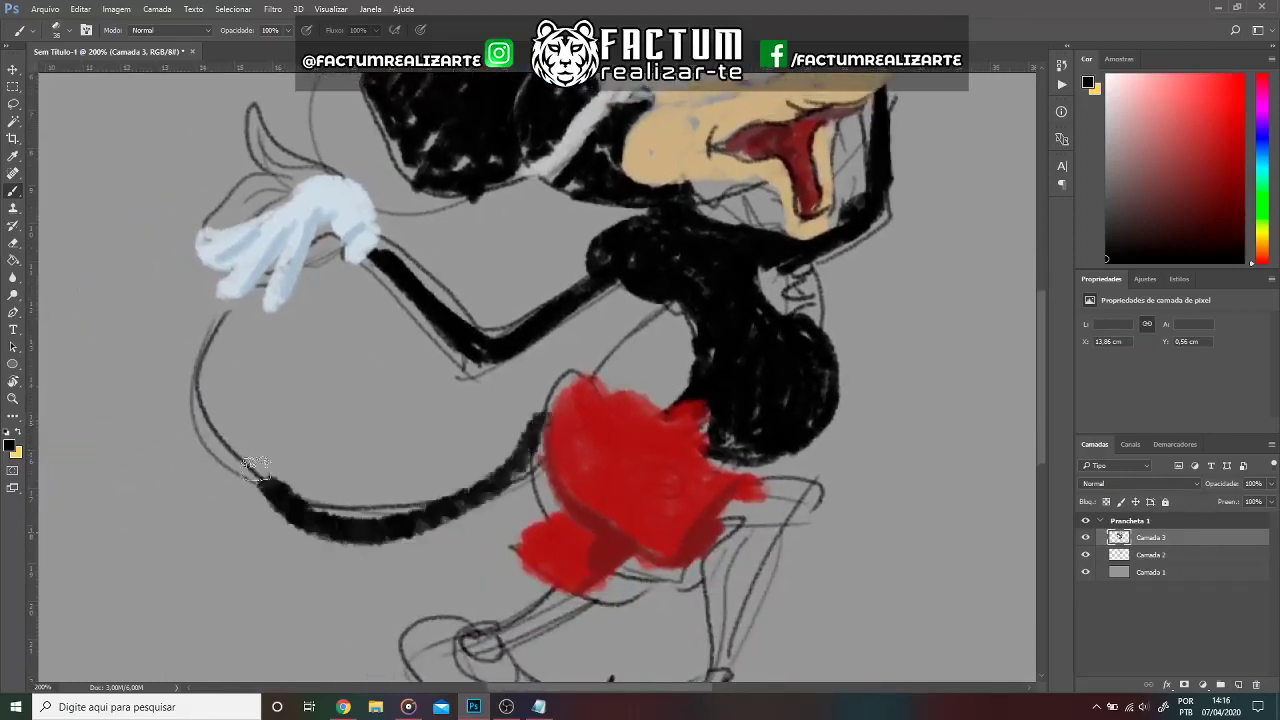
pyautogui.hotkey('ctrl', 'z')
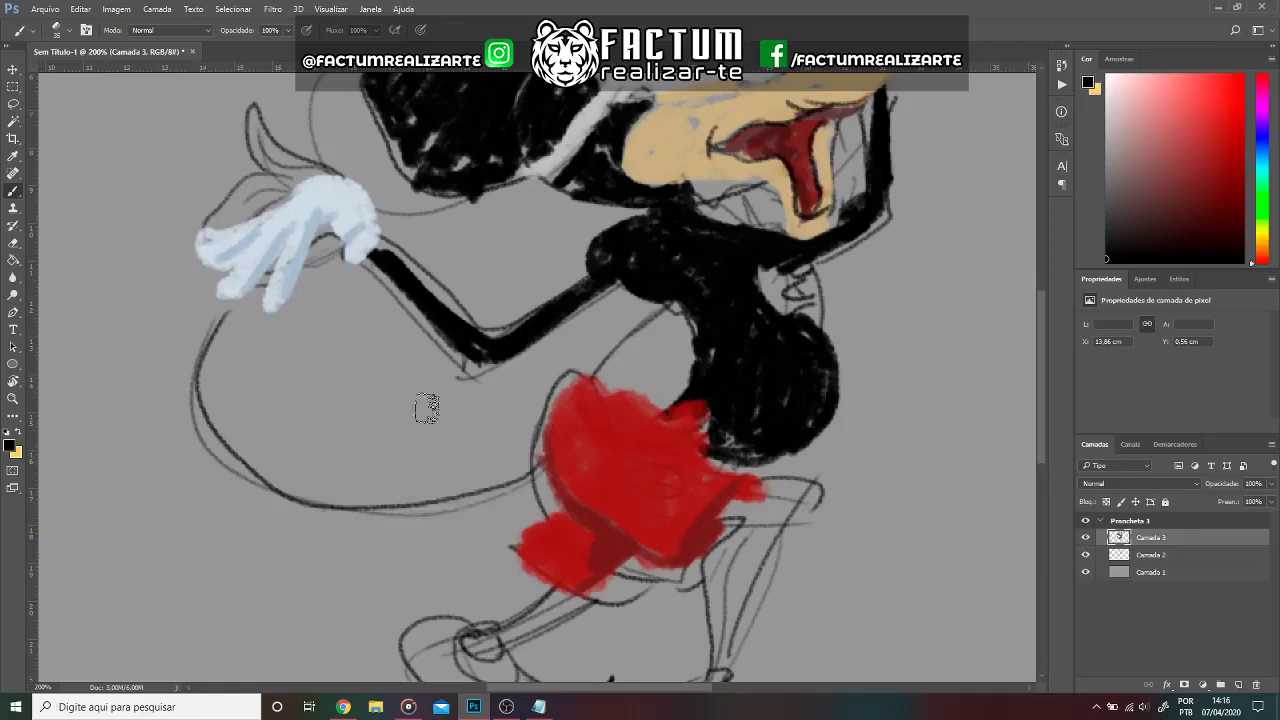
pyautogui.moveTo(550, 435); pyautogui.dragTo(44, 330)
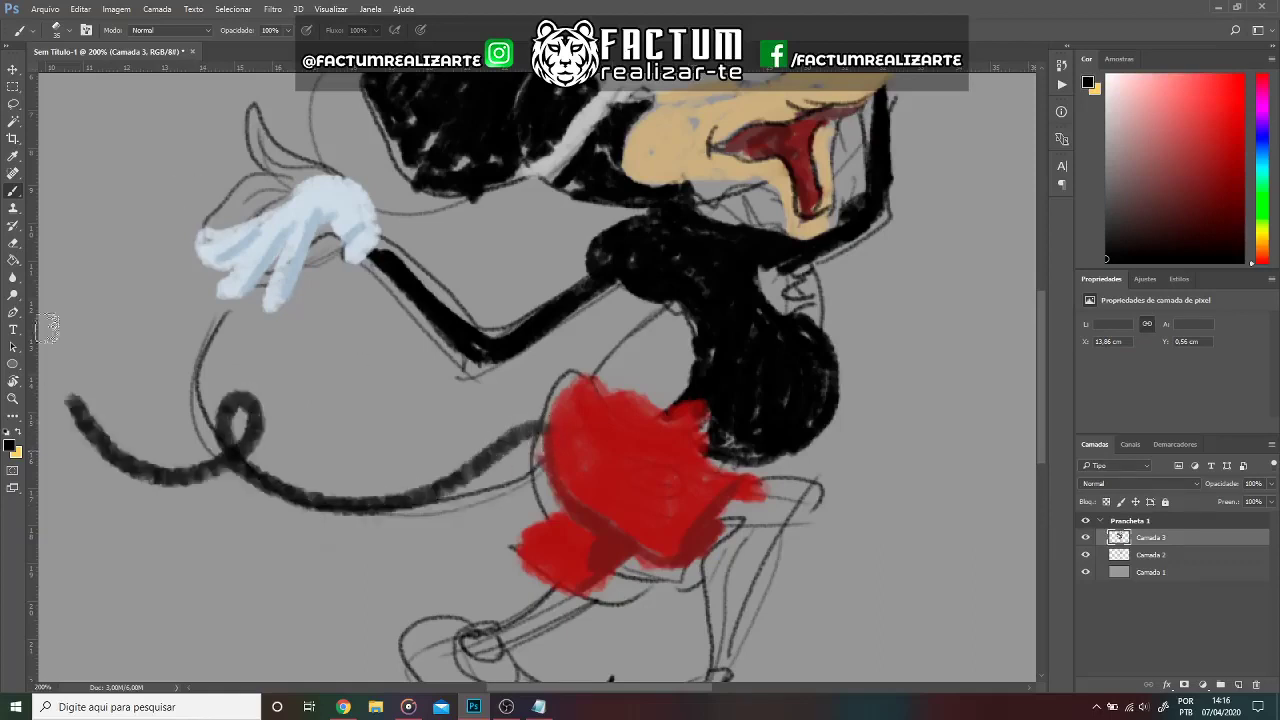
pyautogui.moveTo(457, 471); pyautogui.dragTo(431, 490)
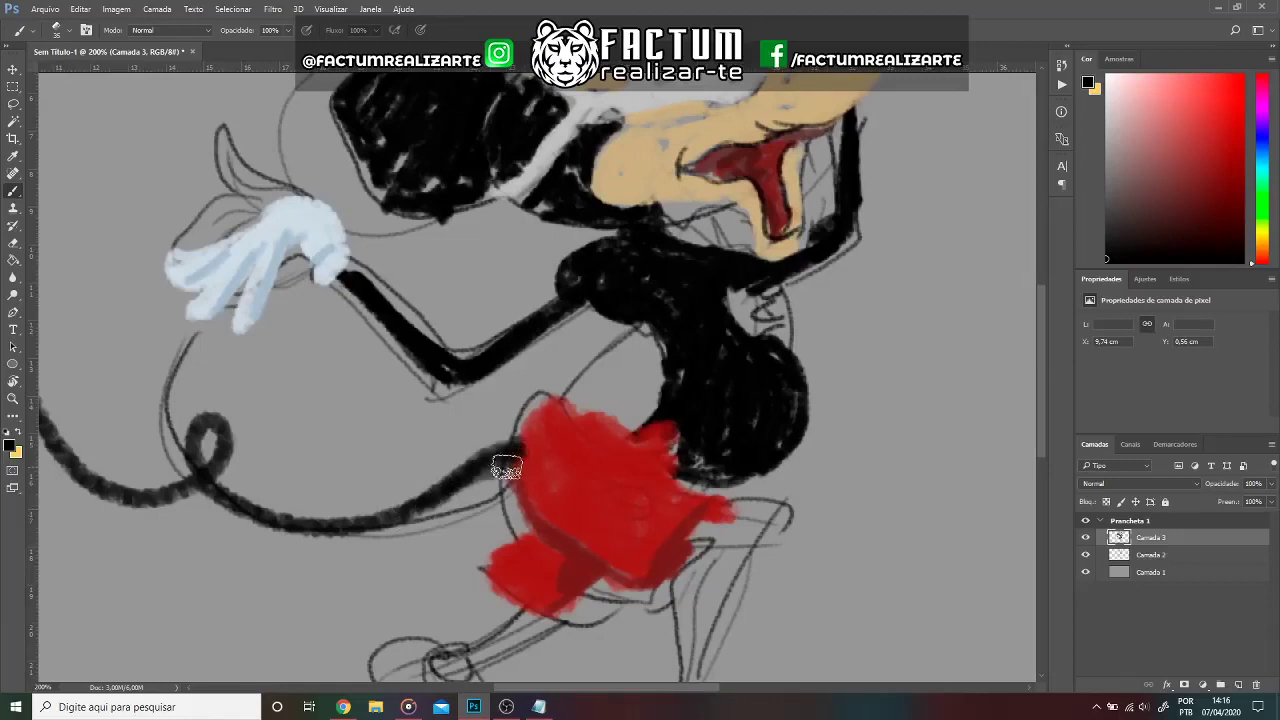
# Paint both legs black below the shorts, down to the ankles.
pyautogui.press('z')
pyautogui.scroll(-2, 593, 427)
pyautogui.scroll(-1, 593, 430)
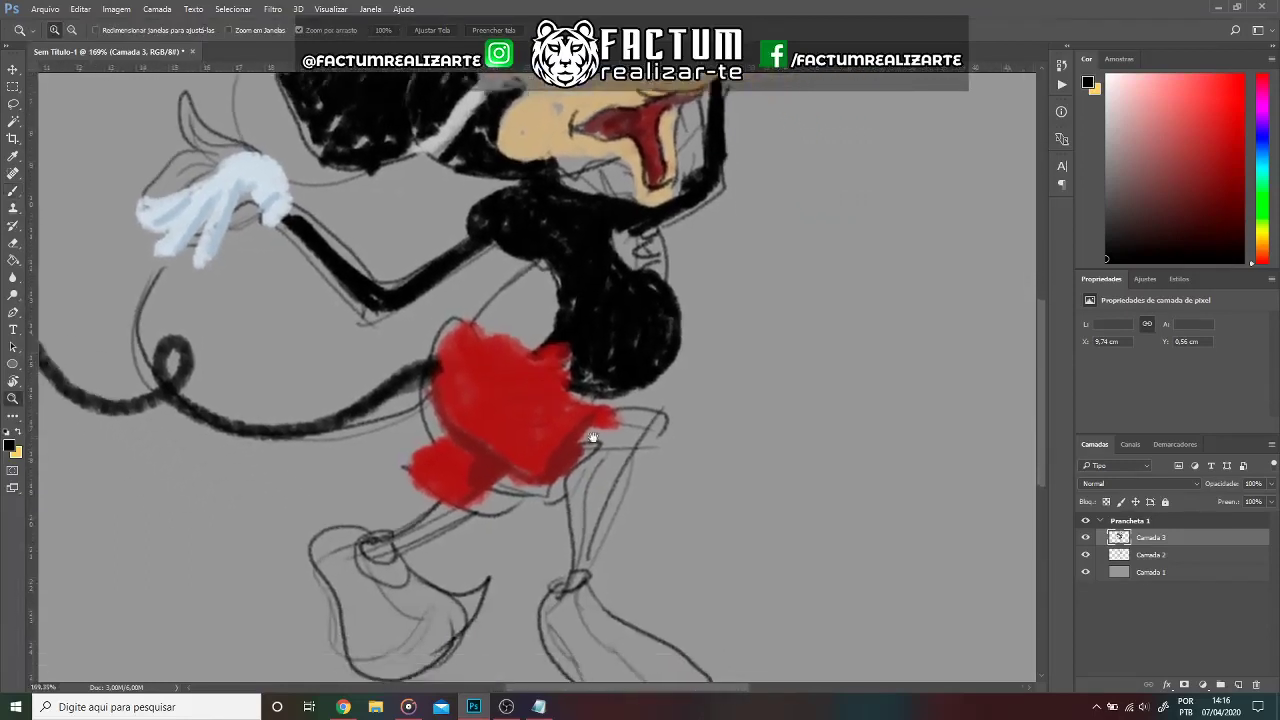
pyautogui.scroll(2, 608, 432)
pyautogui.press('b')
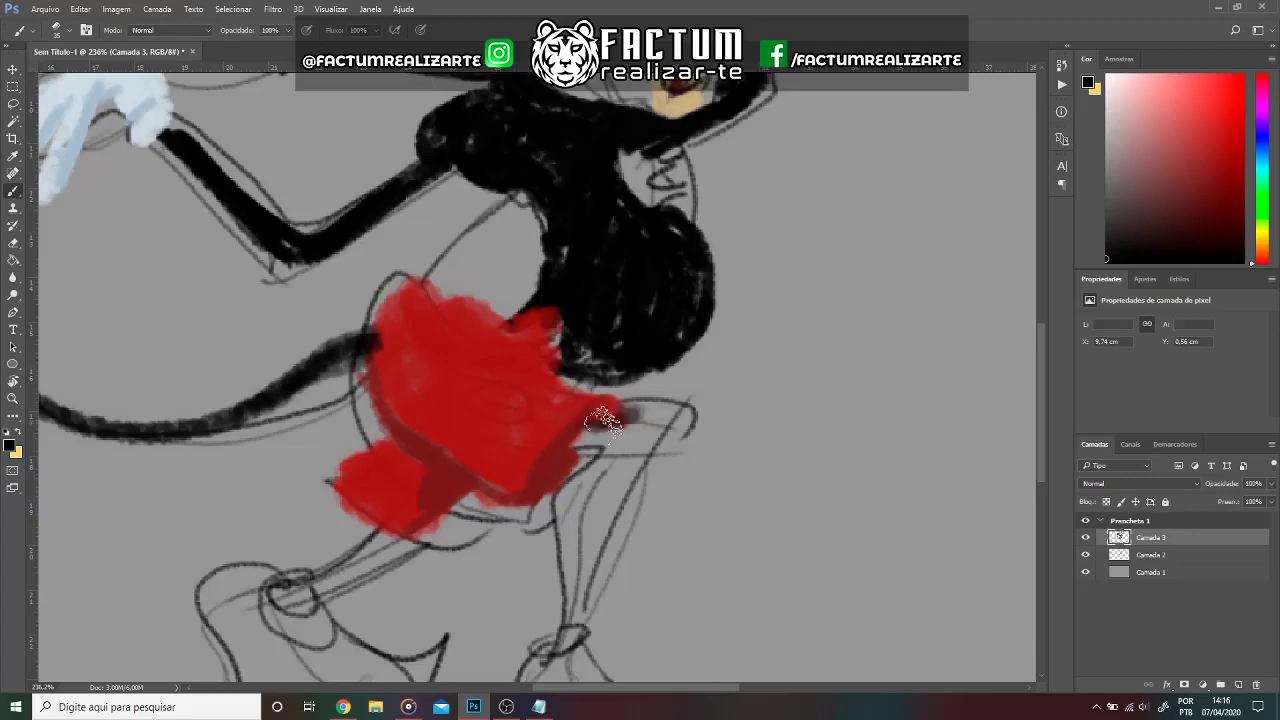
pyautogui.moveTo(665, 400)
pyautogui.mouseDown()
pyautogui.moveTo(590, 420)
pyautogui.moveTo(660, 311)
pyautogui.moveTo(620, 430)
pyautogui.mouseUp()
pyautogui.moveTo(678, 335)
pyautogui.mouseDown()
pyautogui.moveTo(590, 480)
pyautogui.moveTo(601, 425)
pyautogui.moveTo(585, 535)
pyautogui.mouseUp()
pyautogui.moveTo(630, 430); pyautogui.dragTo(555, 590)
pyautogui.moveTo(670, 355); pyautogui.dragTo(545, 600)
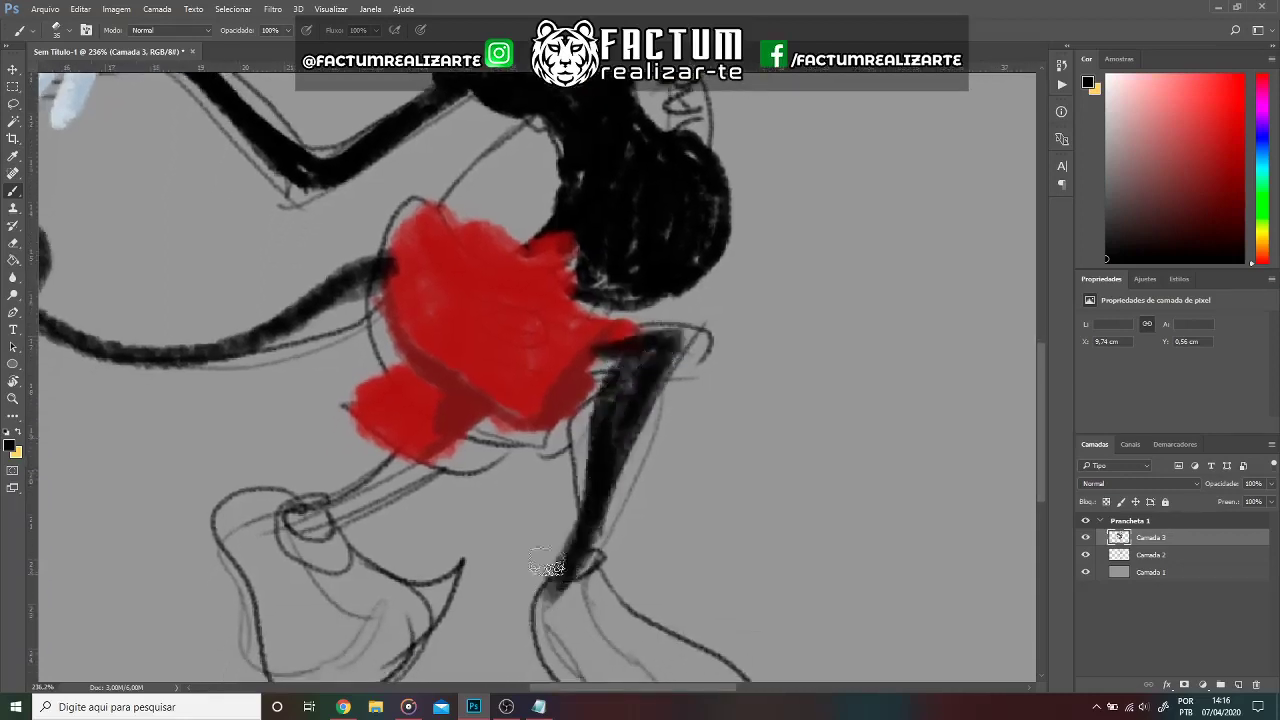
pyautogui.moveTo(385, 455); pyautogui.dragTo(300, 500)
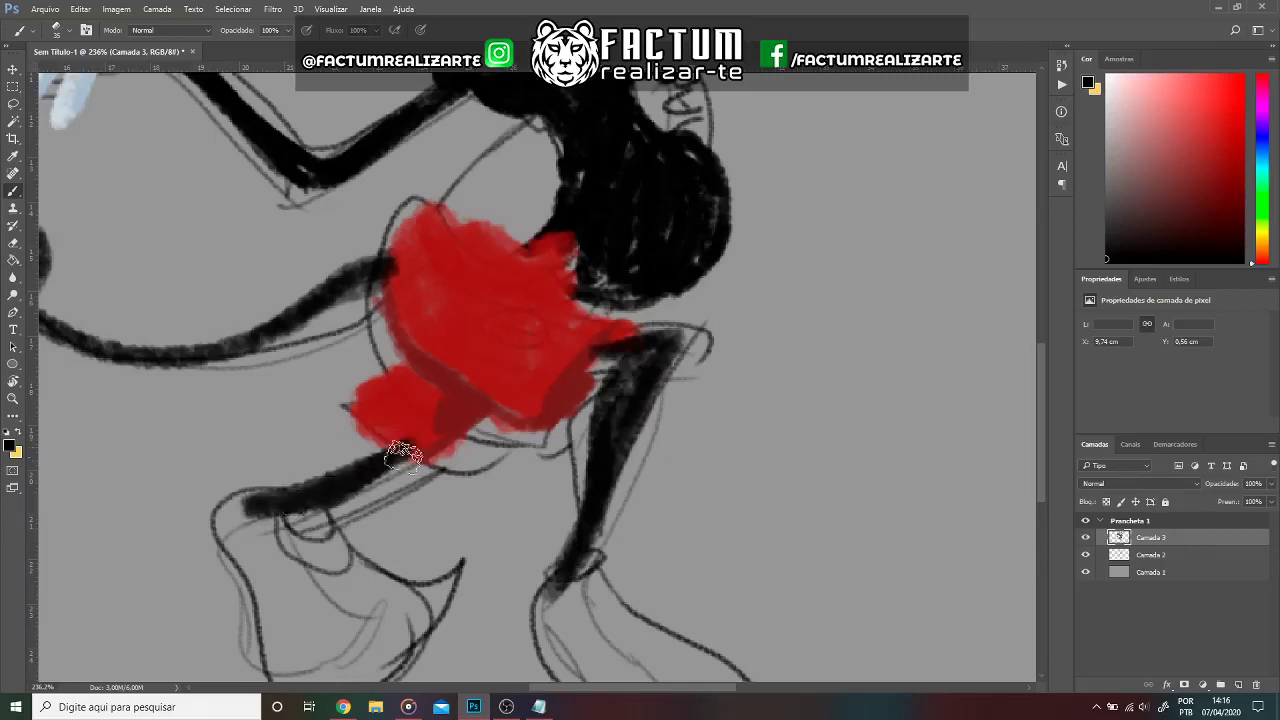
pyautogui.hotkey('ctrl', 'z')
pyautogui.moveTo(405, 445)
pyautogui.mouseDown()
pyautogui.moveTo(335, 495)
pyautogui.moveTo(250, 520)
pyautogui.moveTo(332, 487)
pyautogui.mouseUp()
# Zoom out and fill the gap between the torso and shorts with black.
pyautogui.press('z')
pyautogui.keyDown('alt'); pyautogui.click(565, 375); pyautogui.keyUp('alt')
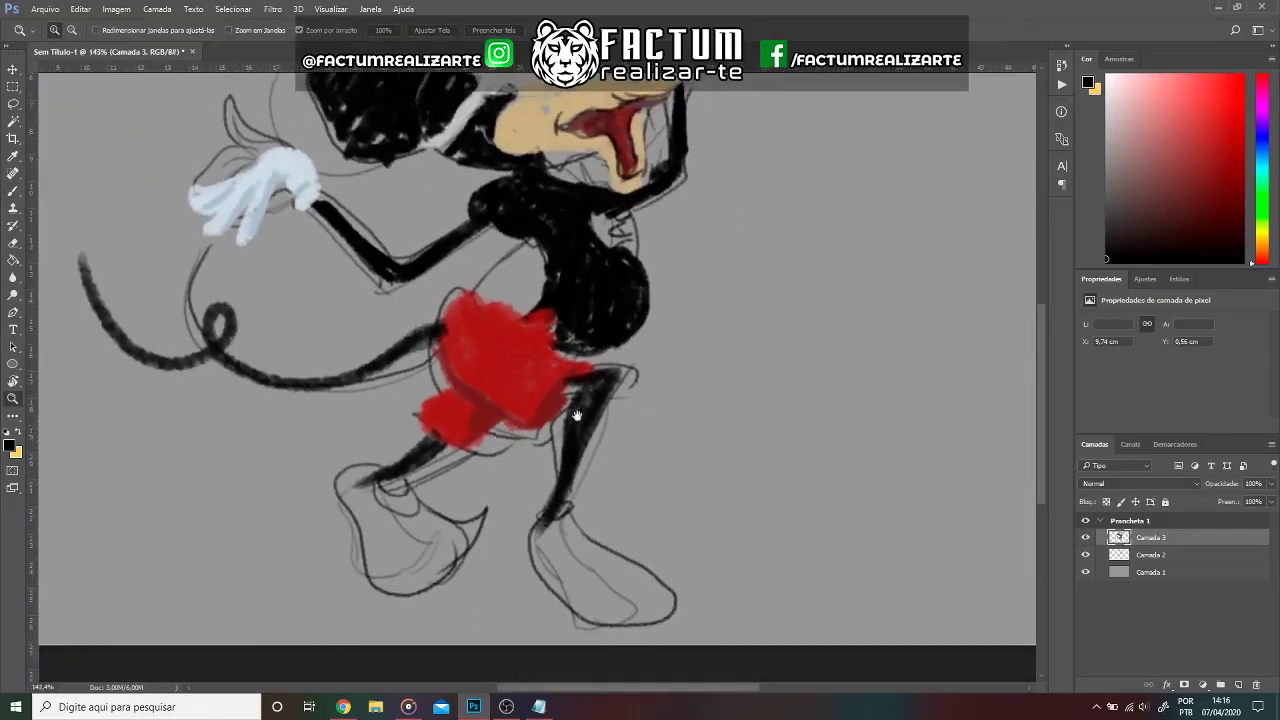
pyautogui.click(565, 375)
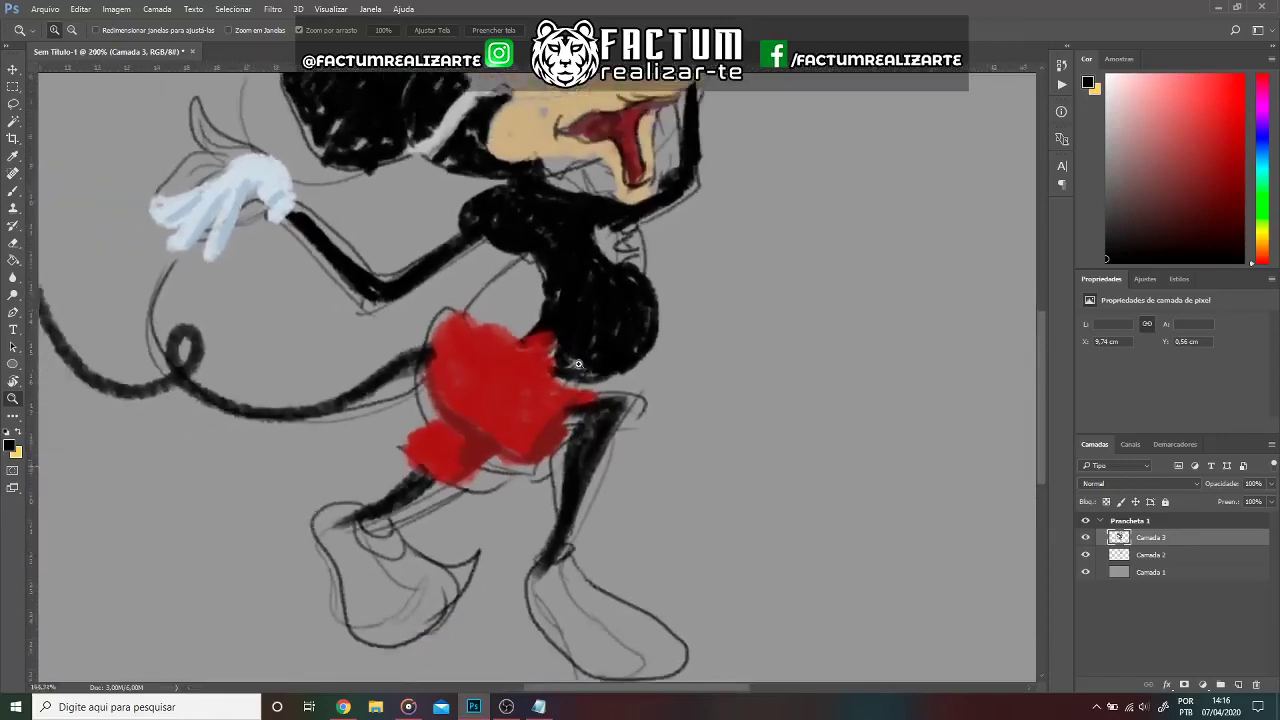
pyautogui.keyDown('alt'); pyautogui.click(572, 342); pyautogui.keyUp('alt')
pyautogui.press('b')
pyautogui.moveTo(577, 337)
pyautogui.mouseDown()
pyautogui.moveTo(548, 345)
pyautogui.moveTo(555, 358)
pyautogui.moveTo(590, 321)
pyautogui.moveTo(540, 330)
pyautogui.moveTo(562, 355)
pyautogui.moveTo(533, 386)
pyautogui.mouseUp()
# Paint a near-white oval button on the red shorts.
pyautogui.keyDown('alt'); pyautogui.click(502, 362); pyautogui.keyUp('alt')
pyautogui.click(1125, 101)
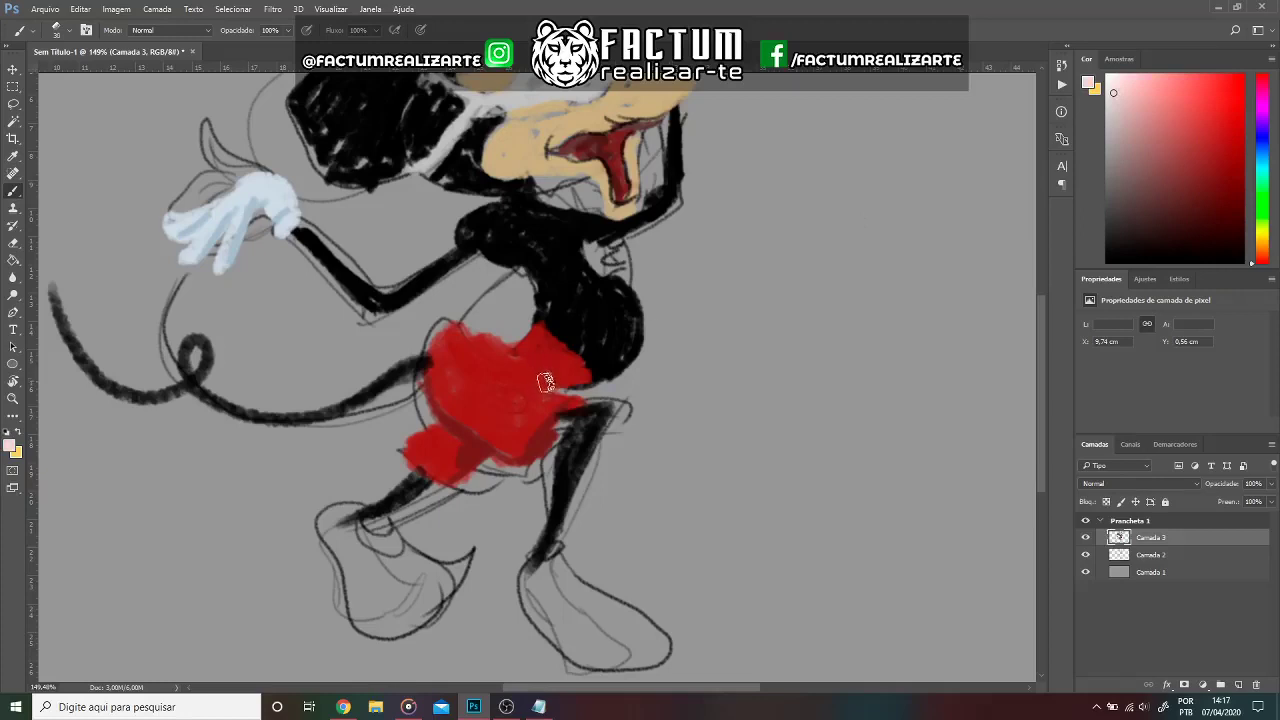
pyautogui.moveTo(548, 370); pyautogui.dragTo(586, 386)
pyautogui.click(1262, 235)
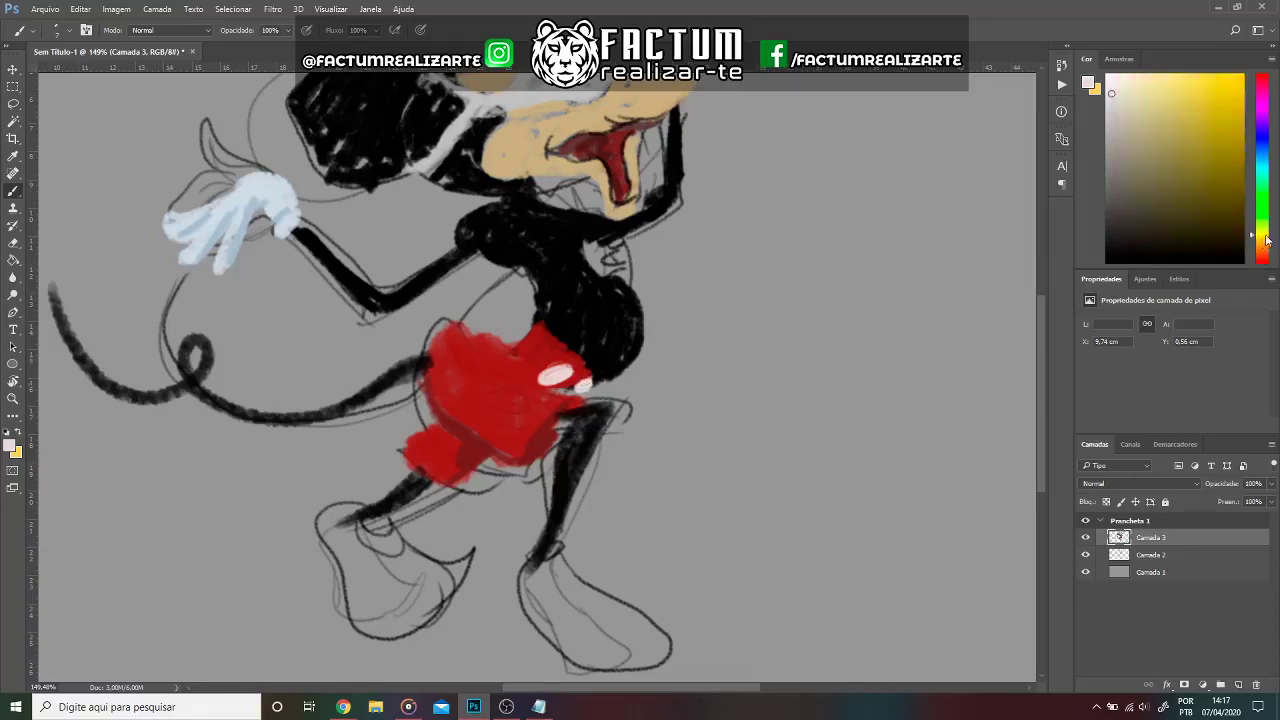
pyautogui.click(1193, 111)
# Paint both shoes with a saturated yellow.
pyautogui.moveTo(1193, 111)
pyautogui.mouseDown()
pyautogui.moveTo(1212, 90)
pyautogui.moveTo(1229, 107)
pyautogui.mouseUp()
pyautogui.moveTo(365, 516)
pyautogui.mouseDown()
pyautogui.moveTo(325, 522)
pyautogui.moveTo(300, 545)
pyautogui.moveTo(355, 600)
pyautogui.moveTo(440, 608)
pyautogui.moveTo(400, 606)
pyautogui.moveTo(345, 550)
pyautogui.moveTo(407, 588)
pyautogui.moveTo(455, 570)
pyautogui.moveTo(415, 610)
pyautogui.moveTo(440, 576)
pyautogui.mouseUp()
pyautogui.moveTo(522, 561)
pyautogui.mouseDown()
pyautogui.moveTo(545, 545)
pyautogui.moveTo(538, 590)
pyautogui.moveTo(610, 632)
pyautogui.mouseUp()
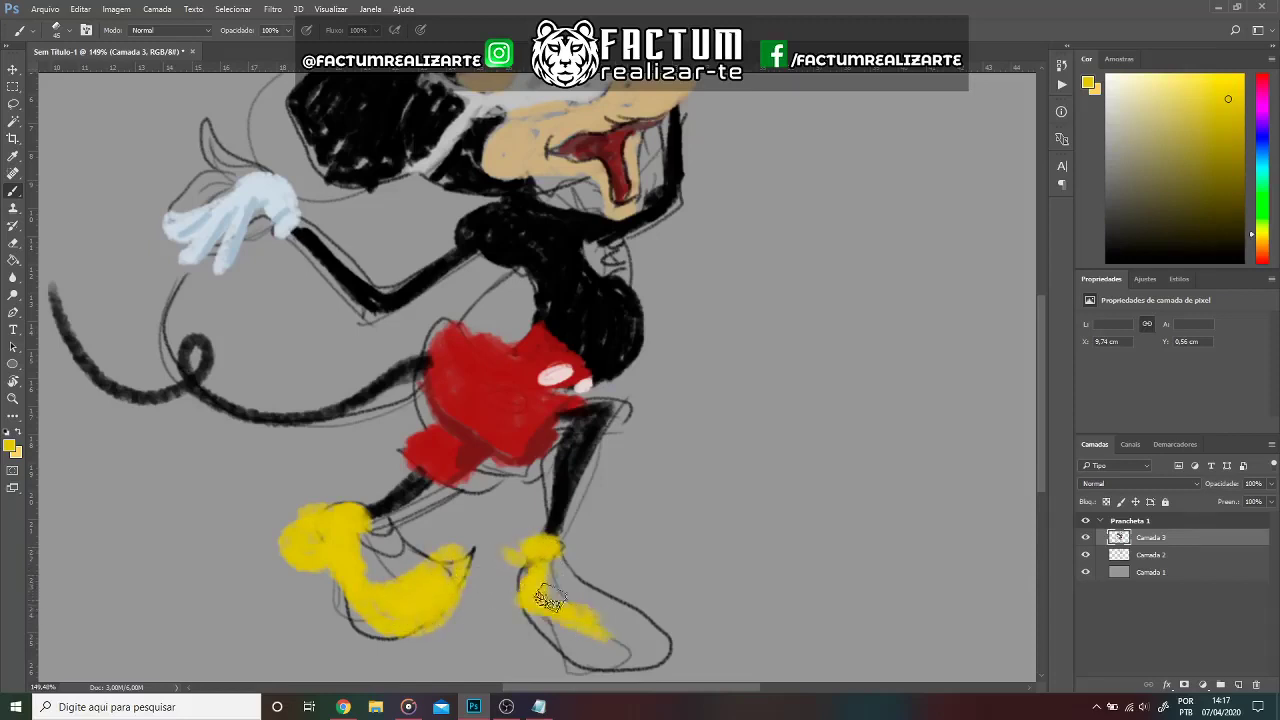
pyautogui.moveTo(608, 583); pyautogui.dragTo(586, 509)
pyautogui.moveTo(504, 531)
pyautogui.mouseDown()
pyautogui.moveTo(560, 590)
pyautogui.moveTo(515, 500)
pyautogui.moveTo(562, 566)
pyautogui.mouseUp()
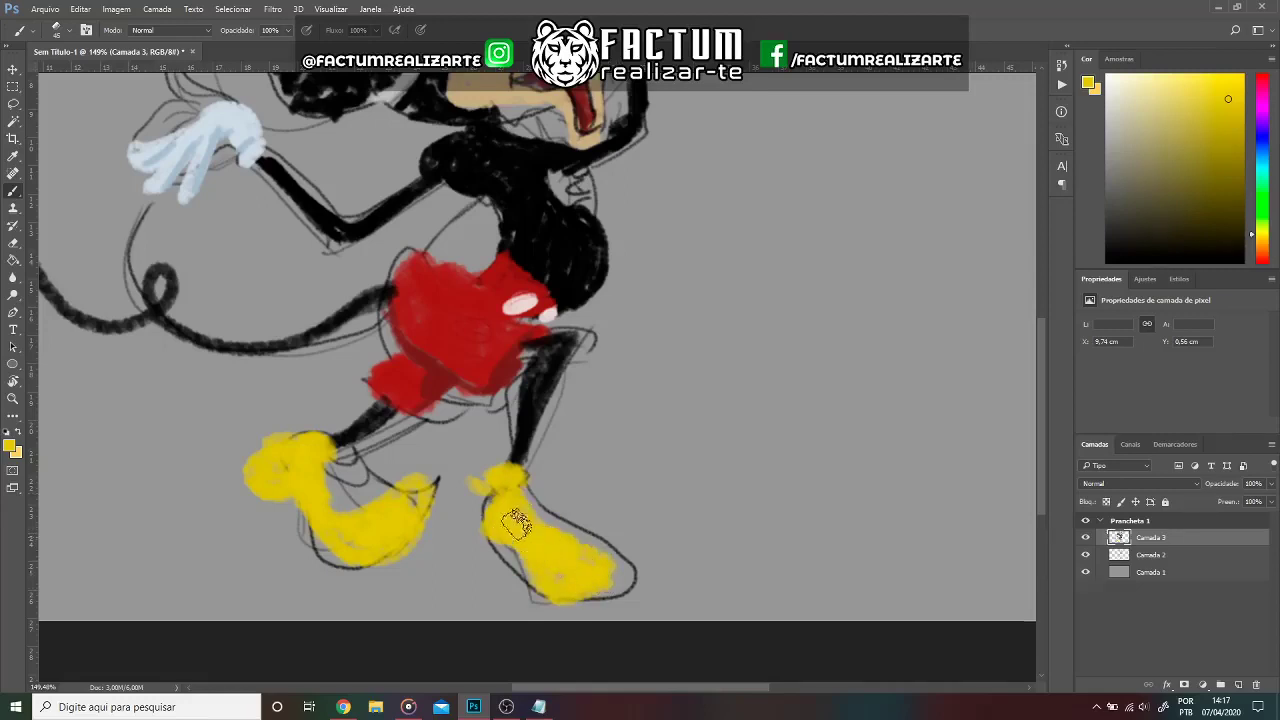
# Add darker yellow shading and fill the remaining gaps on both shoes.
pyautogui.moveTo(1218, 140); pyautogui.dragTo(1214, 152)
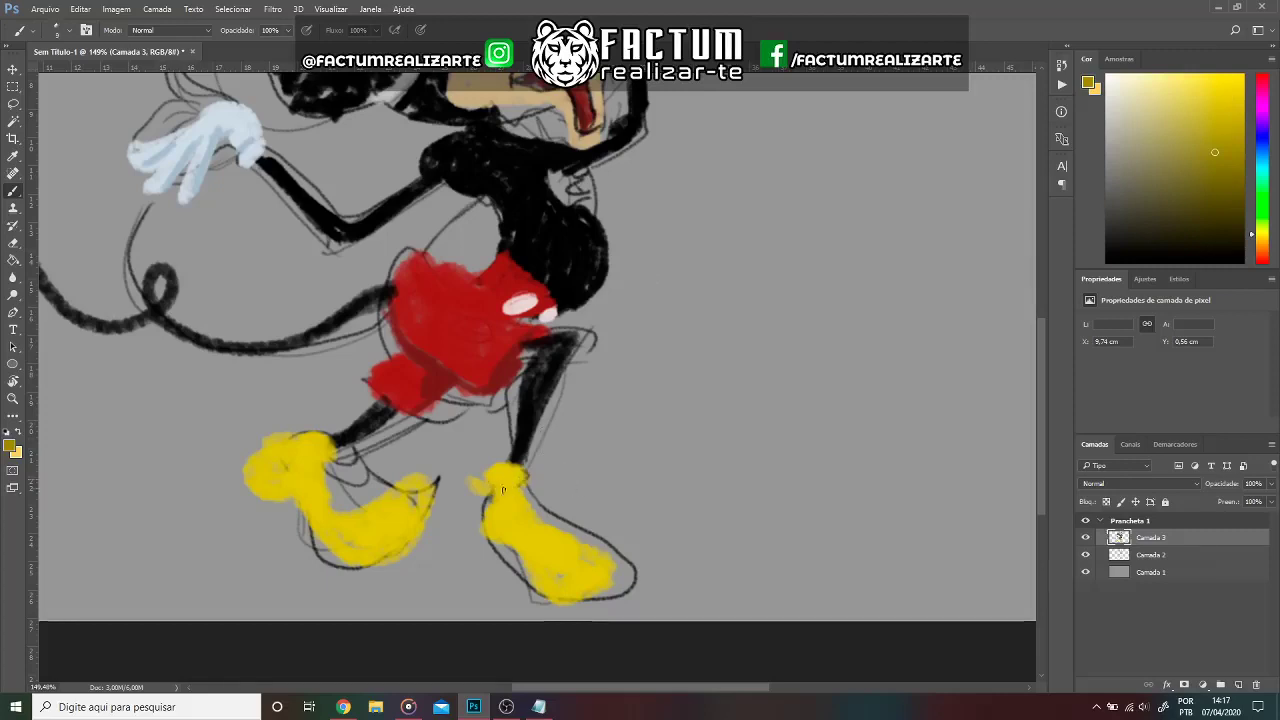
pyautogui.moveTo(500, 490); pyautogui.dragTo(520, 486)
pyautogui.moveTo(310, 447)
pyautogui.mouseDown()
pyautogui.moveTo(326, 456)
pyautogui.moveTo(286, 497)
pyautogui.mouseUp()
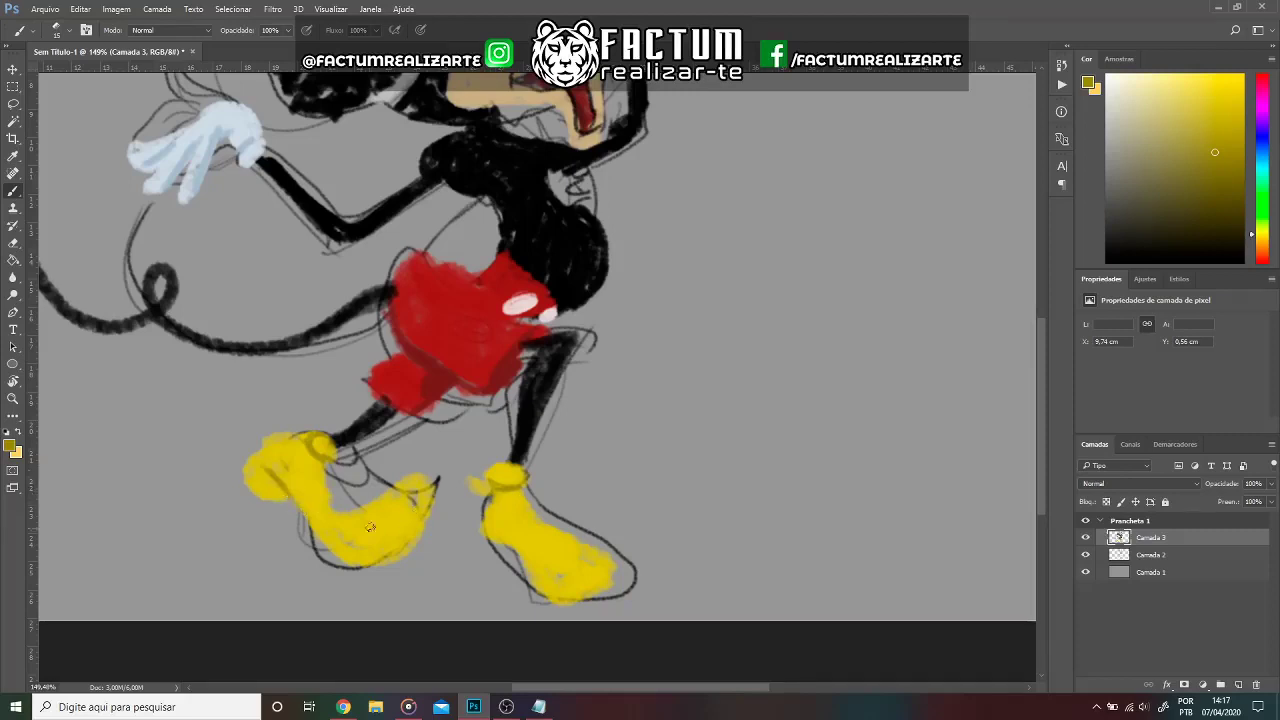
pyautogui.moveTo(345, 528)
pyautogui.mouseDown()
pyautogui.moveTo(405, 545)
pyautogui.moveTo(407, 525)
pyautogui.mouseUp()
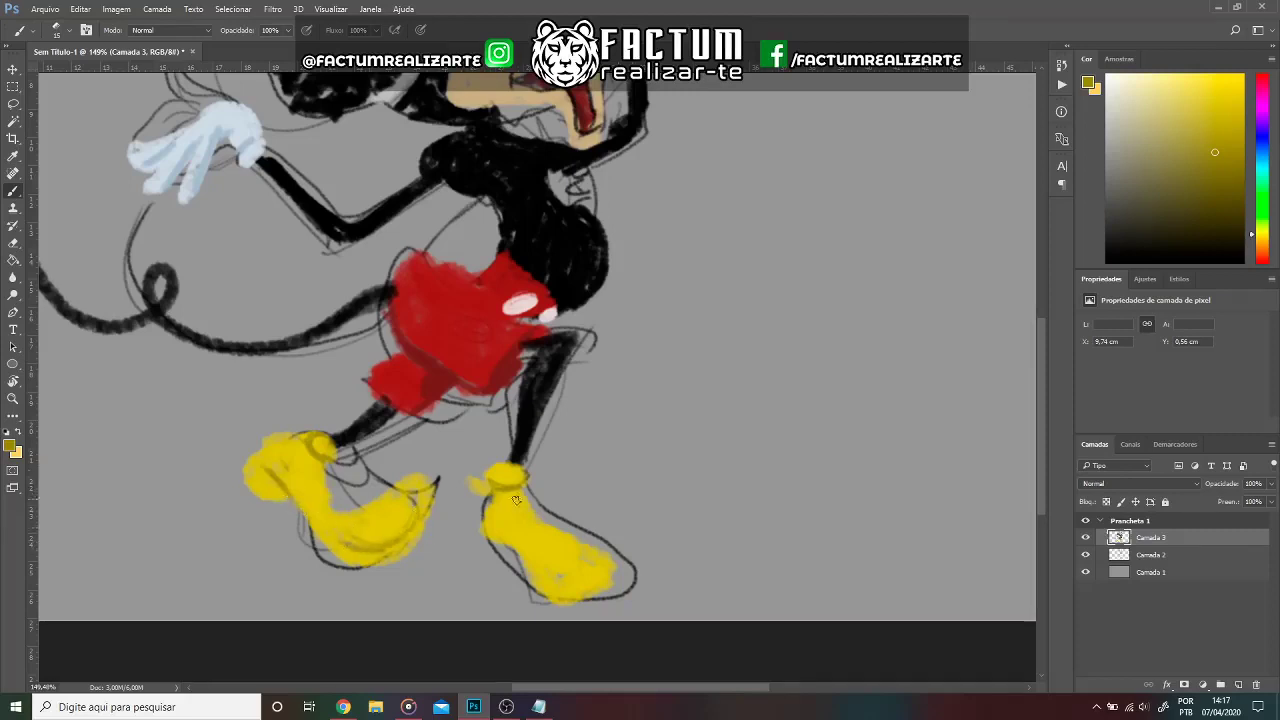
pyautogui.moveTo(499, 536)
pyautogui.mouseDown()
pyautogui.moveTo(590, 580)
pyautogui.moveTo(539, 585)
pyautogui.mouseUp()
pyautogui.scroll(4, 695, 420)
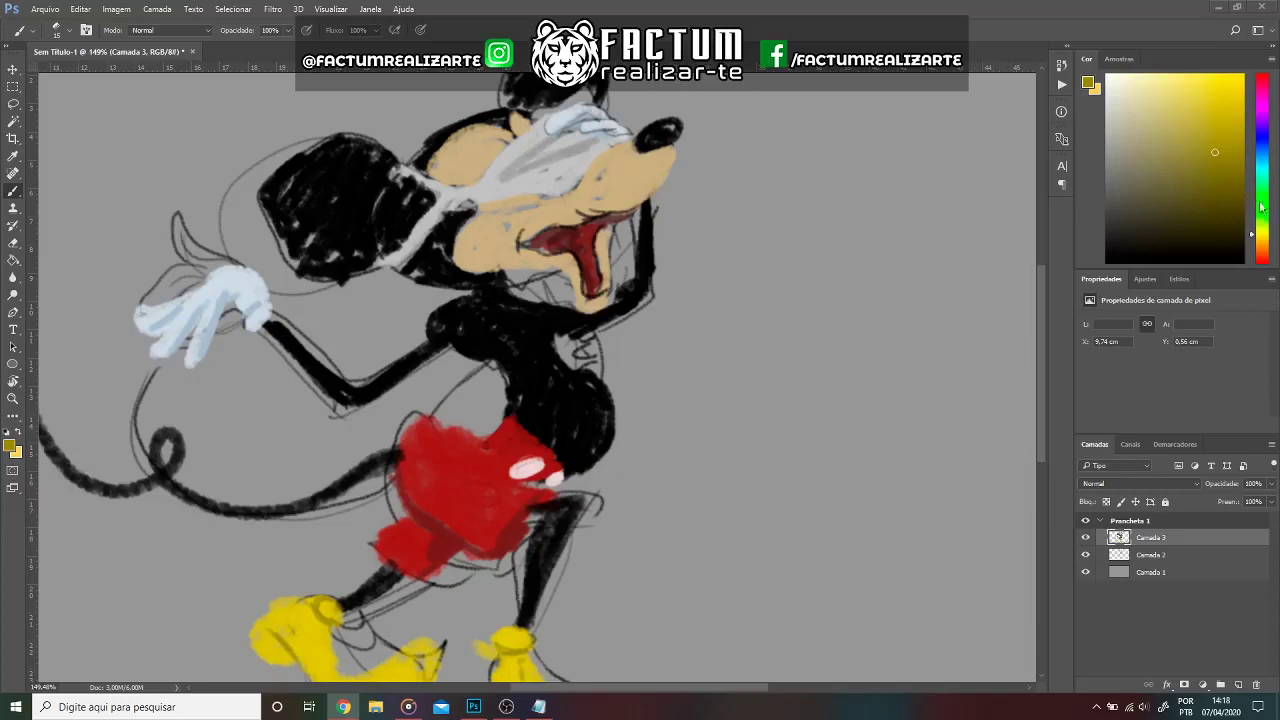
# Brush a thick green sash diagonally across the mouse's chest.
pyautogui.click(1260, 205)
pyautogui.click(1220, 120)
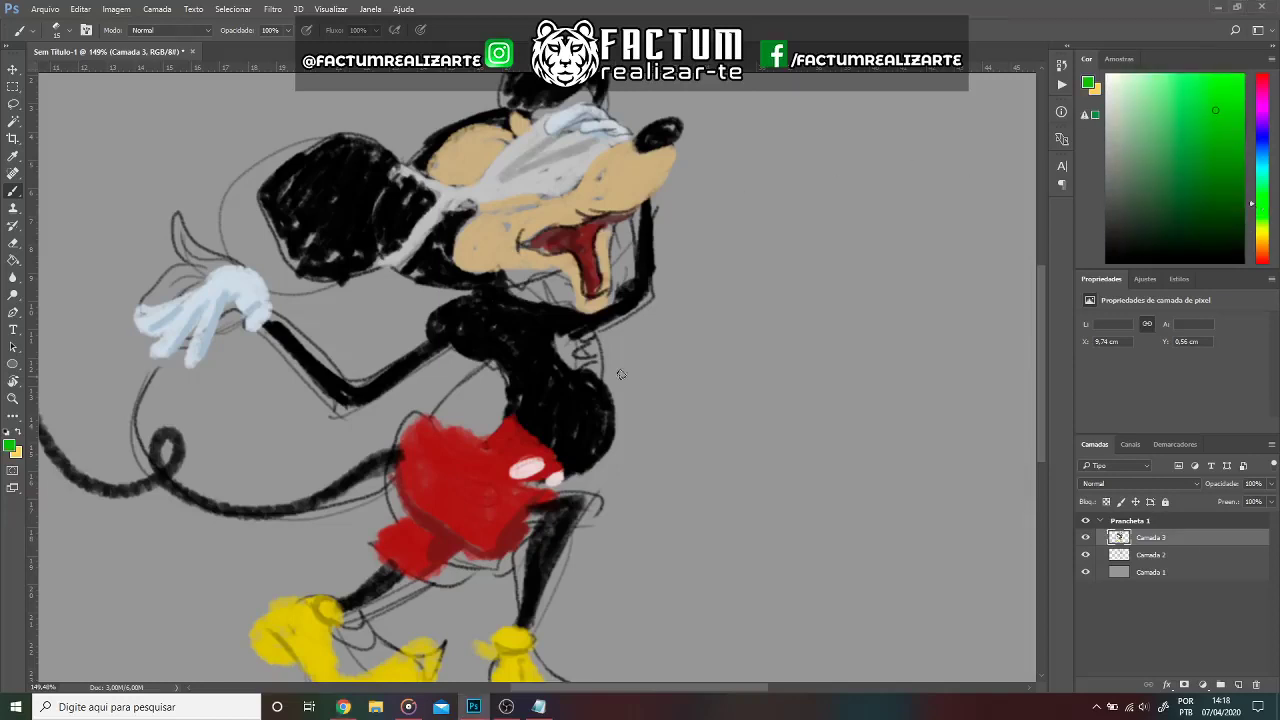
pyautogui.moveTo(521, 294)
pyautogui.mouseDown()
pyautogui.moveTo(455, 413)
pyautogui.moveTo(474, 359)
pyautogui.moveTo(430, 388)
pyautogui.moveTo(437, 414)
pyautogui.moveTo(470, 420)
pyautogui.moveTo(530, 358)
pyautogui.mouseUp()
pyautogui.click(1230, 135)
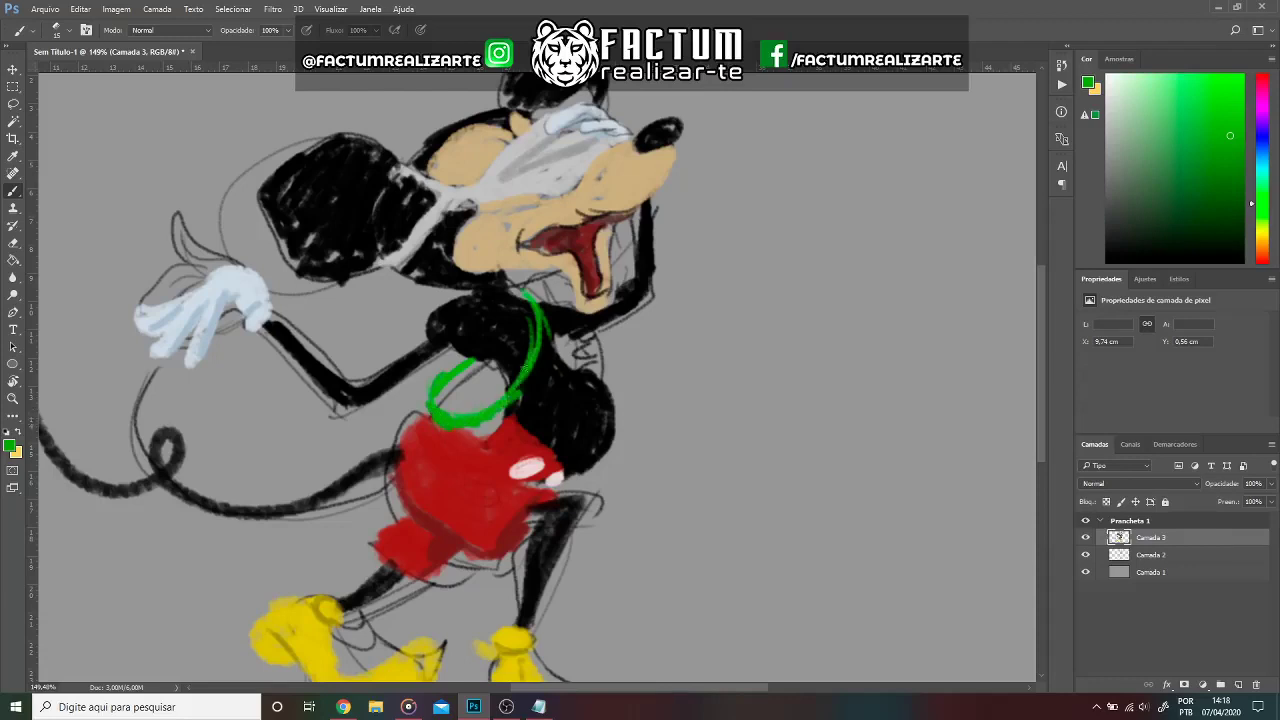
pyautogui.moveTo(528, 296)
pyautogui.mouseDown()
pyautogui.moveTo(506, 390)
pyautogui.moveTo(522, 292)
pyautogui.mouseUp()
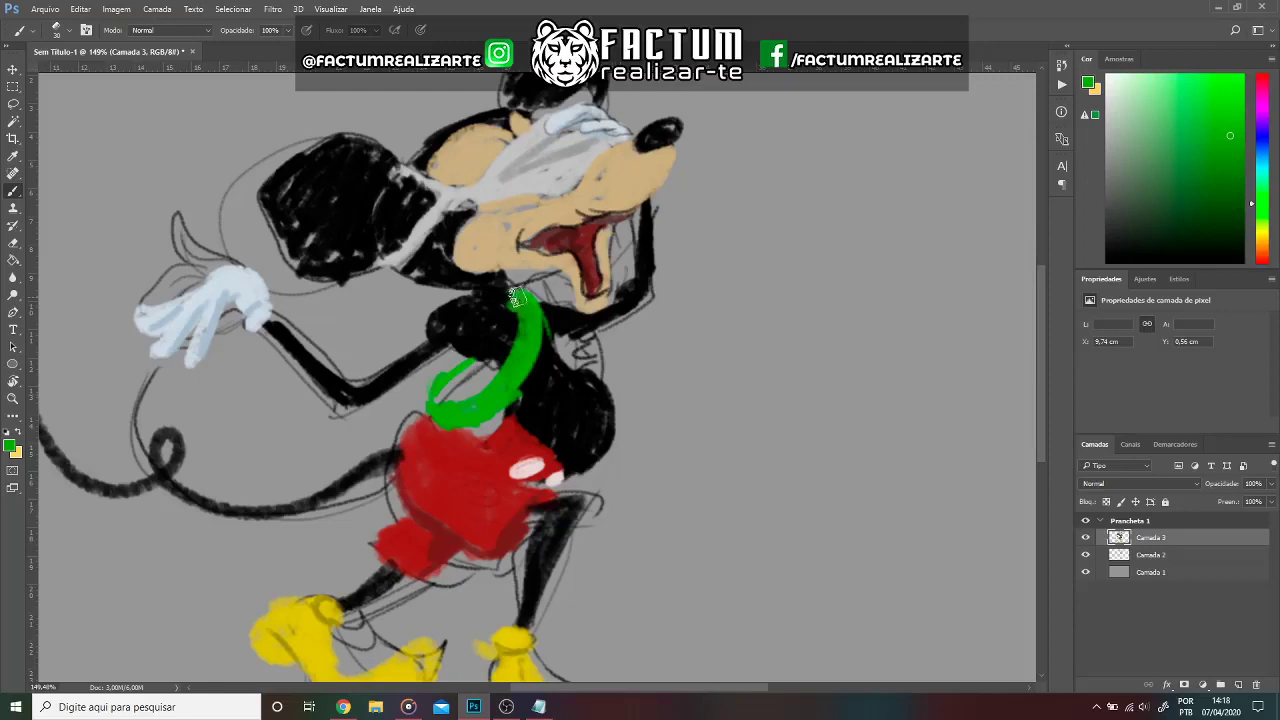
pyautogui.moveTo(450, 410)
pyautogui.mouseDown()
pyautogui.moveTo(530, 296)
pyautogui.moveTo(548, 392)
pyautogui.mouseUp()
pyautogui.moveTo(556, 336); pyautogui.dragTo(508, 407)
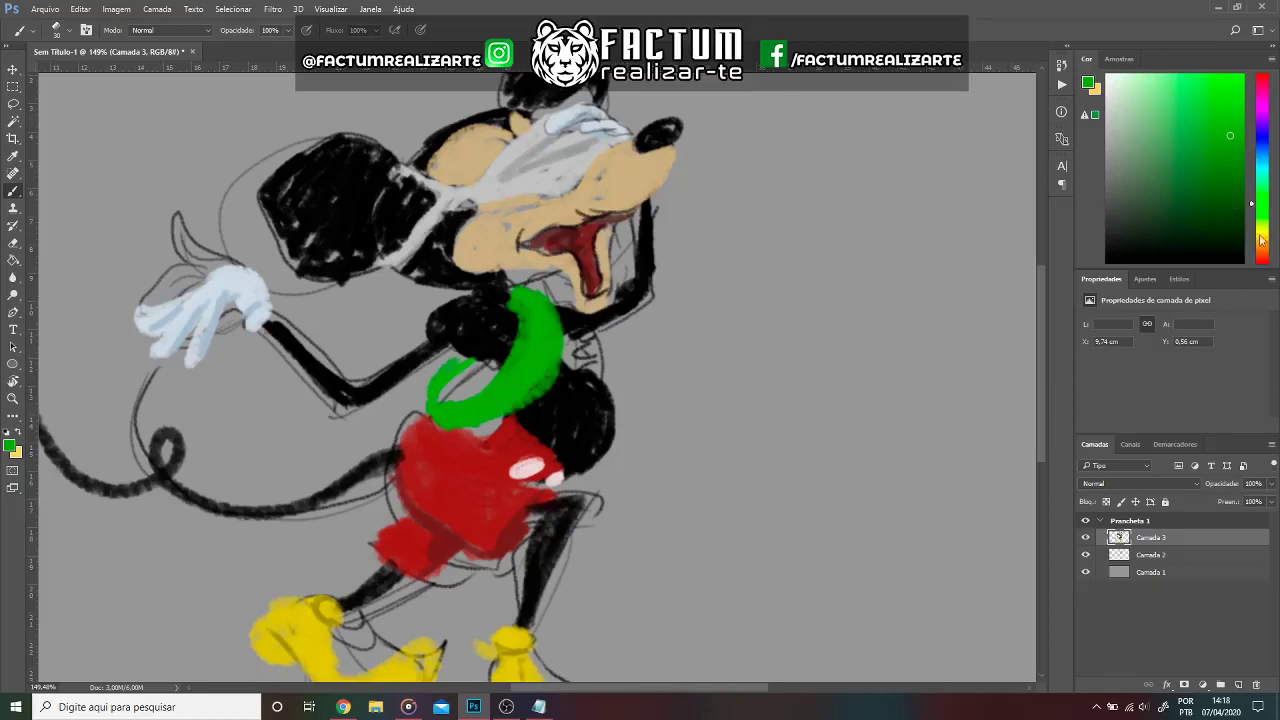
# Paint a yellow stripe along the inner band of the sash.
pyautogui.click(1261, 238)
pyautogui.click(1216, 90)
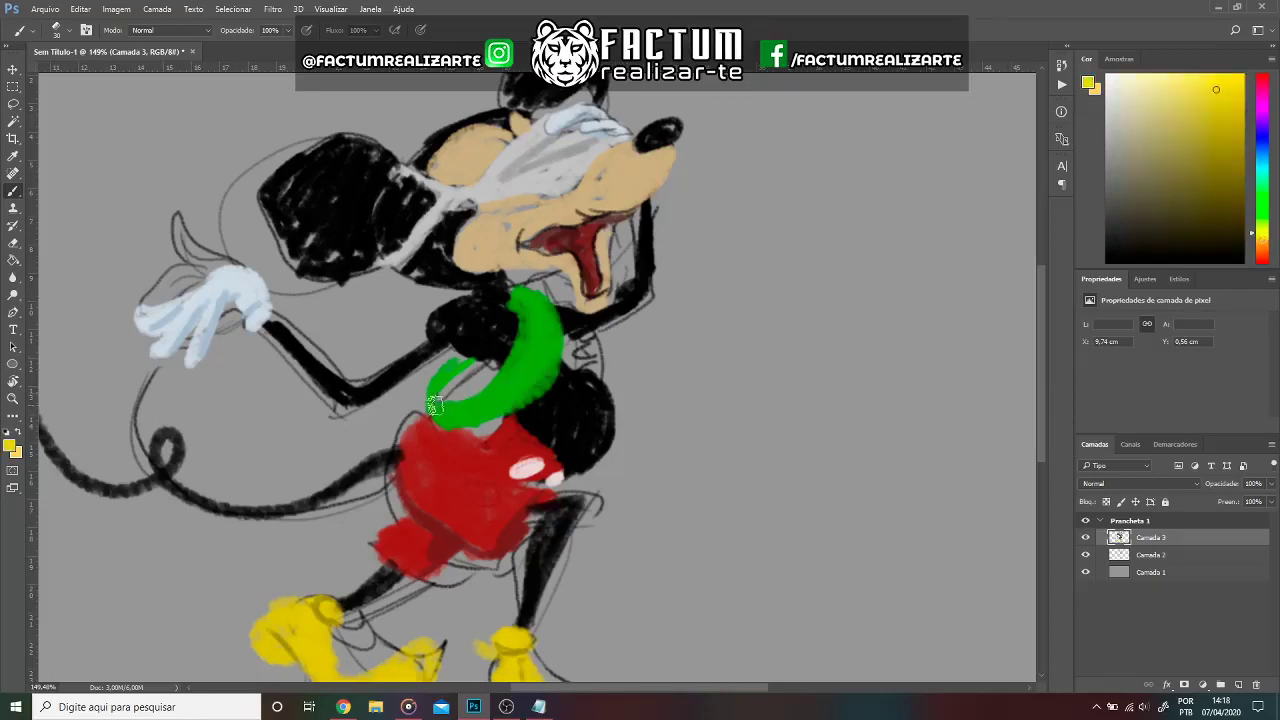
pyautogui.moveTo(433, 405)
pyautogui.mouseDown()
pyautogui.moveTo(537, 333)
pyautogui.moveTo(545, 295)
pyautogui.mouseUp()
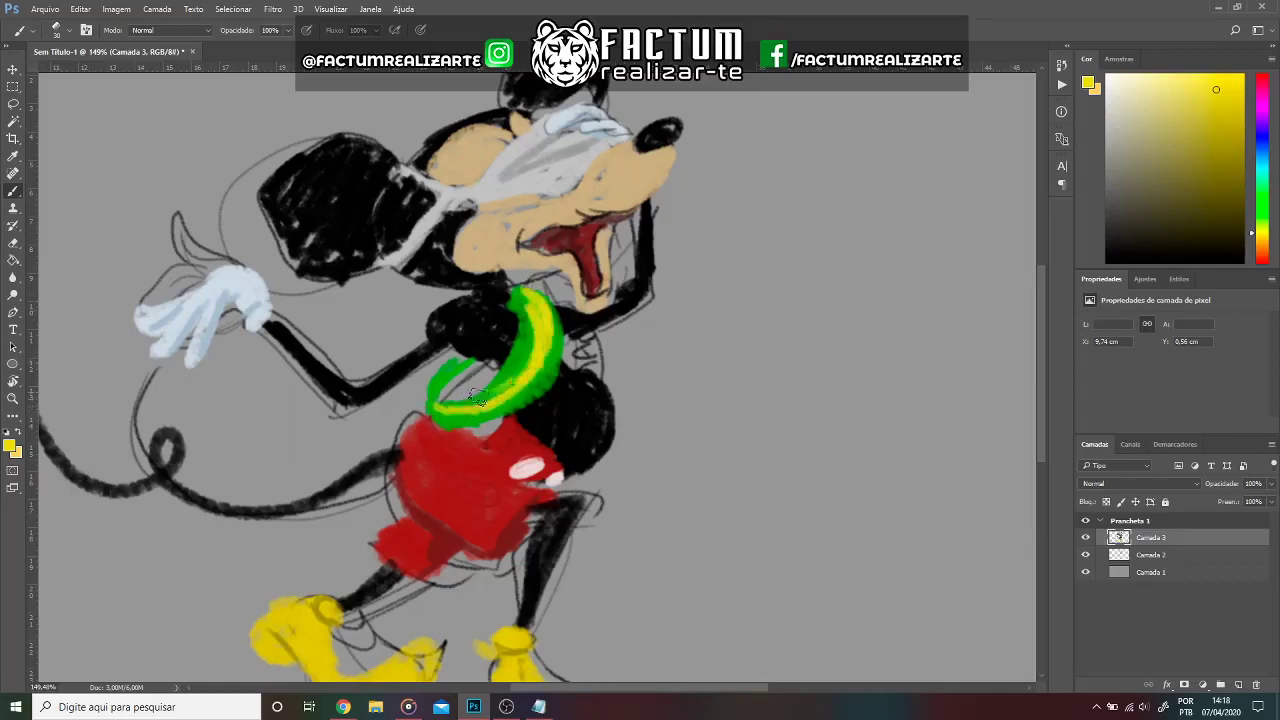
pyautogui.moveTo(478, 398); pyautogui.dragTo(534, 296)
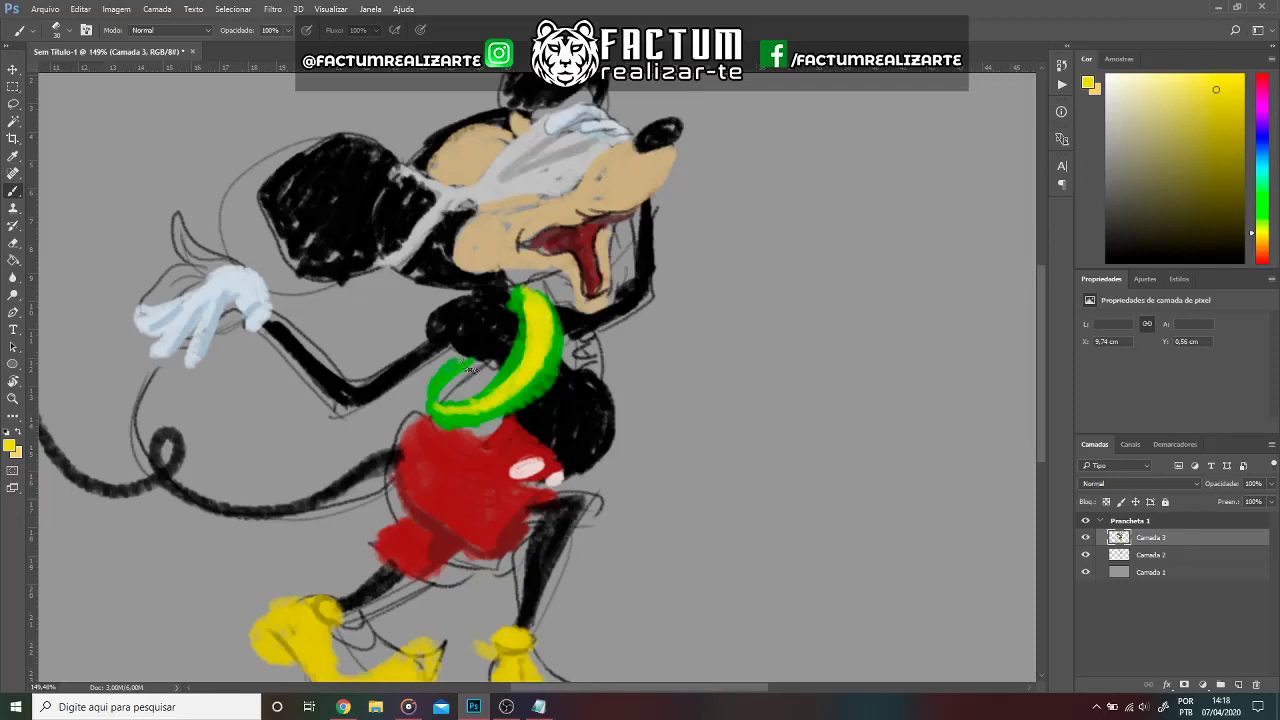
pyautogui.moveTo(468, 368)
pyautogui.mouseDown()
pyautogui.moveTo(438, 396)
pyautogui.moveTo(462, 400)
pyautogui.mouseUp()
pyautogui.moveTo(1141, 220); pyautogui.dragTo(1105, 263)
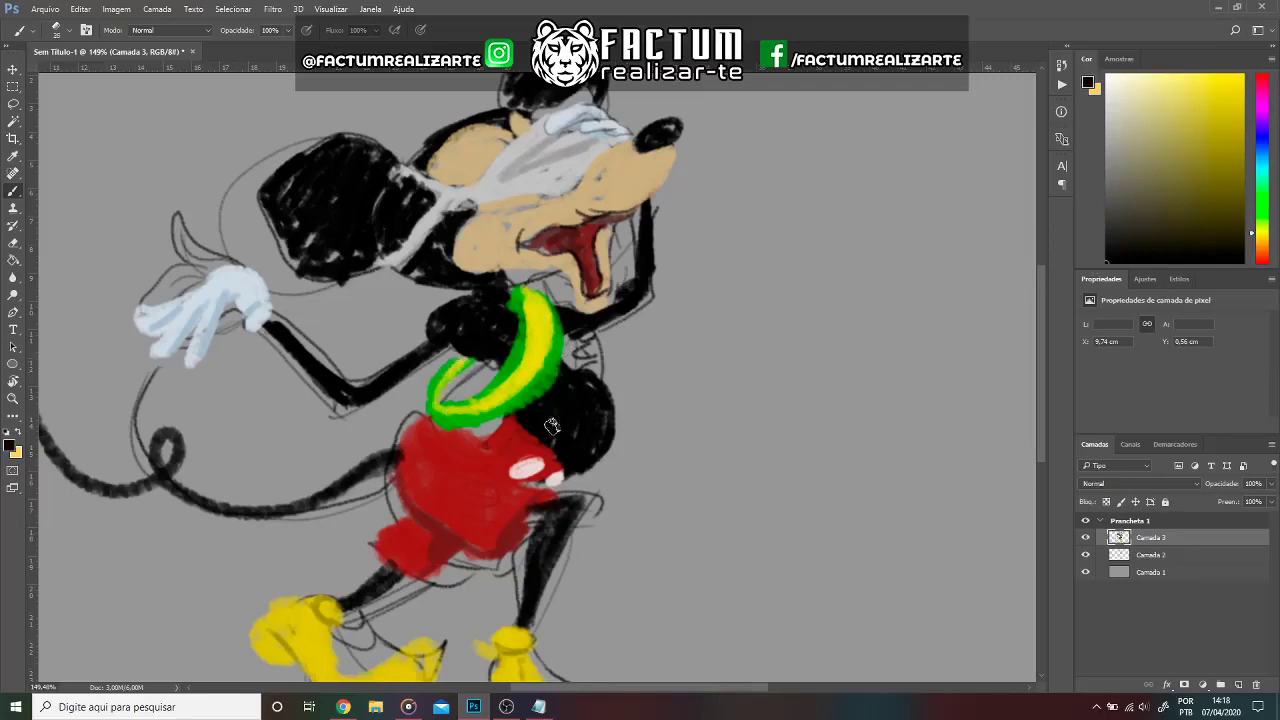
# With a smaller brush, write 'O MAIS FEI' in black along the sash's yellow stripe.
pyautogui.press('[')
pyautogui.press('[')
pyautogui.press('[')
pyautogui.scroll(1, 523, 392)
pyautogui.scroll(2, 510, 380)
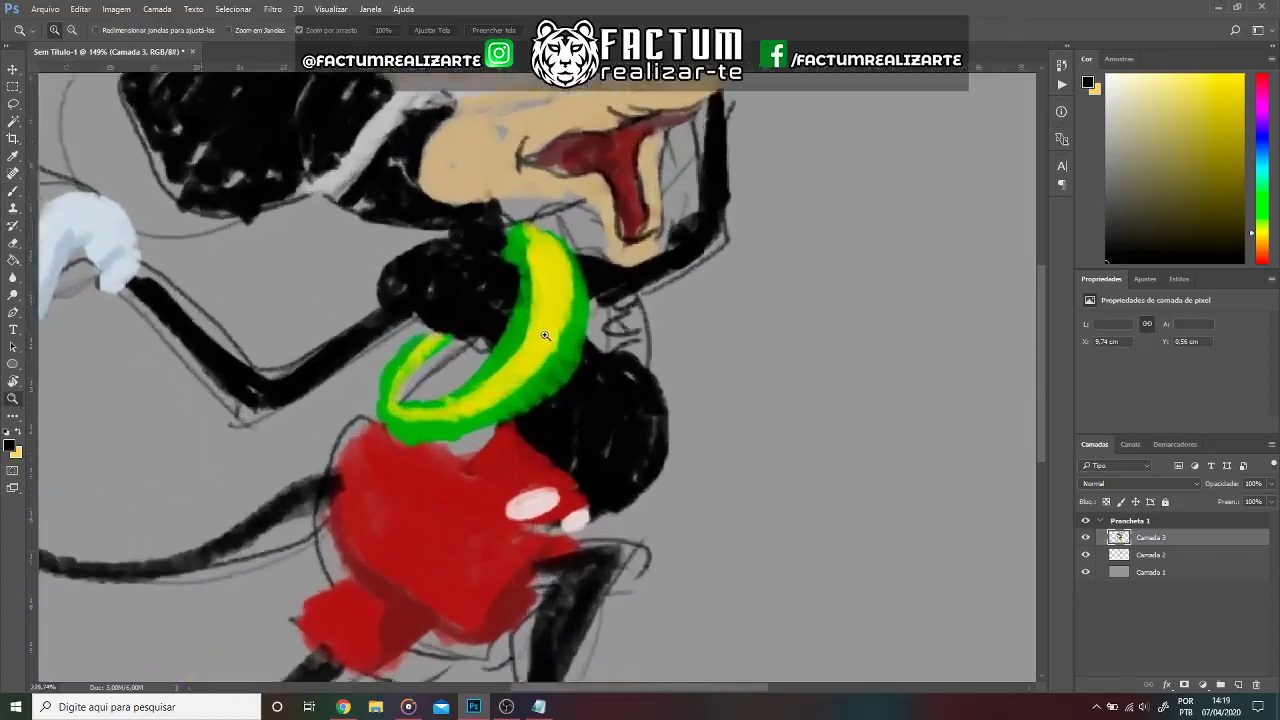
pyautogui.scroll(2, 500, 372)
pyautogui.scroll(1, 490, 365)
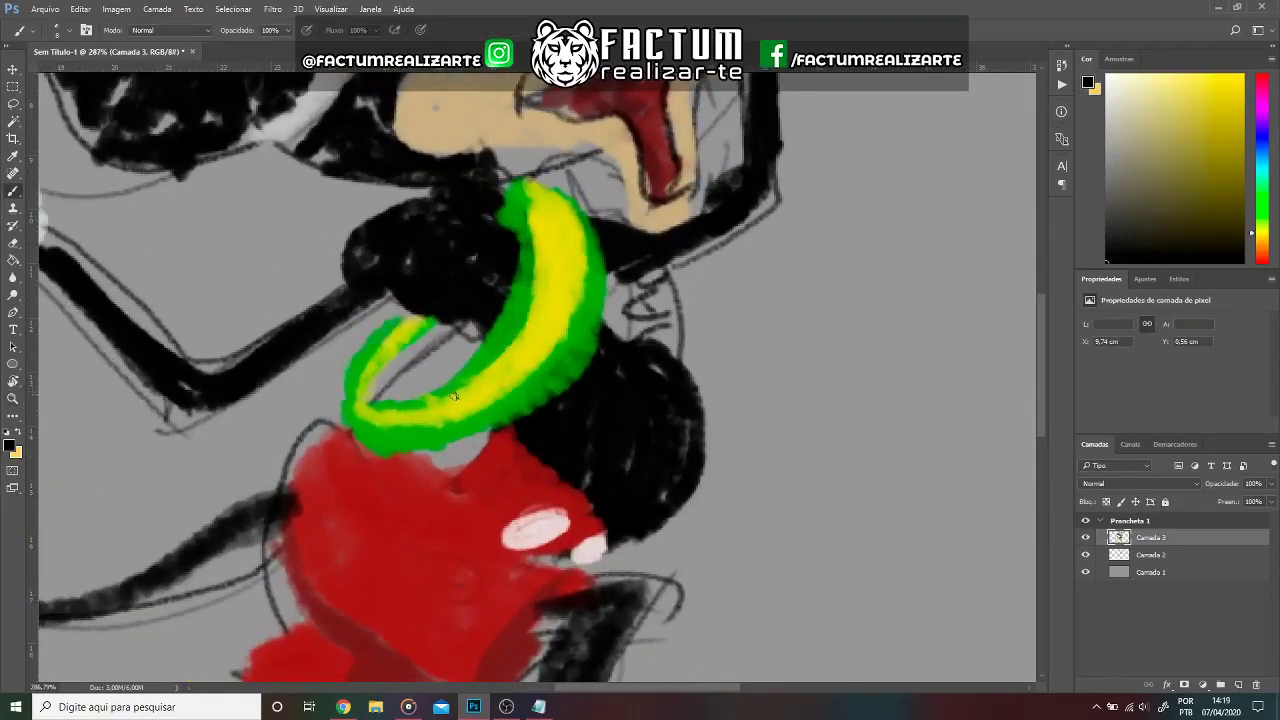
pyautogui.moveTo(453, 395)
pyautogui.mouseDown()
pyautogui.moveTo(520, 372)
pyautogui.moveTo(522, 338)
pyautogui.moveTo(536, 366)
pyautogui.mouseUp()
pyautogui.moveTo(532, 316)
pyautogui.mouseDown()
pyautogui.moveTo(526, 332)
pyautogui.moveTo(534, 324)
pyautogui.mouseUp()
pyautogui.moveTo(566, 266)
pyautogui.mouseDown()
pyautogui.moveTo(556, 296)
pyautogui.moveTo(570, 212)
pyautogui.moveTo(528, 222)
pyautogui.mouseUp()
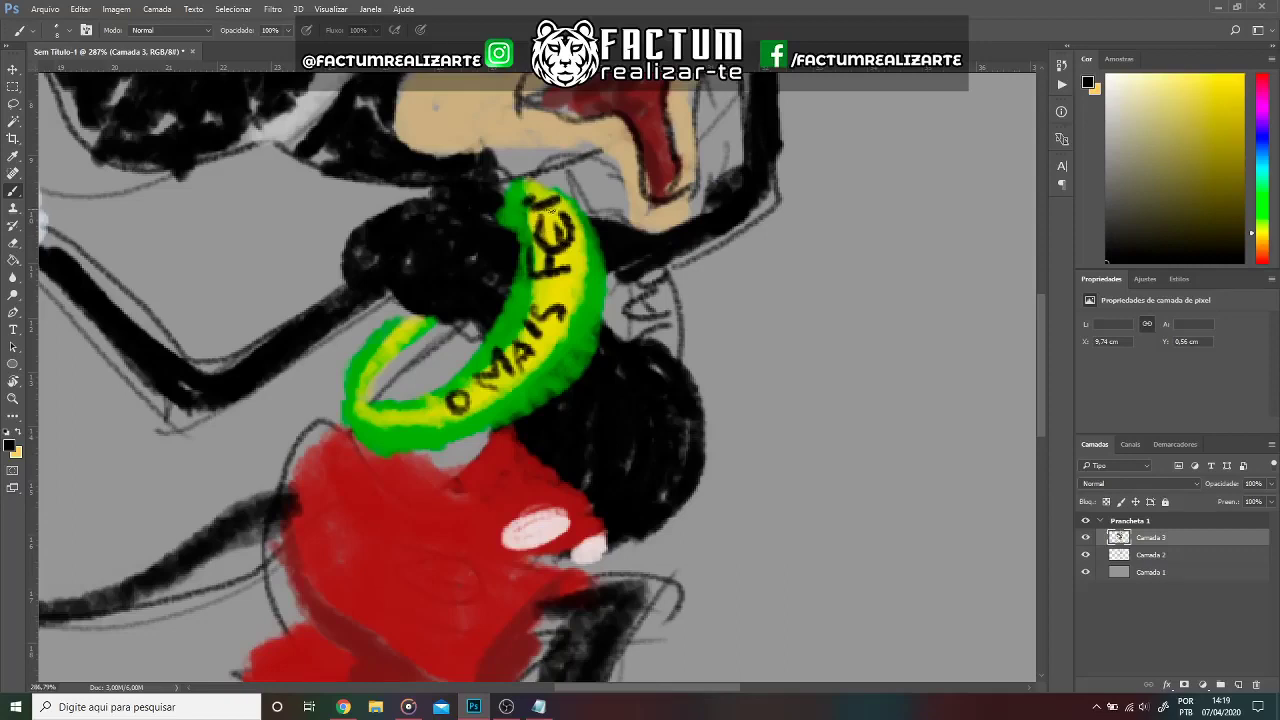
# Zoom out to the whole artboard and hide the Camada 2 sketch layer.
pyautogui.press('z')
pyautogui.moveTo(794, 332); pyautogui.dragTo(600, 332)
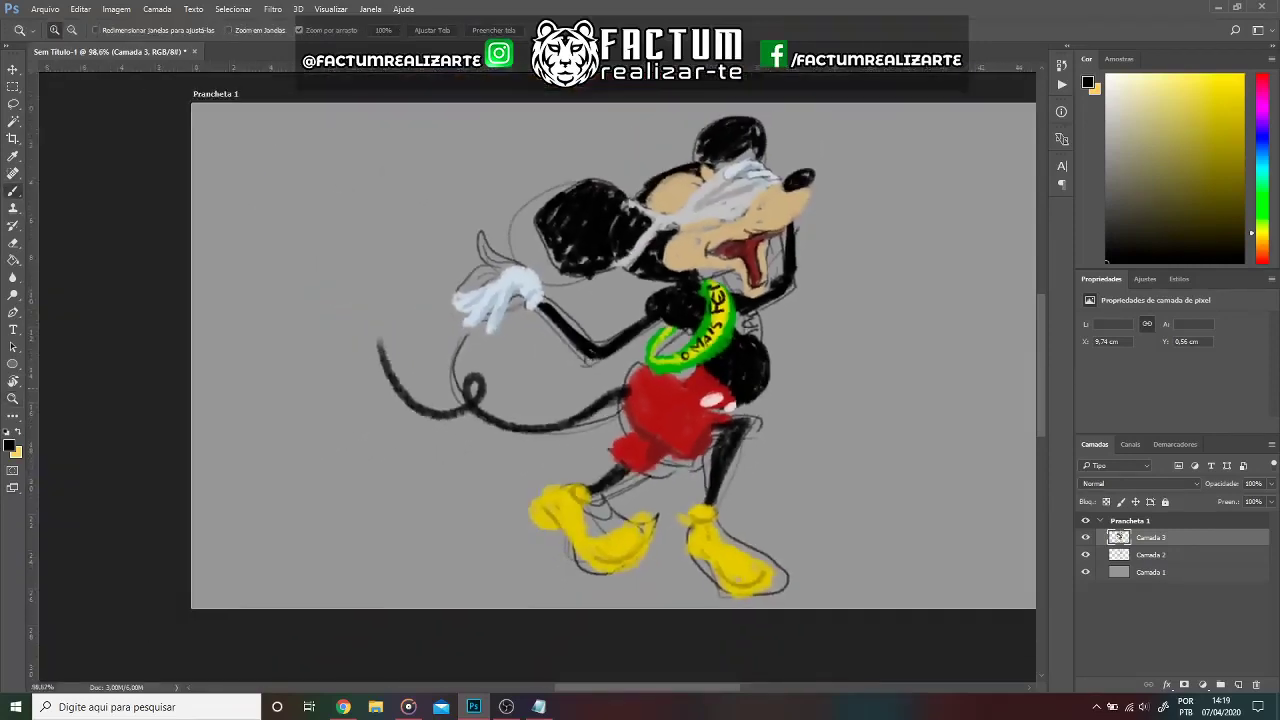
pyautogui.press('b')
pyautogui.moveTo(807, 371); pyautogui.dragTo(700, 391)
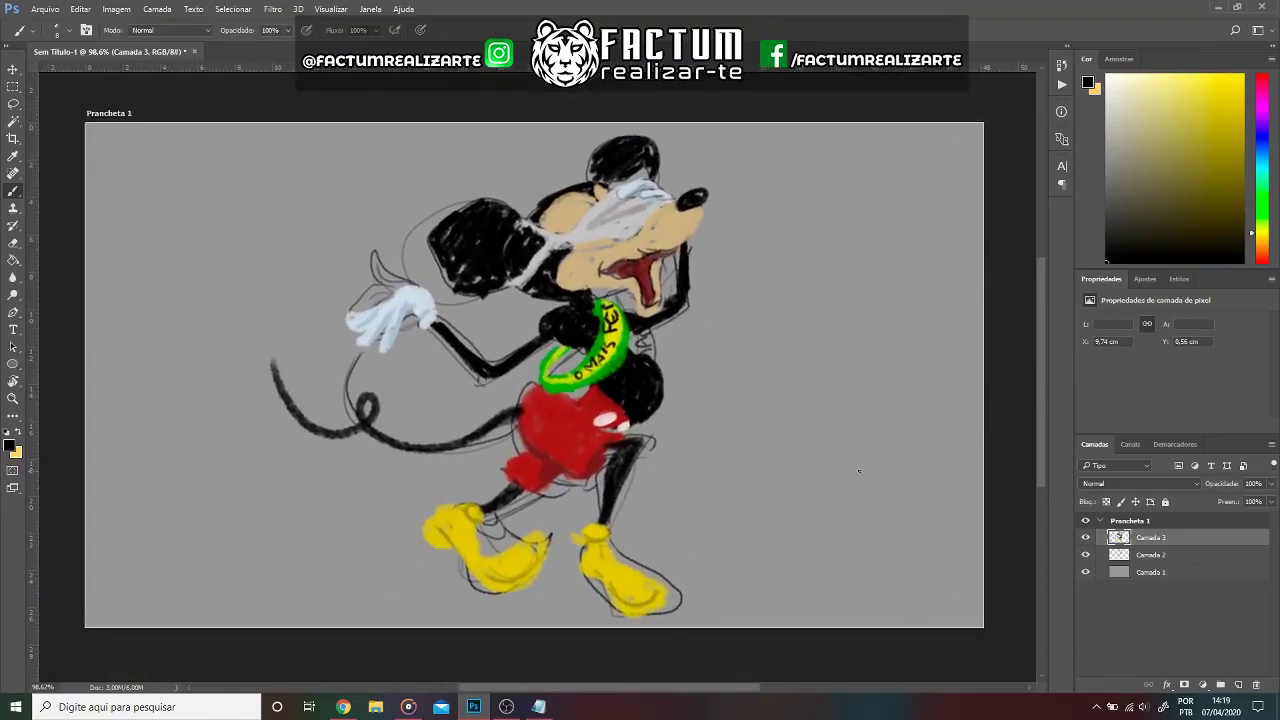
pyautogui.click(1085, 555)
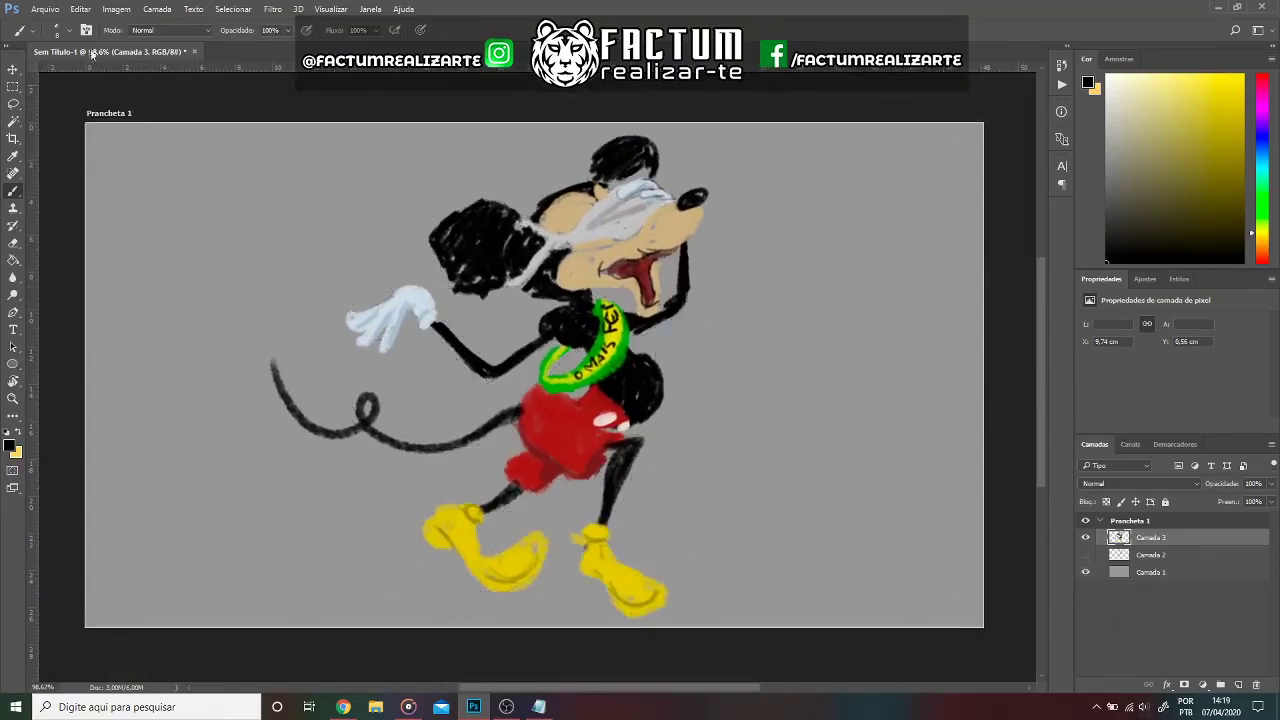